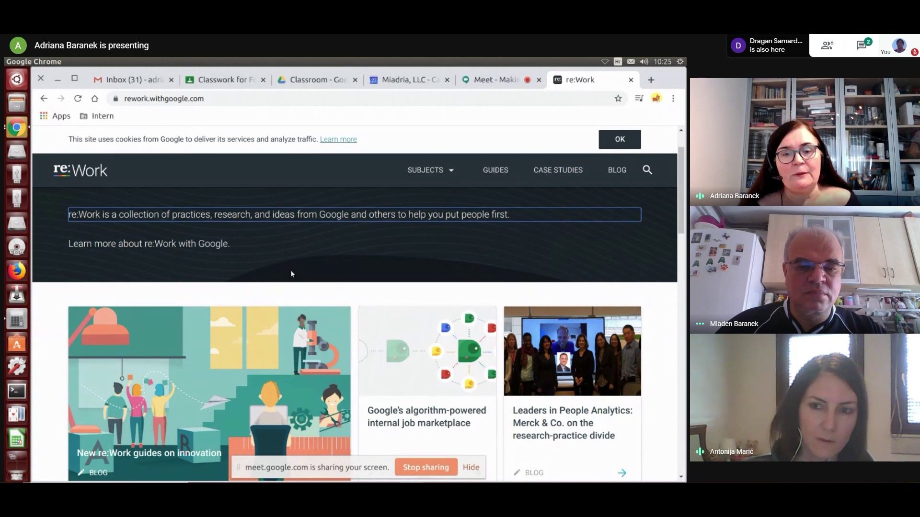
# Look over the re:Work home page and its list of subjects, and return to the Meet call
pyautogui.scroll(-1, 291, 274)
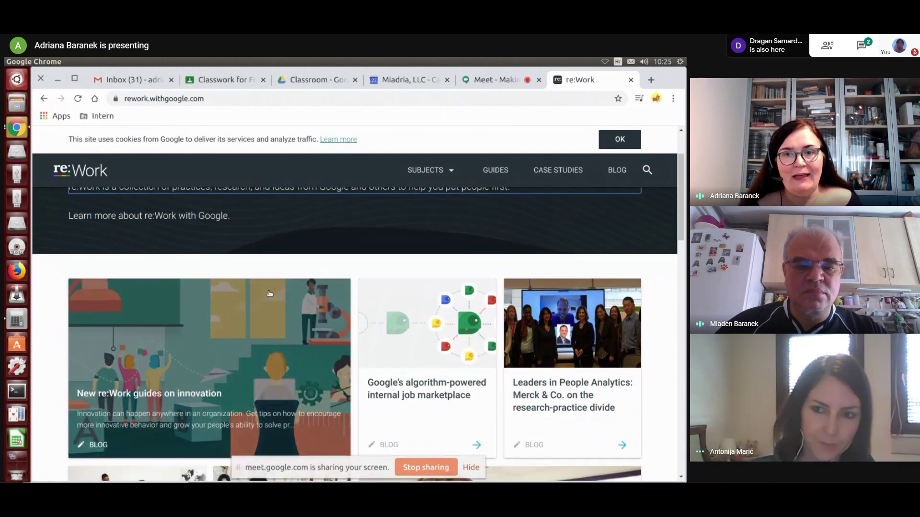
pyautogui.moveTo(444, 168)
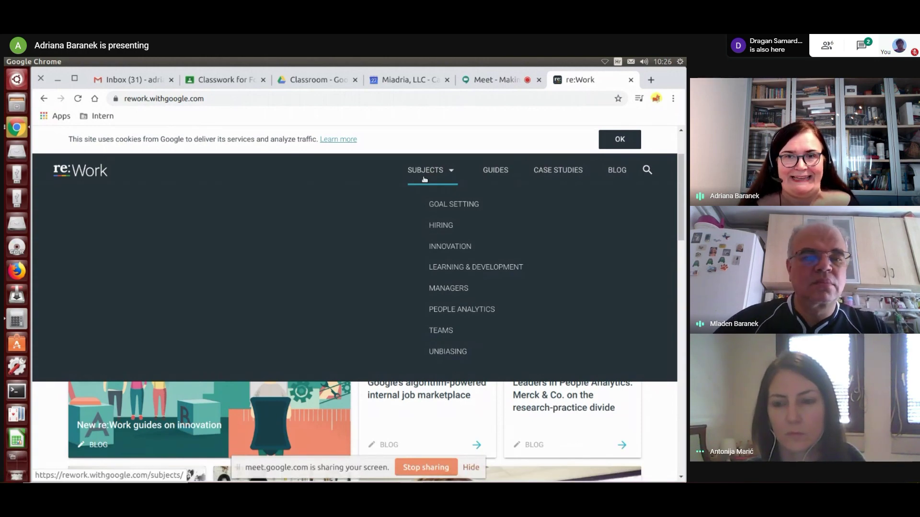
pyautogui.click(501, 83)
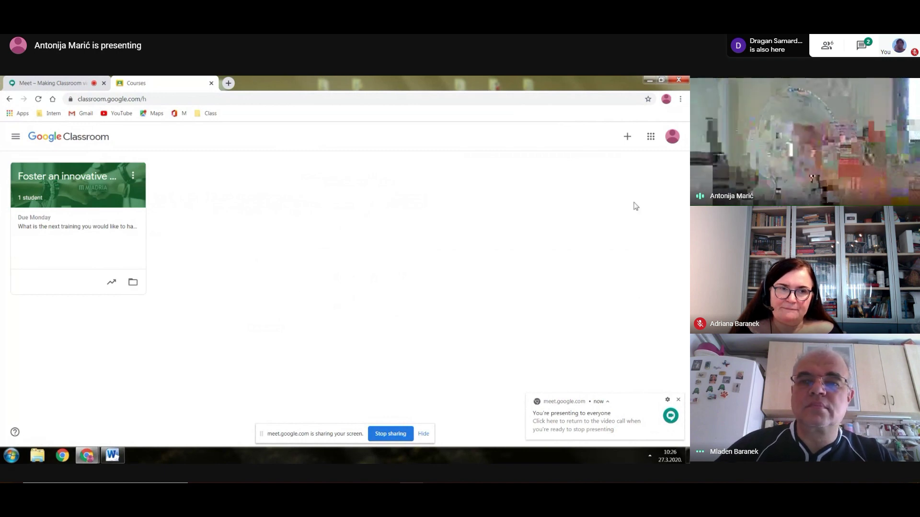
# Look through the list of Google apps for Classroom, and close the list
pyautogui.click(651, 143)
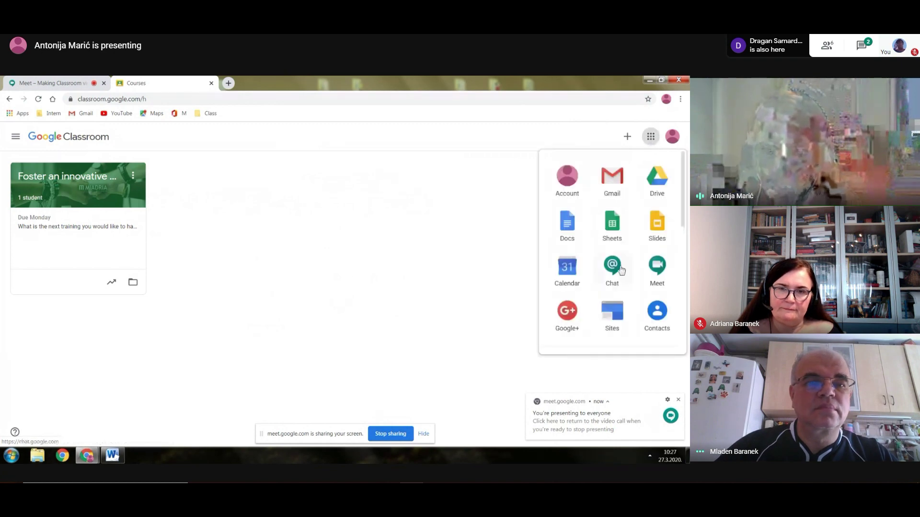
pyautogui.scroll(-6, 618, 268)
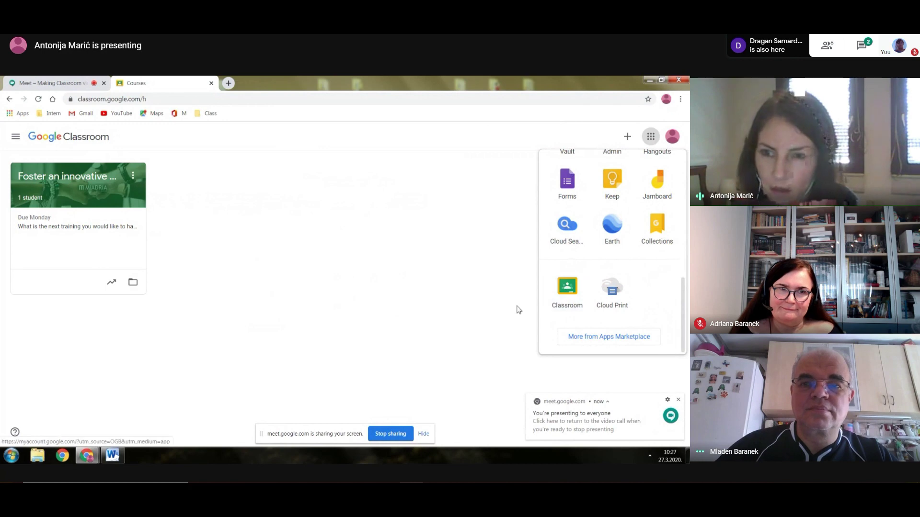
pyautogui.click(452, 324)
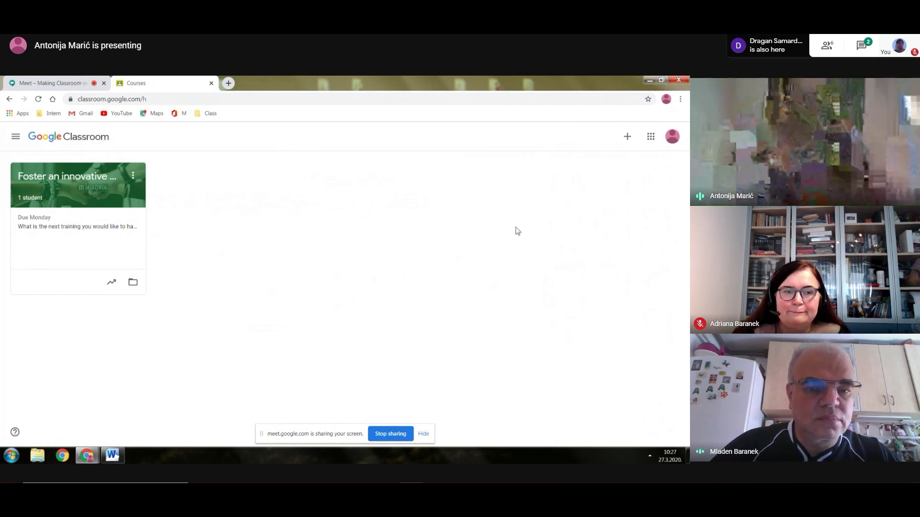
# Create a class named "Digital transformation", leaving the section, subject and room blank
pyautogui.click(628, 137)
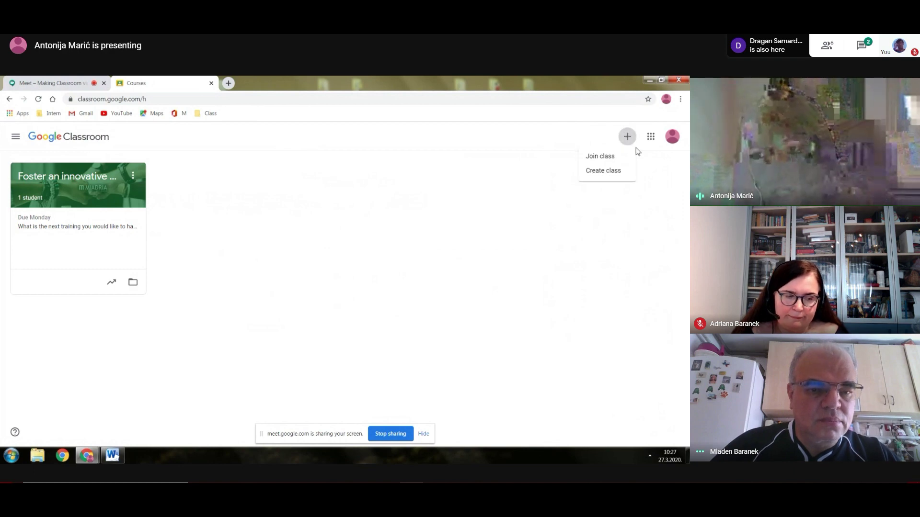
pyautogui.click(617, 171)
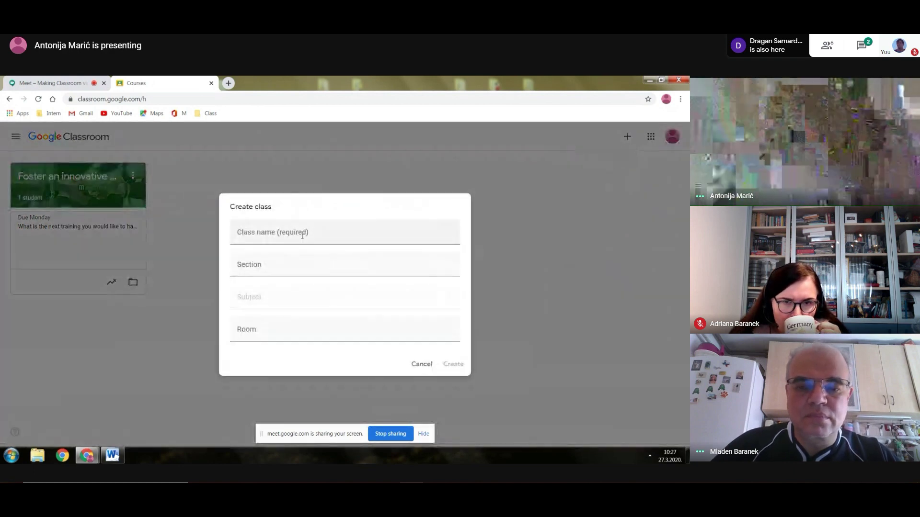
pyautogui.click(287, 236)
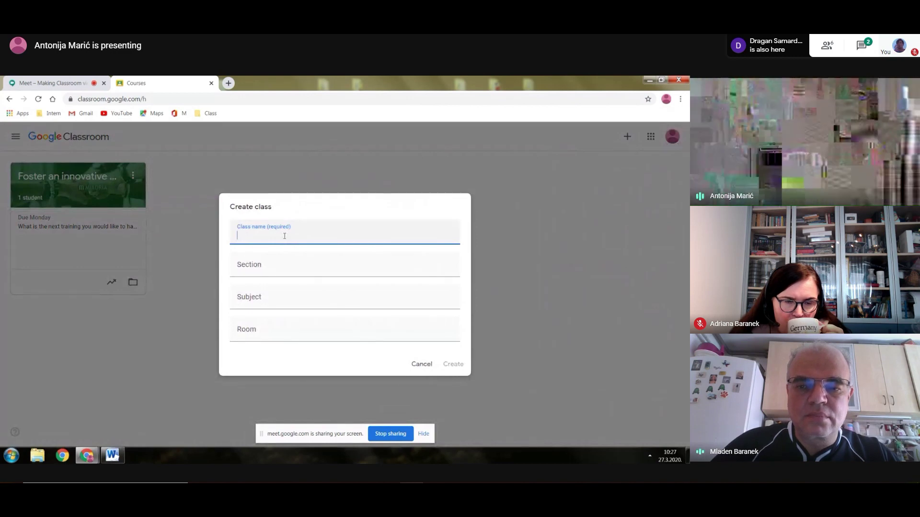
pyautogui.write('Digital ')
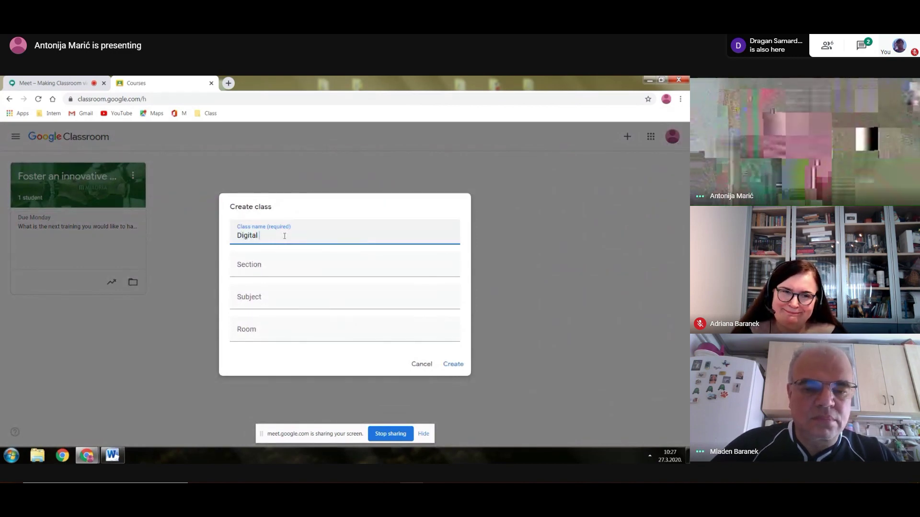
pyautogui.write('transfo')
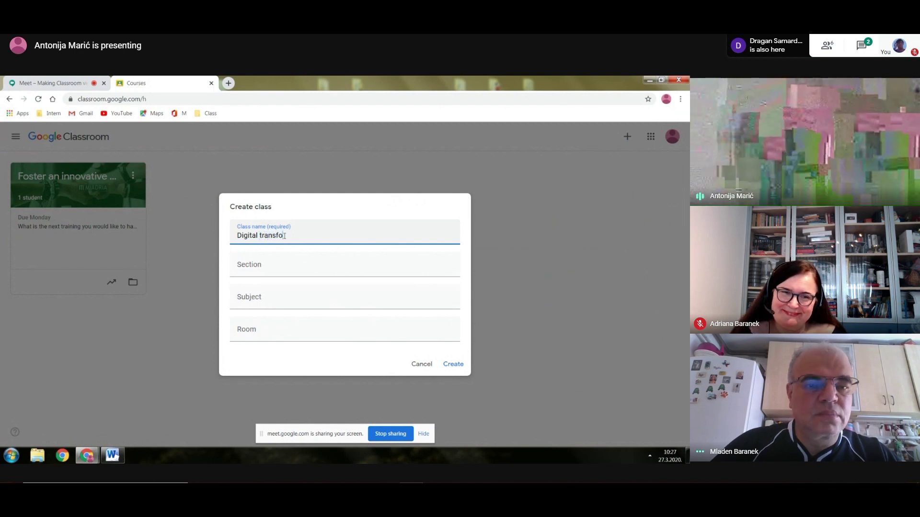
pyautogui.write('rmation')
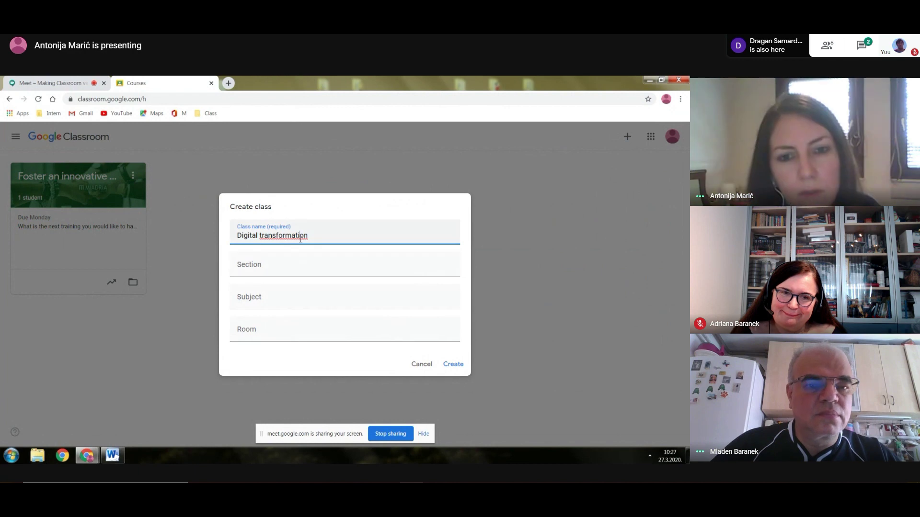
pyautogui.rightClick(301, 237)
pyautogui.click(284, 269)
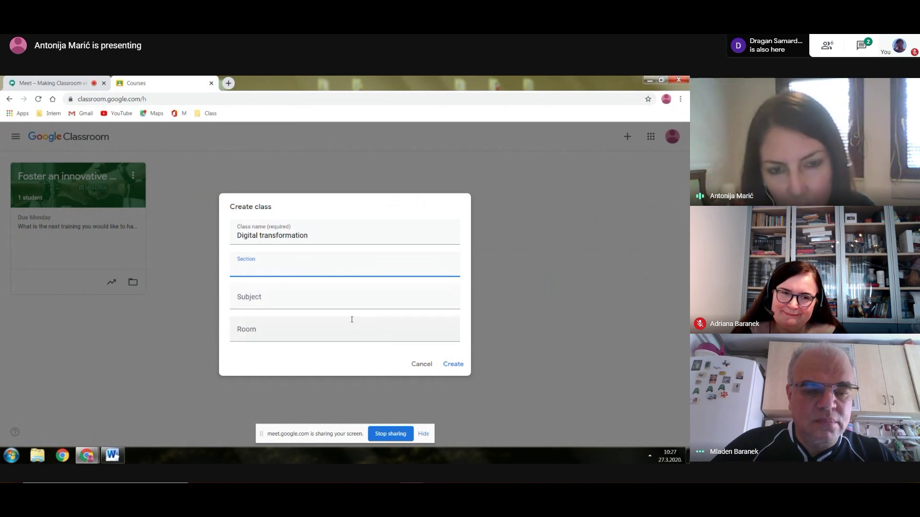
pyautogui.click(456, 365)
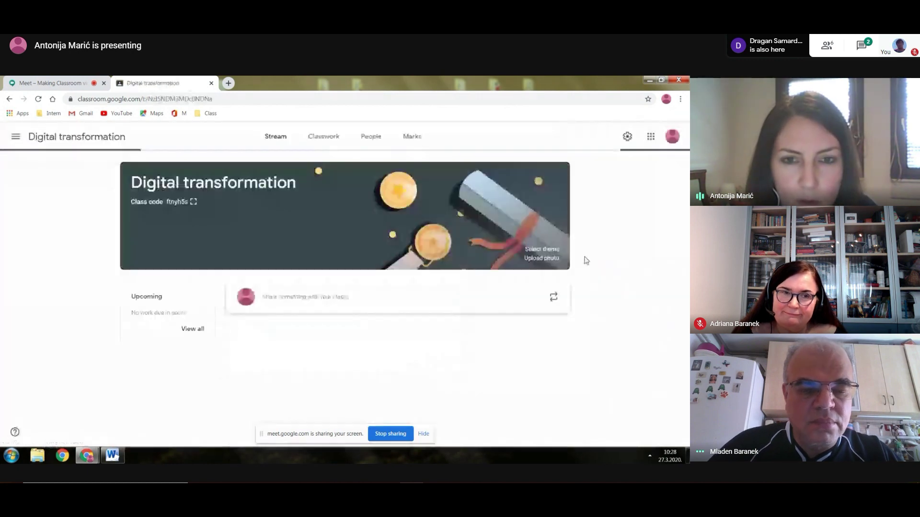
# Return to the overview of all classes and reopen the Digital transformation class
pyautogui.click(17, 139)
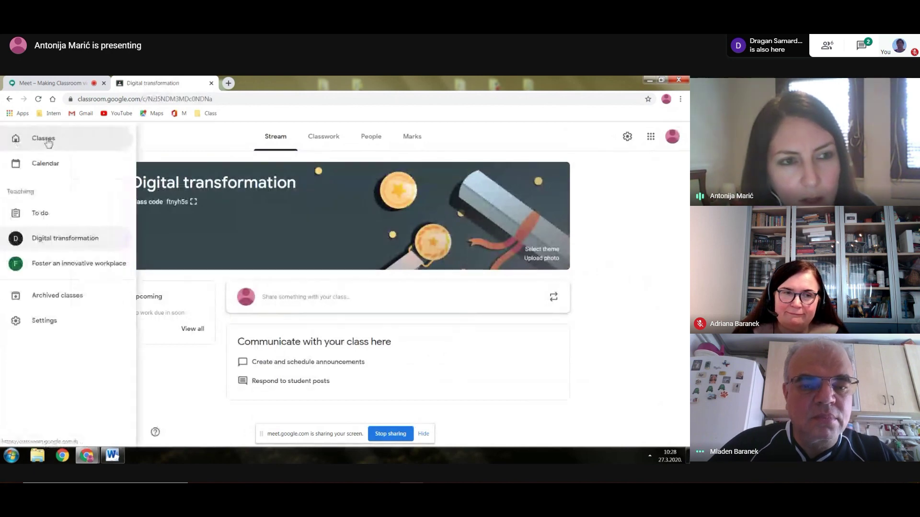
pyautogui.click(49, 143)
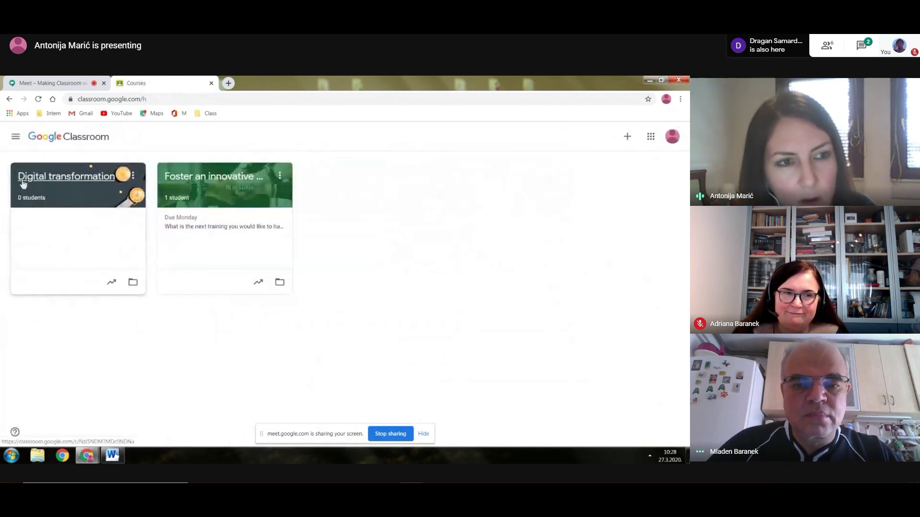
pyautogui.click(50, 180)
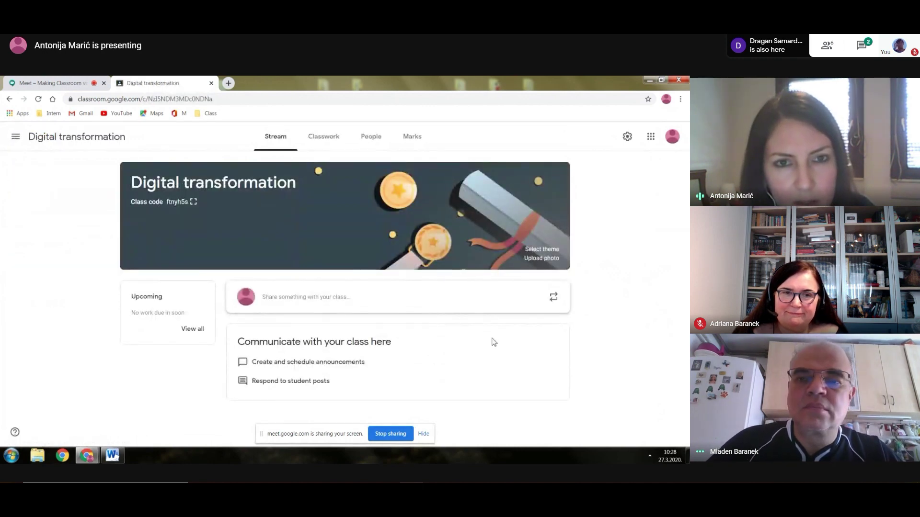
# Write a stream announcement for all students of the Digital transformation class with the text "Welcome!"
pyautogui.click(353, 301)
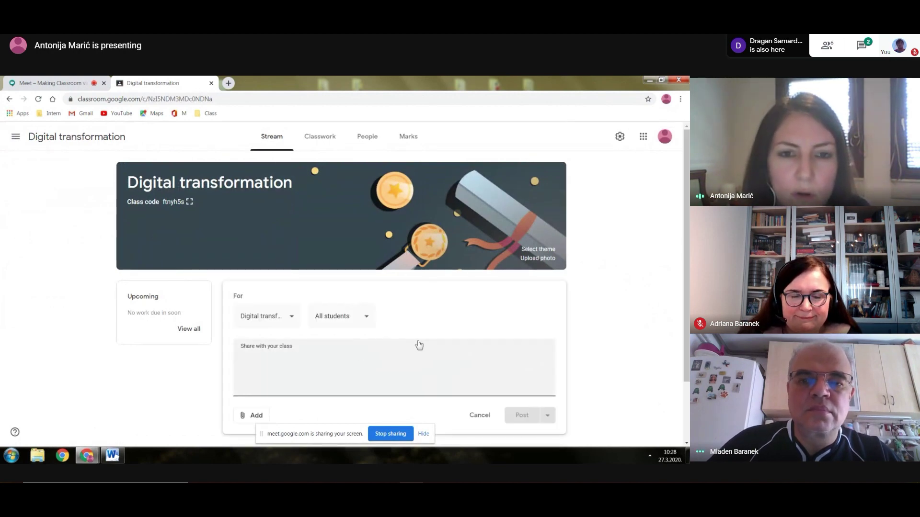
pyautogui.scroll(-2, 419, 344)
pyautogui.scroll(1, 418, 340)
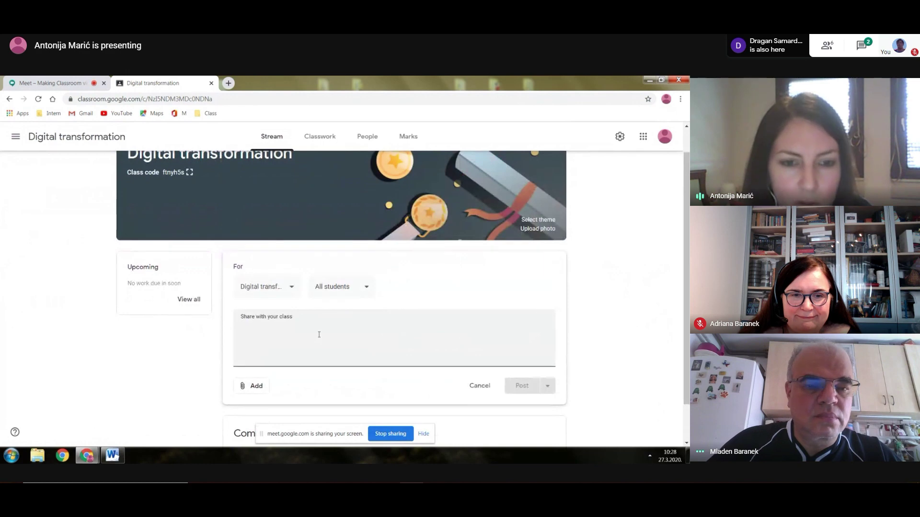
pyautogui.scroll(1, 319, 335)
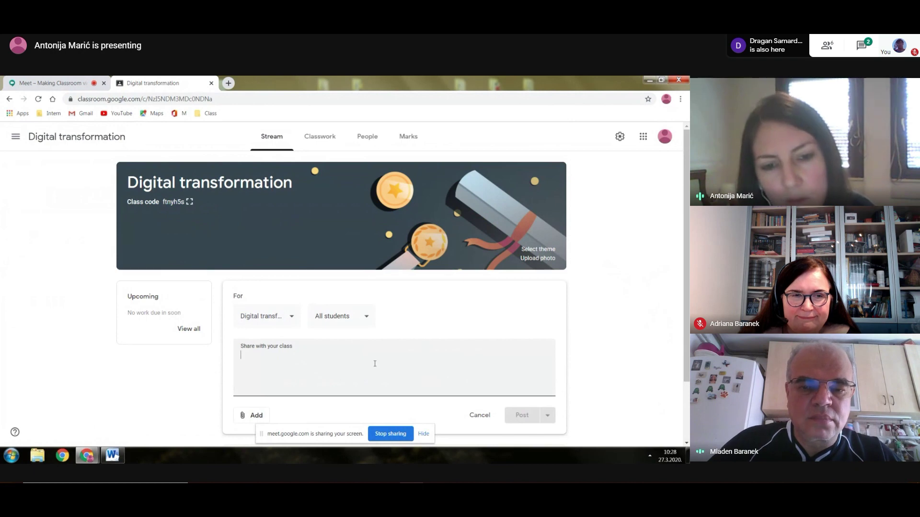
pyautogui.write('Welel')
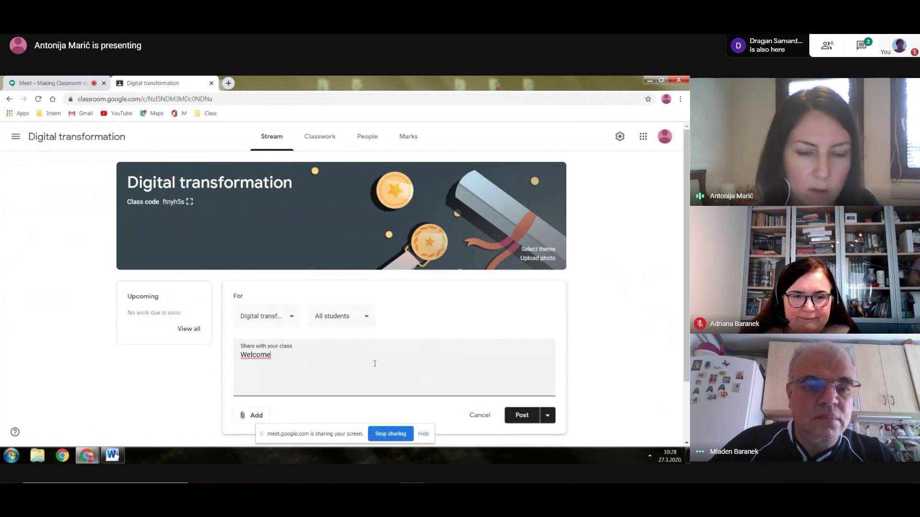
# Examine the attachment types and the student recipient choices available for the announcement
pyautogui.scroll(-2, 376, 368)
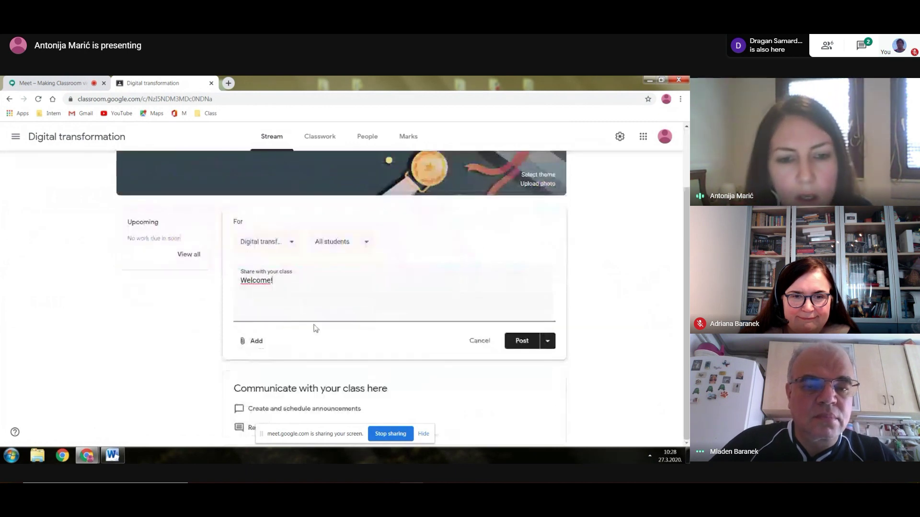
pyautogui.click(256, 340)
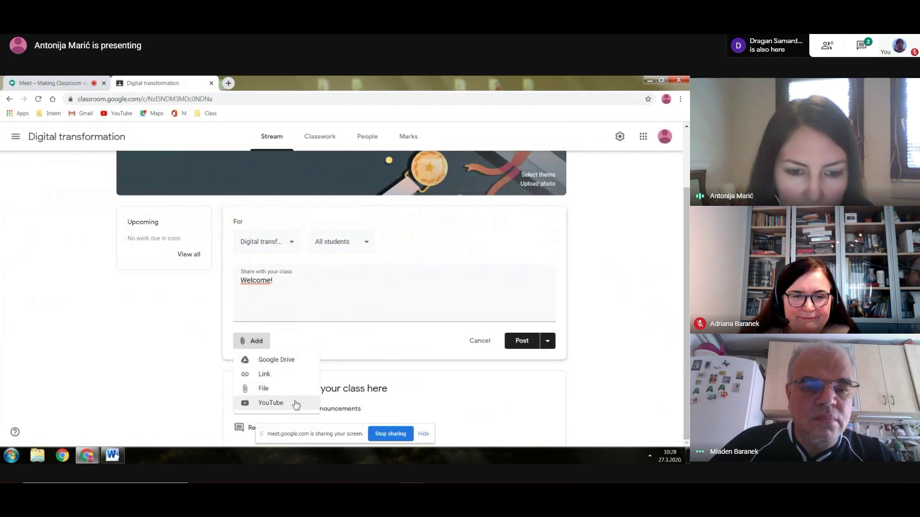
pyautogui.click(366, 278)
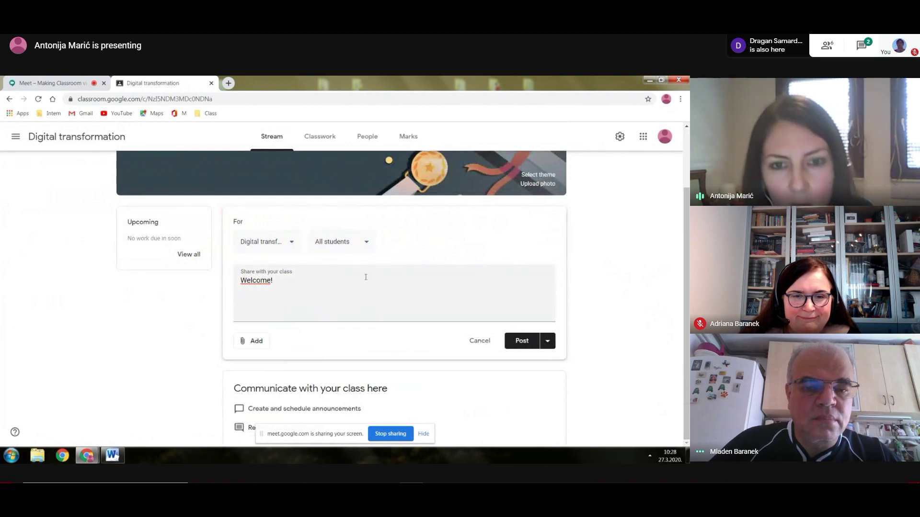
pyautogui.click(367, 243)
pyautogui.click(389, 241)
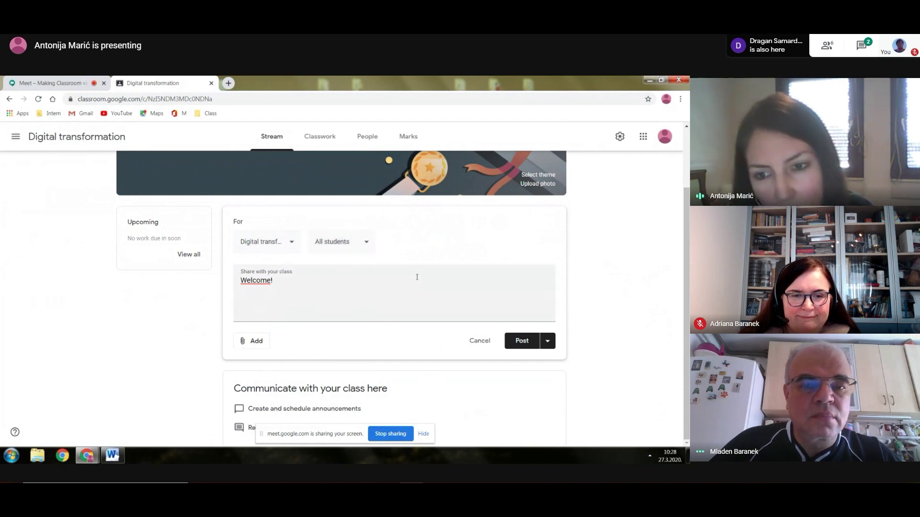
# Check the scheduling settings for the announcement, cancel them, and post the announcement immediately
pyautogui.click(549, 343)
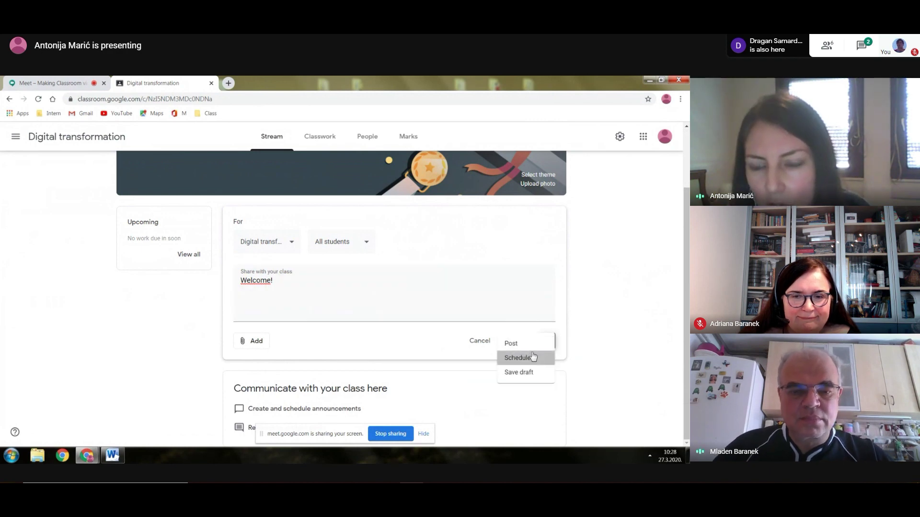
pyautogui.click(535, 357)
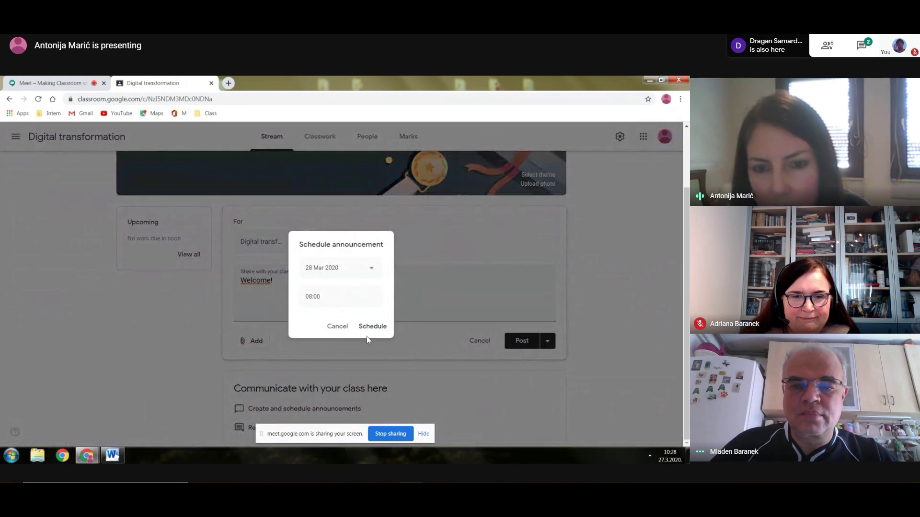
pyautogui.click(347, 329)
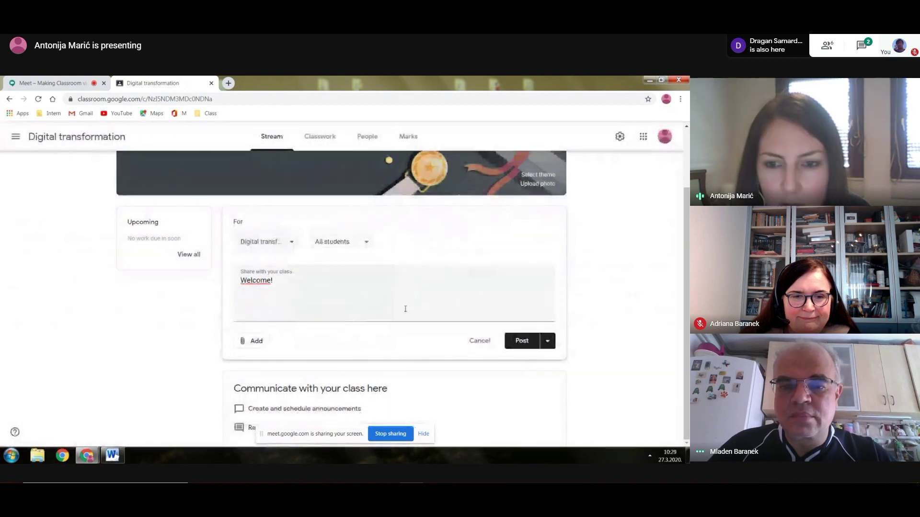
pyautogui.click(522, 341)
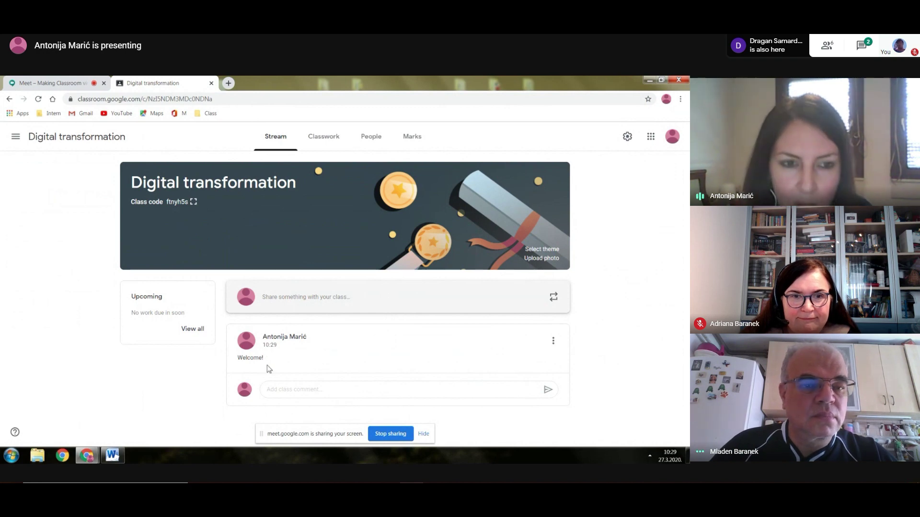
# Apply the general theme showing a laptop, tablet and phone to the class header, and view the photo upload option
pyautogui.click(546, 249)
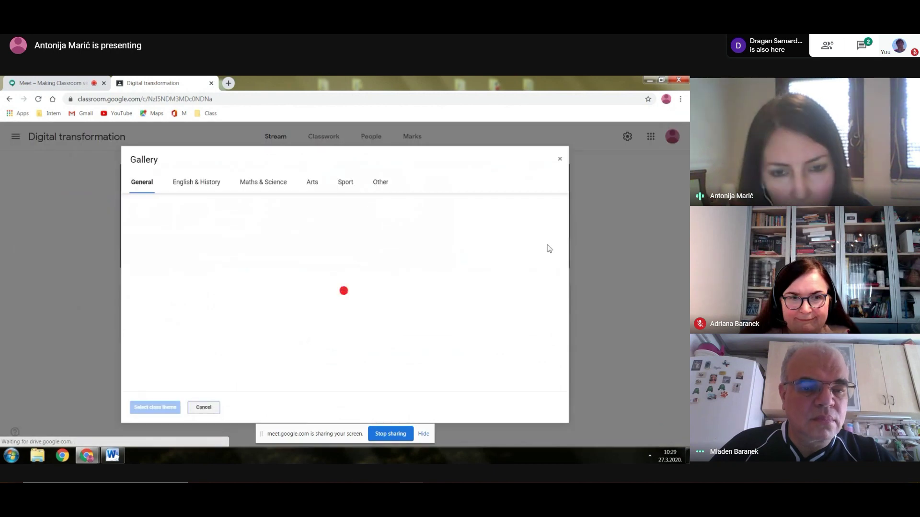
pyautogui.click(342, 220)
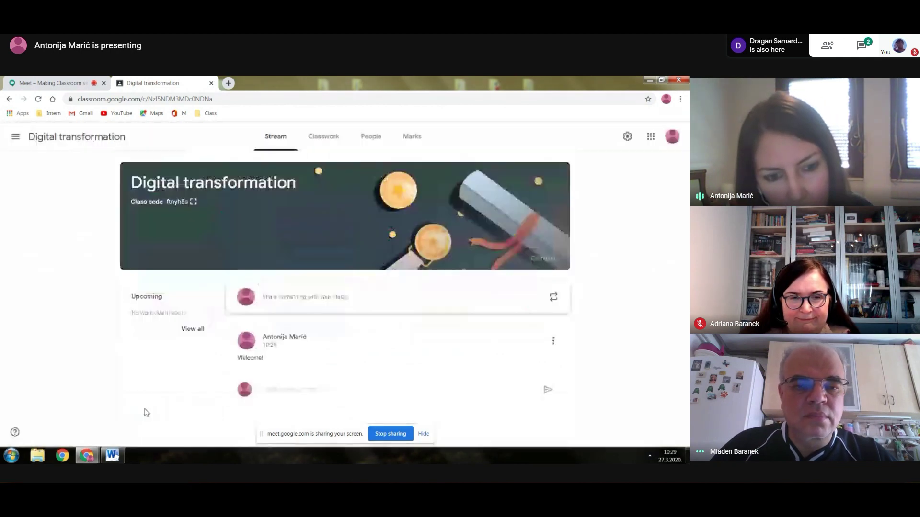
pyautogui.click(155, 407)
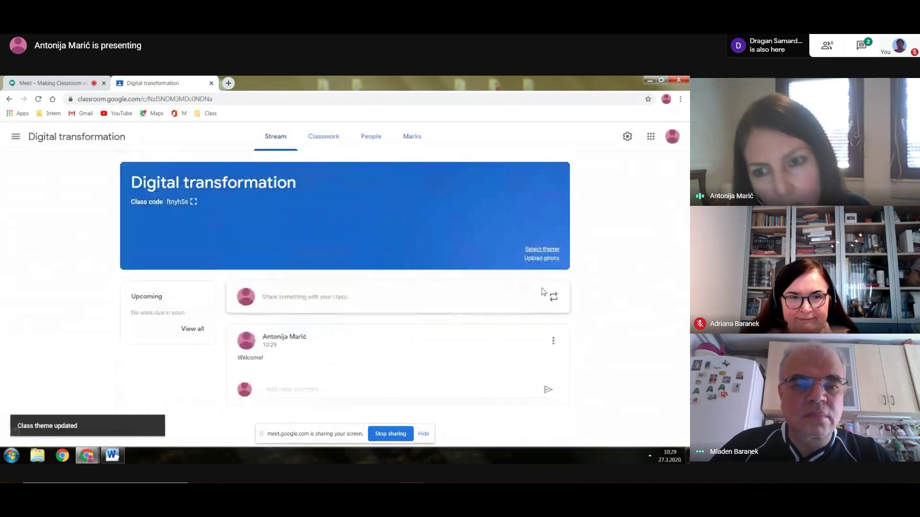
pyautogui.click(544, 260)
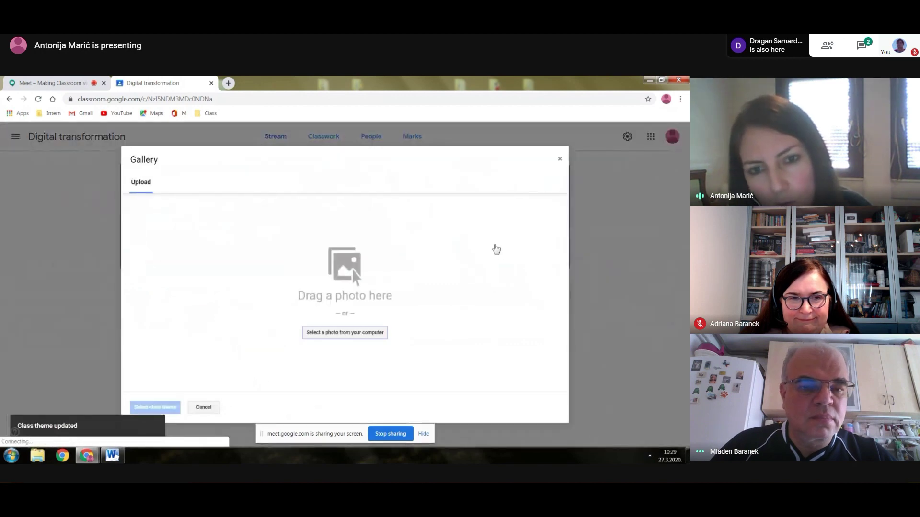
pyautogui.click(560, 159)
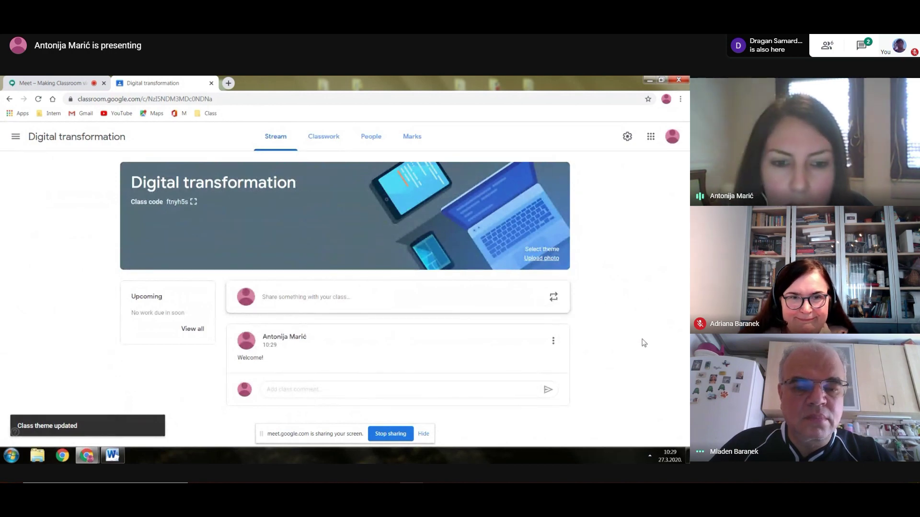
# Add a topic named "Materials" to the classwork of the Digital transformation class
pyautogui.click(324, 139)
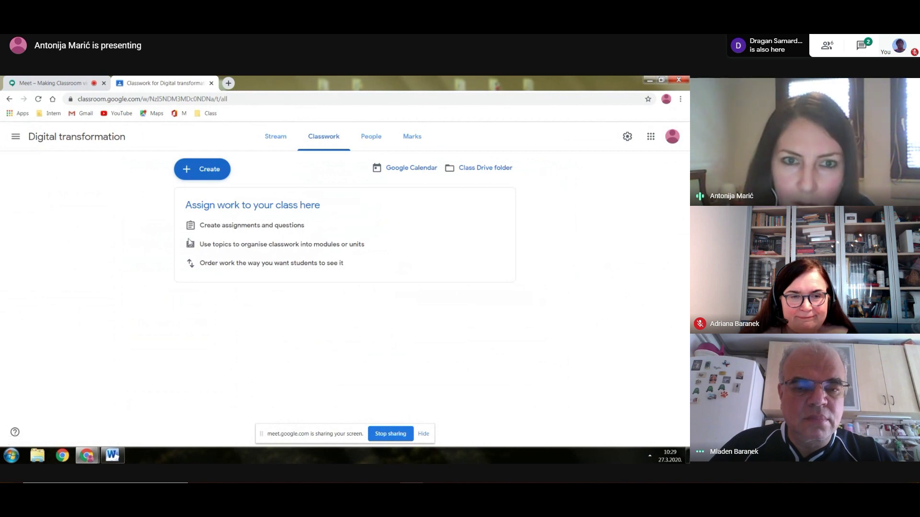
pyautogui.click(198, 178)
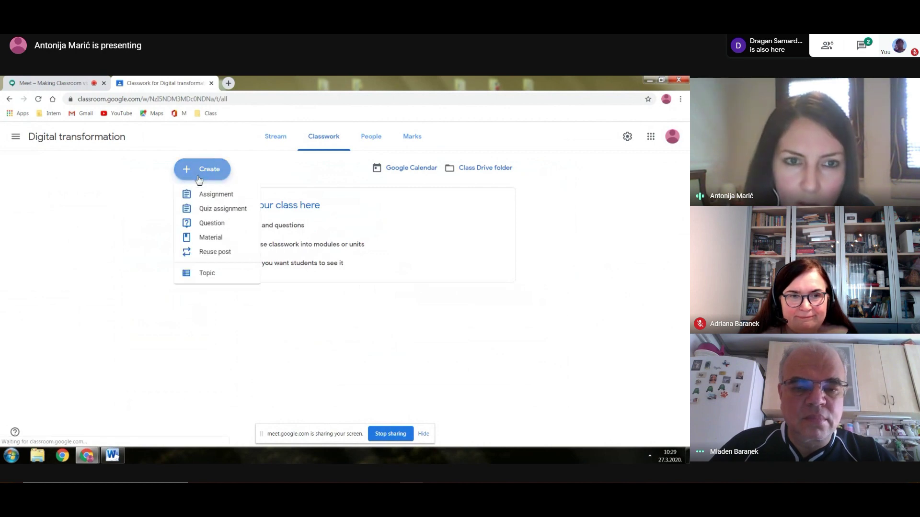
pyautogui.click(194, 276)
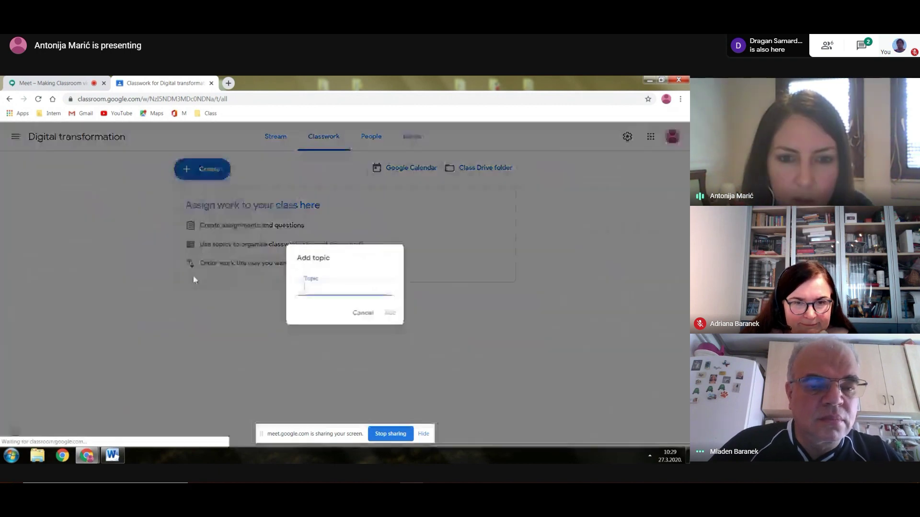
pyautogui.write('Ma')
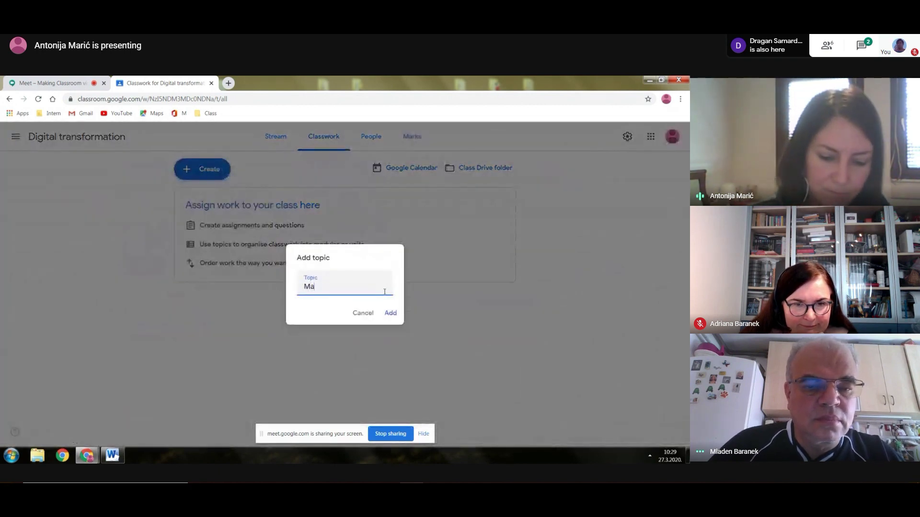
pyautogui.write('terial')
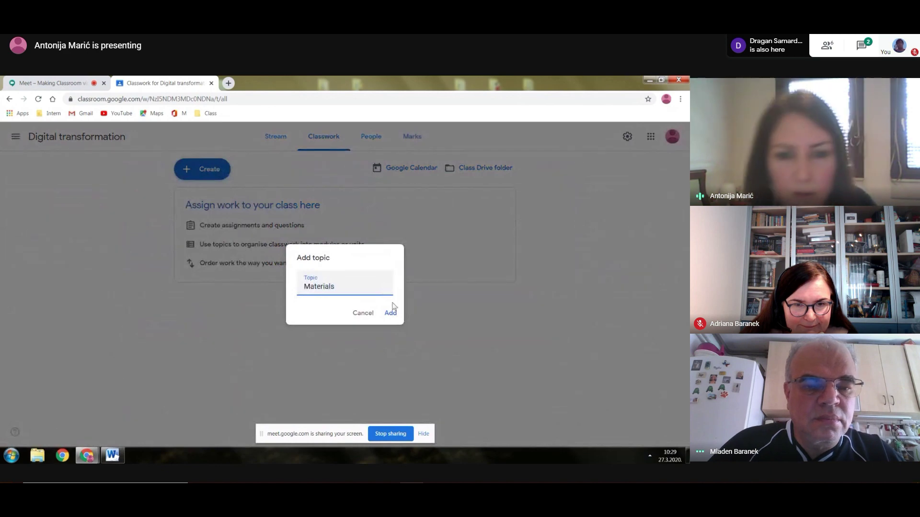
pyautogui.write('s')
pyautogui.click(390, 312)
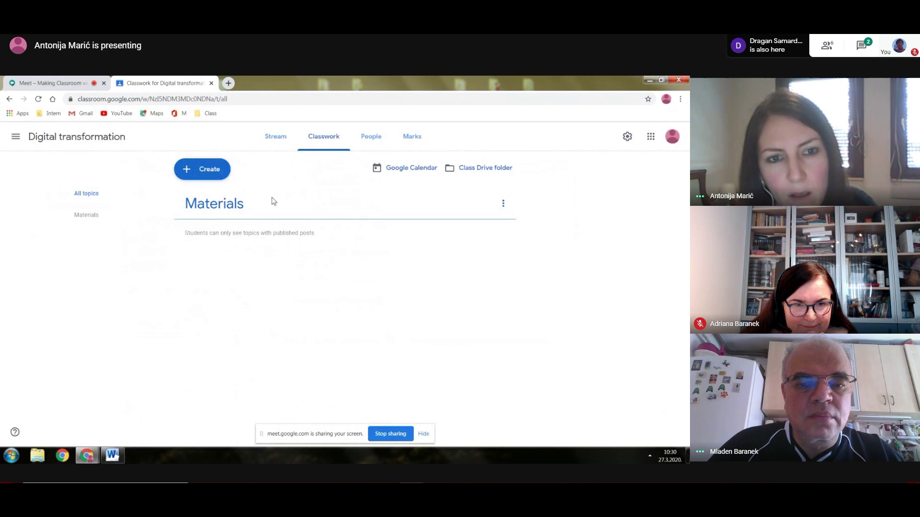
# Add a second classwork topic named "Training" and move the Materials topic above it
pyautogui.click(214, 175)
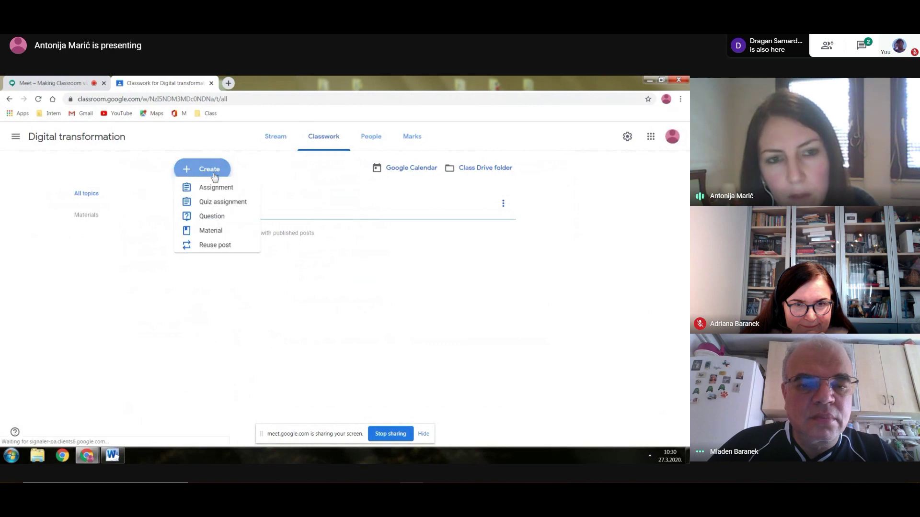
pyautogui.click(218, 276)
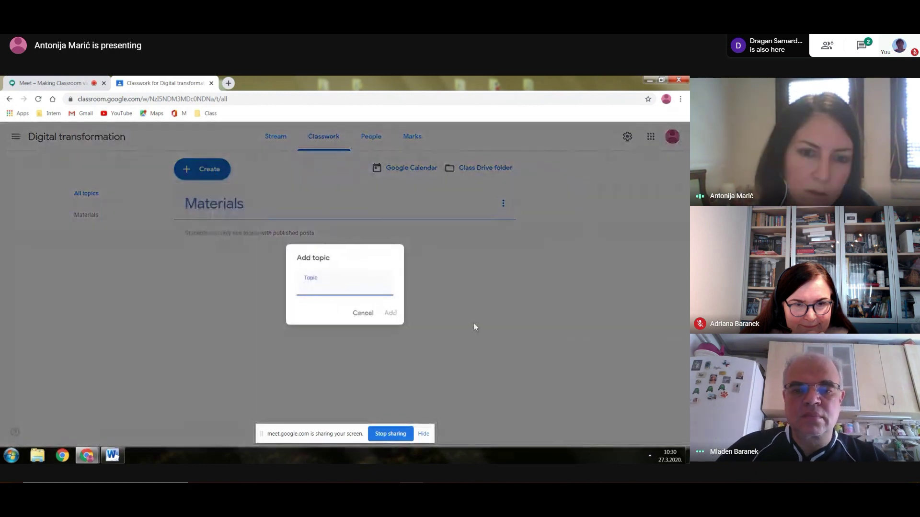
pyautogui.write('Tra')
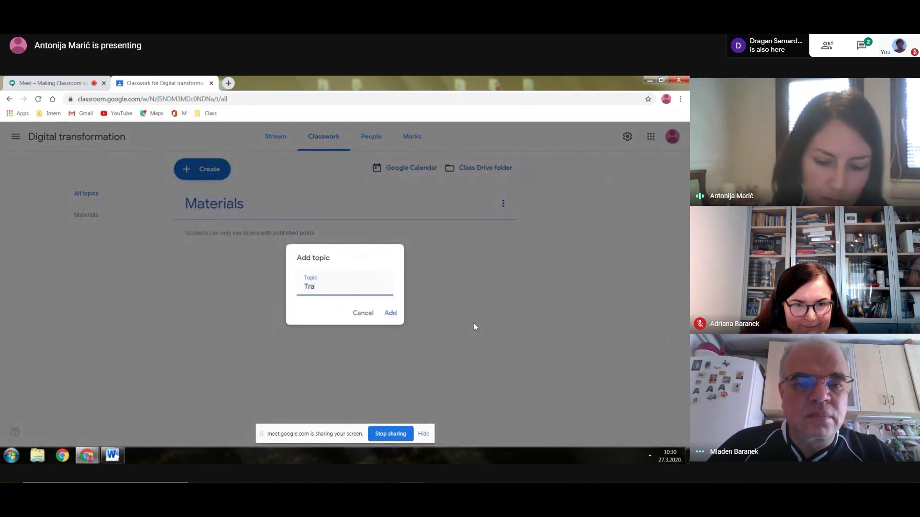
pyautogui.write('ining')
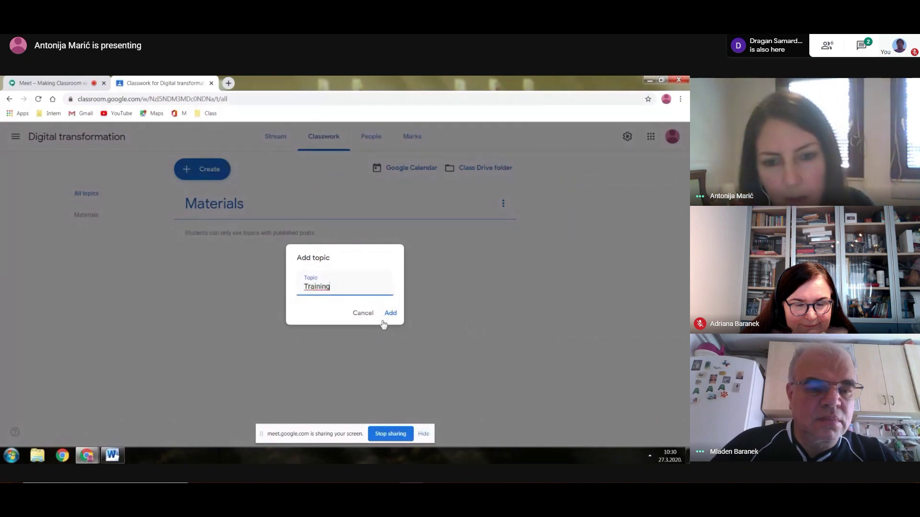
pyautogui.click(389, 315)
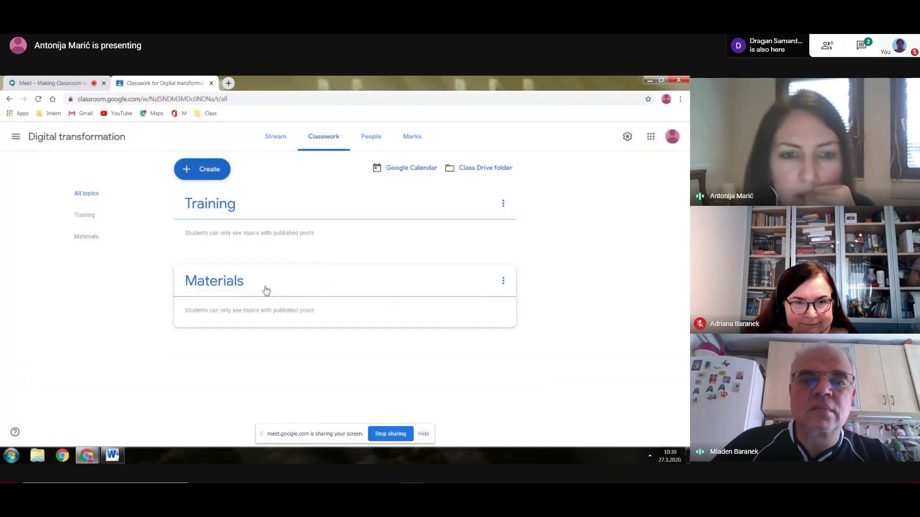
pyautogui.moveTo(267, 290); pyautogui.dragTo(268, 197)
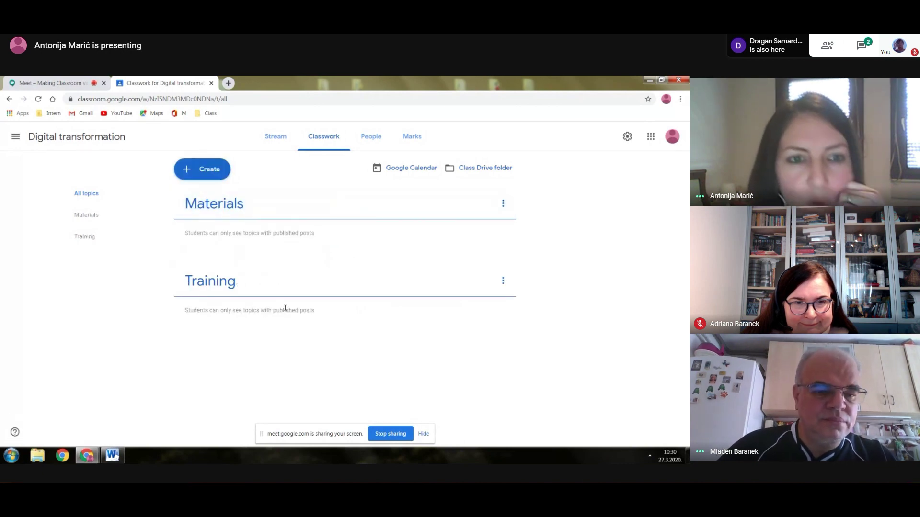
# Start a new class material, check its attachment and file creation choices, and place the cursor in the title
pyautogui.click(209, 176)
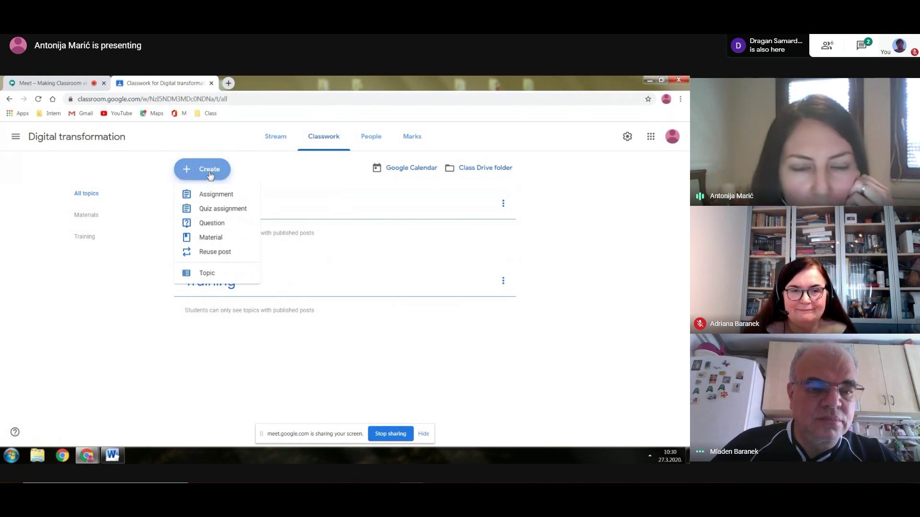
pyautogui.click(227, 238)
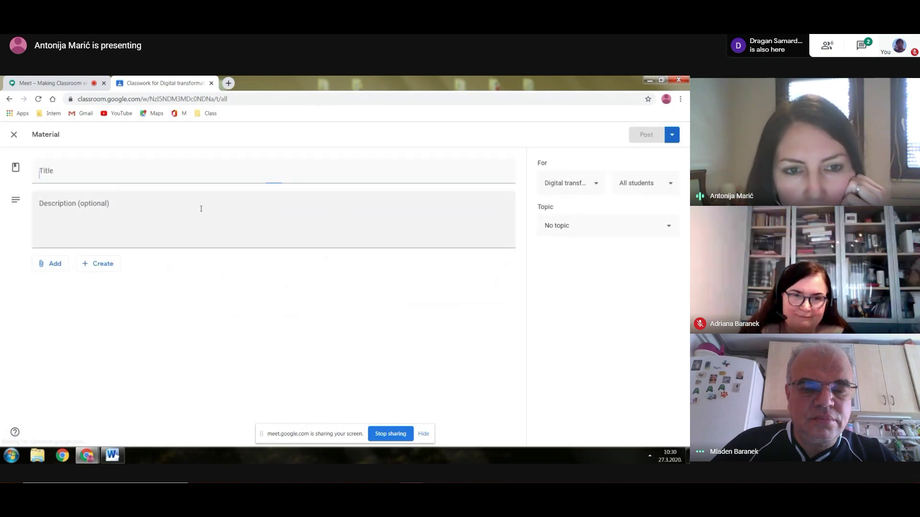
pyautogui.click(52, 264)
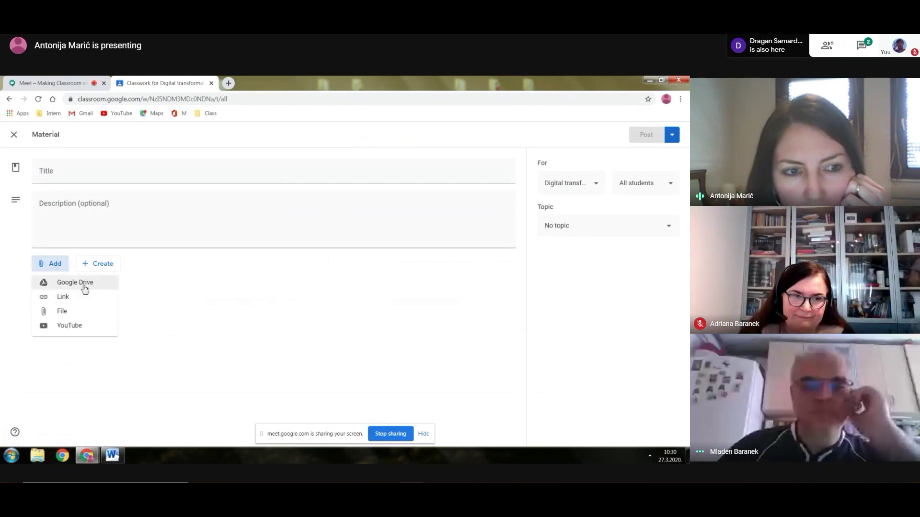
pyautogui.click(104, 266)
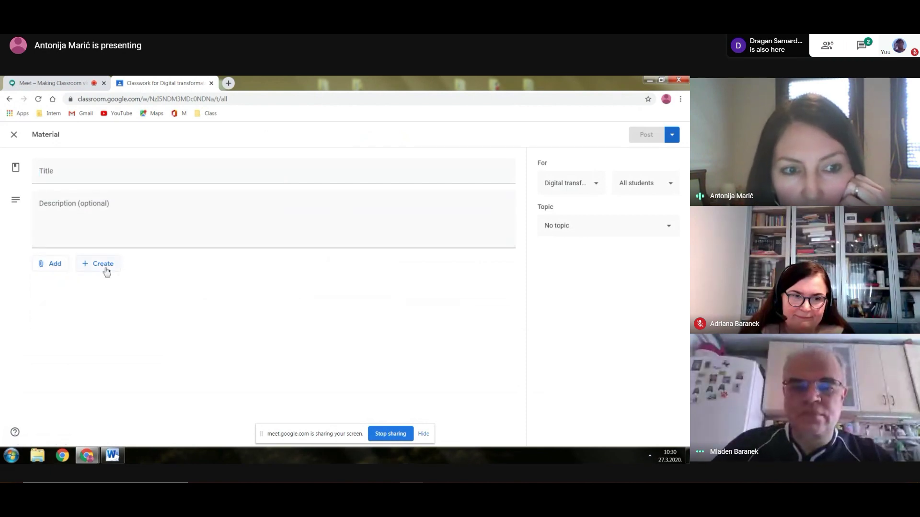
pyautogui.click(114, 267)
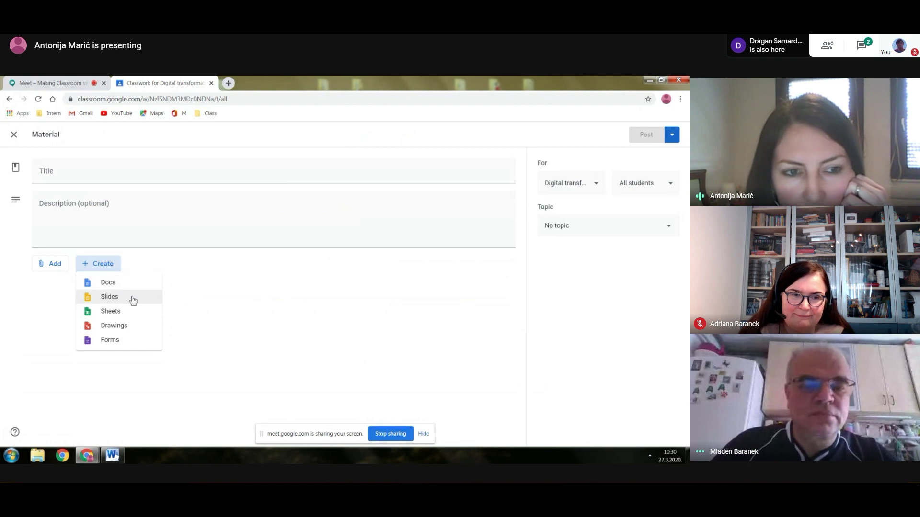
pyautogui.click(201, 275)
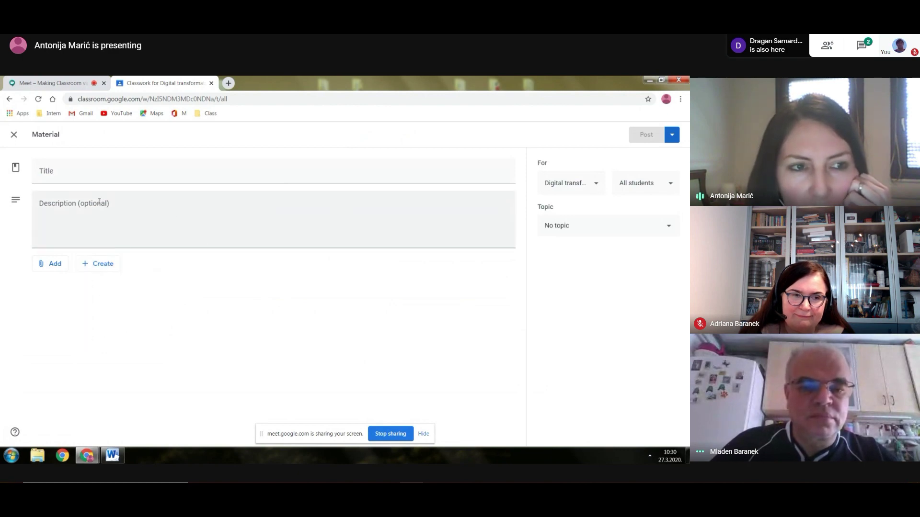
pyautogui.click(75, 175)
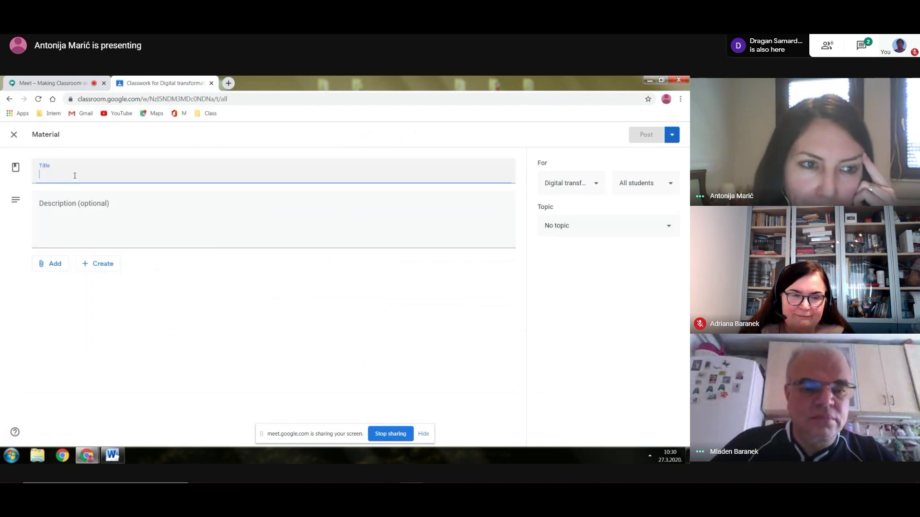
pyautogui.write('Ar')
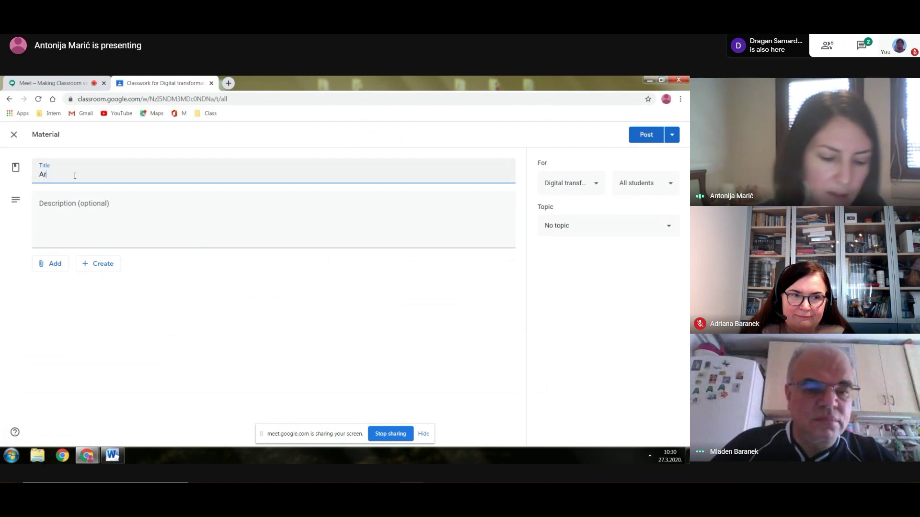
pyautogui.write('ticle ab')
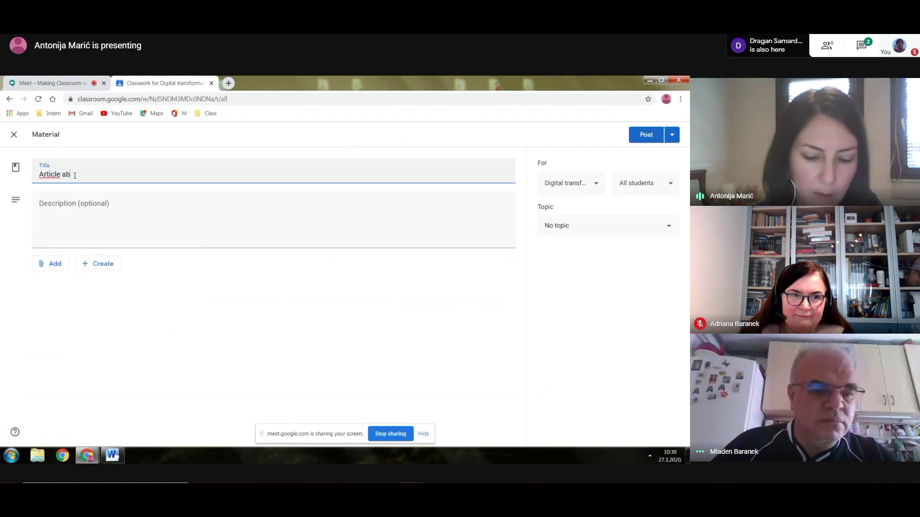
pyautogui.write('out')
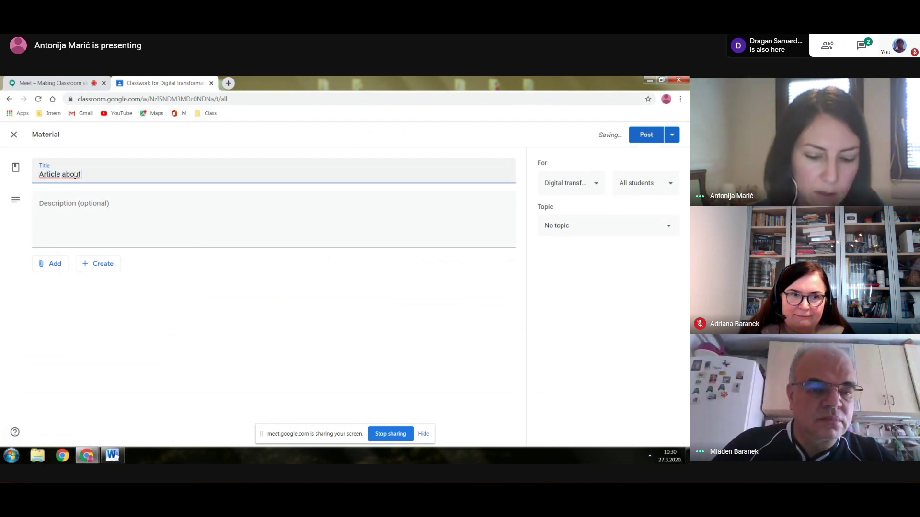
pyautogui.write(' digital transfor')
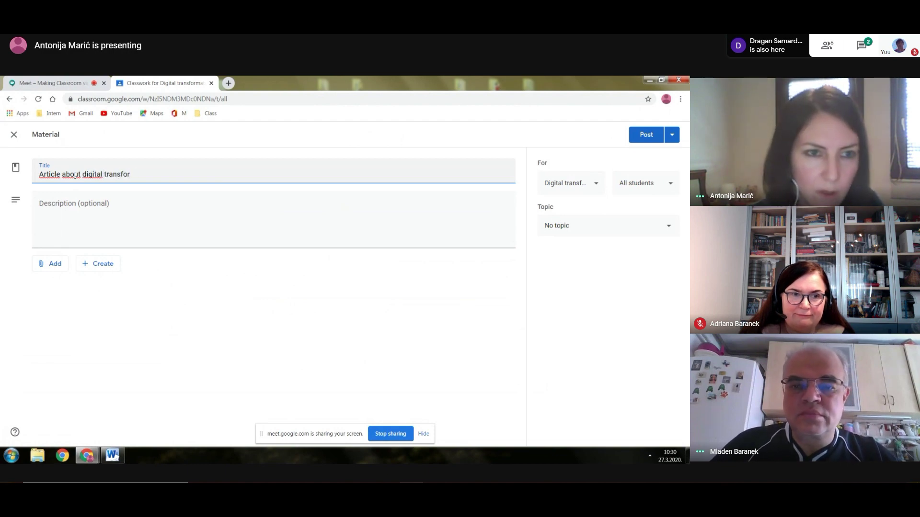
pyautogui.press('BackSpace')
pyautogui.press('BackSpace')
pyautogui.press('BackSpace')
pyautogui.press('BackSpace')
pyautogui.press('BackSpace')
pyautogui.press('BackSpace')
pyautogui.press('BackSpace')
pyautogui.press('BackSpace')
pyautogui.press('BackSpace')
pyautogui.press('BackSpace')
pyautogui.press('BackSpace')
pyautogui.press('BackSpace')
pyautogui.press('BackSpace')
pyautogui.press('BackSpace')
pyautogui.press('BackSpace')
pyautogui.press('BackSpace')
pyautogui.press('BackSpace')
pyautogui.press('BackSpace')
pyautogui.press('BackSpace')
pyautogui.press('BackSpace')
# Title the new material "Research" and leave its description empty
pyautogui.write('R')
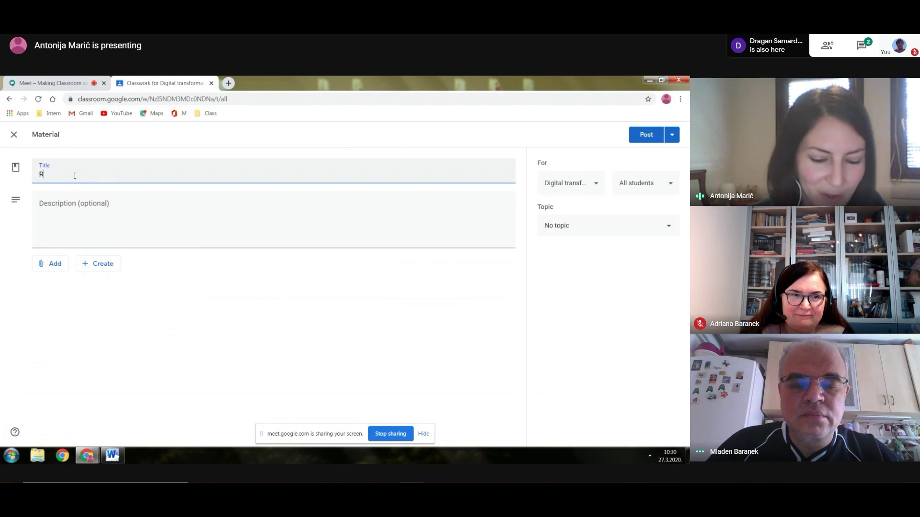
pyautogui.write('esearch')
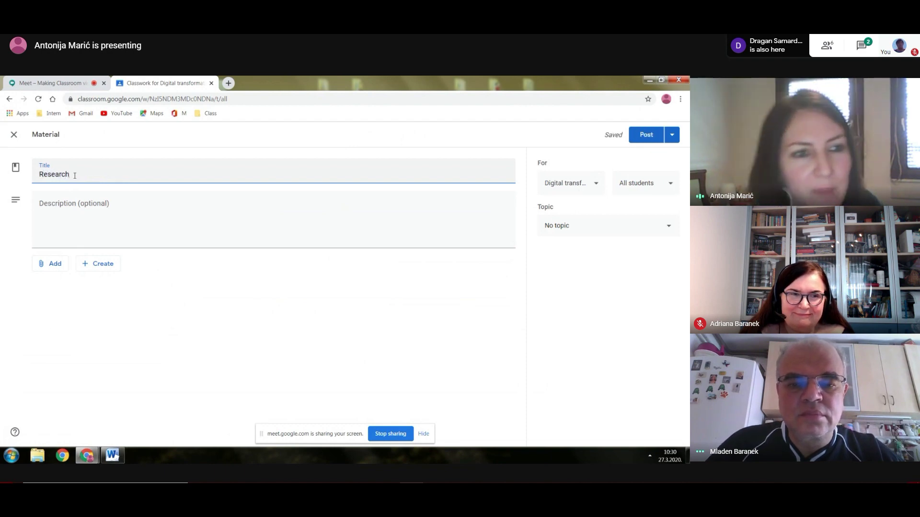
pyautogui.click(94, 211)
# Attach the DigitalAge PDF from My Google Drive to the Research material
pyautogui.click(57, 264)
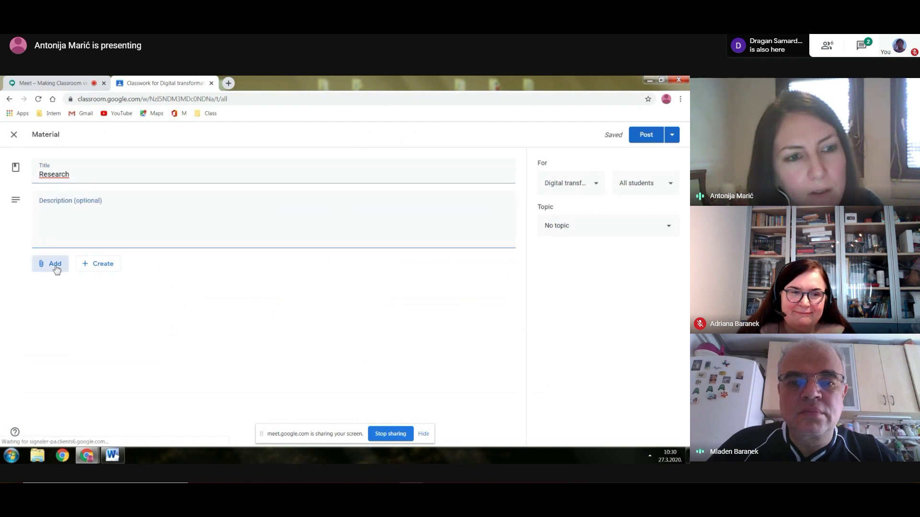
pyautogui.click(76, 283)
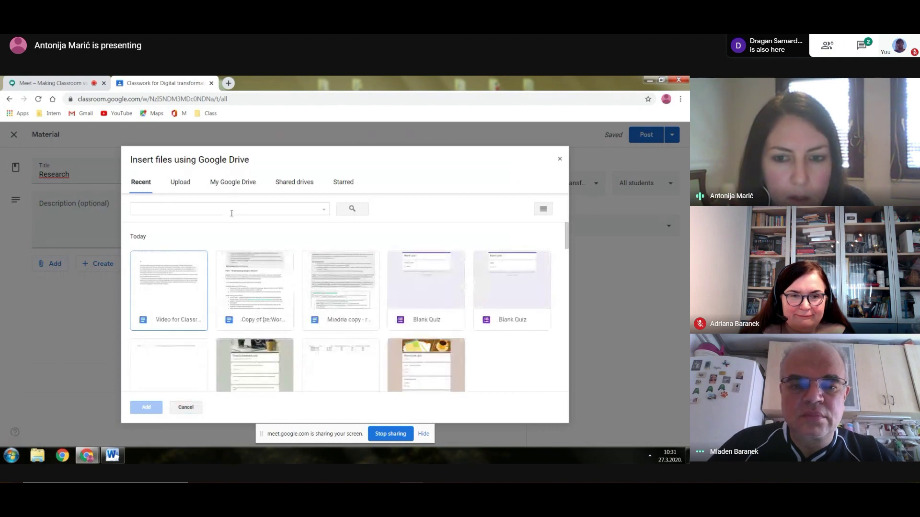
pyautogui.click(237, 184)
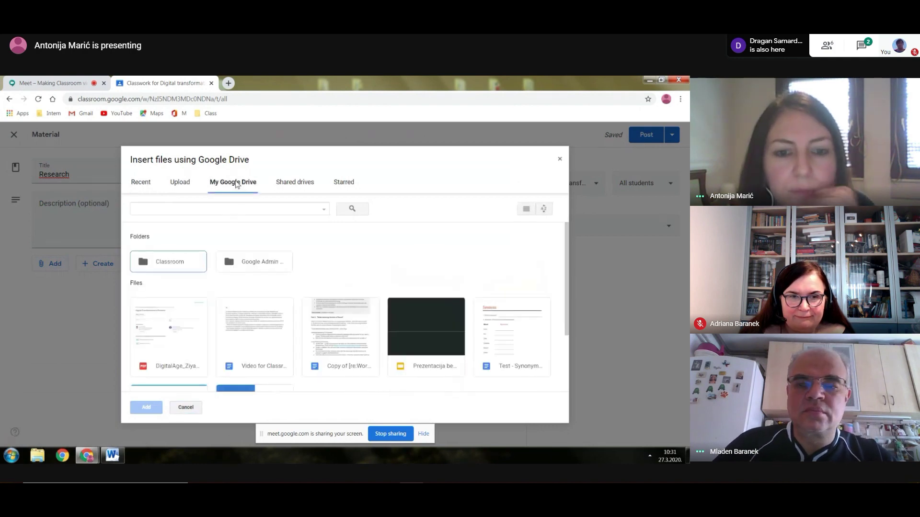
pyautogui.click(183, 336)
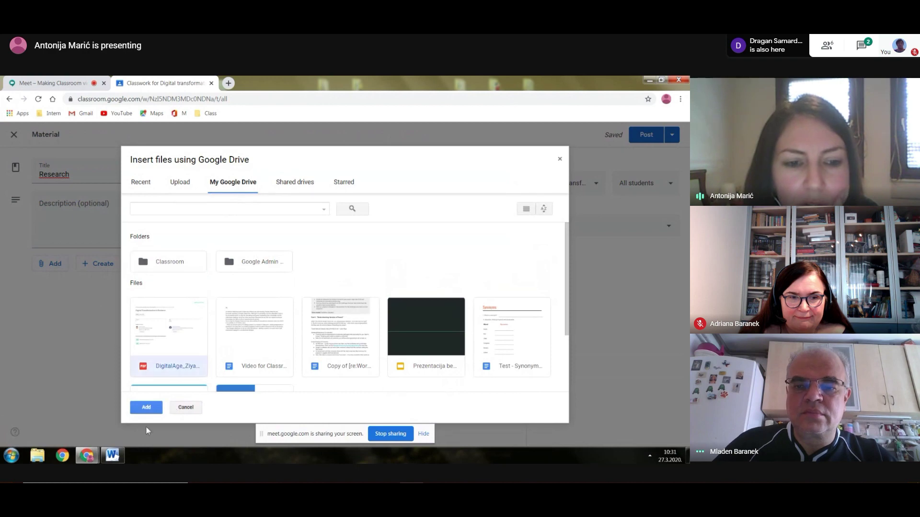
pyautogui.click(146, 408)
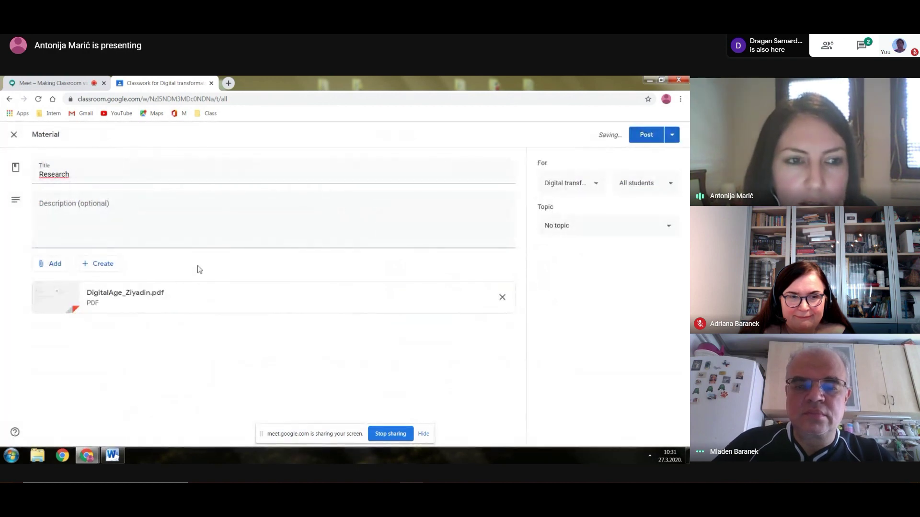
# Assign the Research material to the Materials topic and post it to all students
pyautogui.click(73, 223)
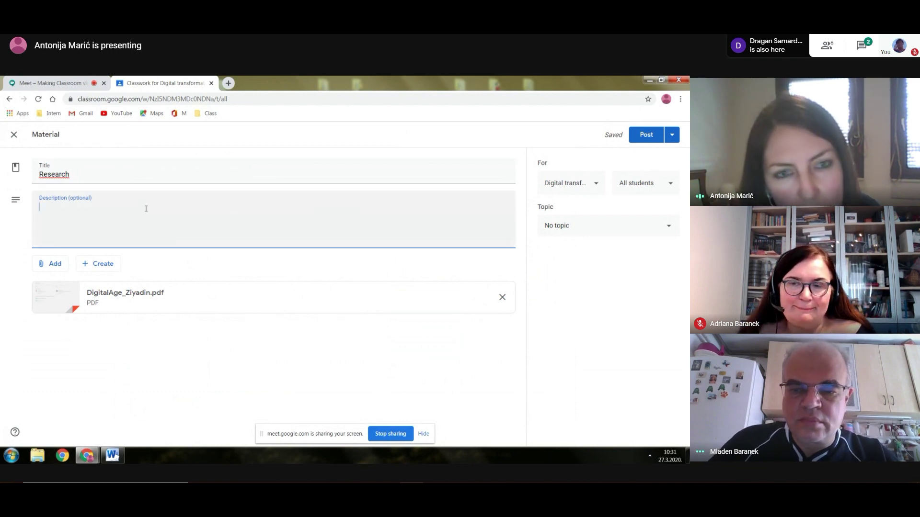
pyautogui.click(635, 223)
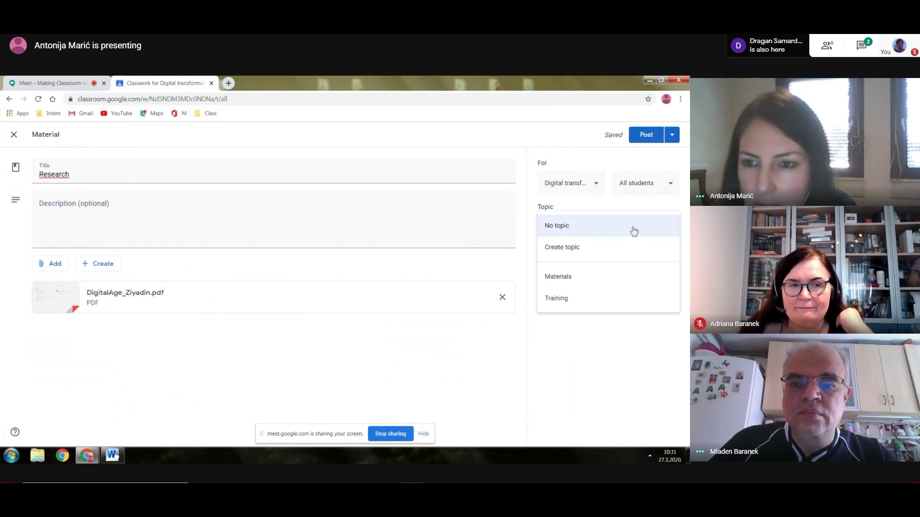
pyautogui.click(584, 277)
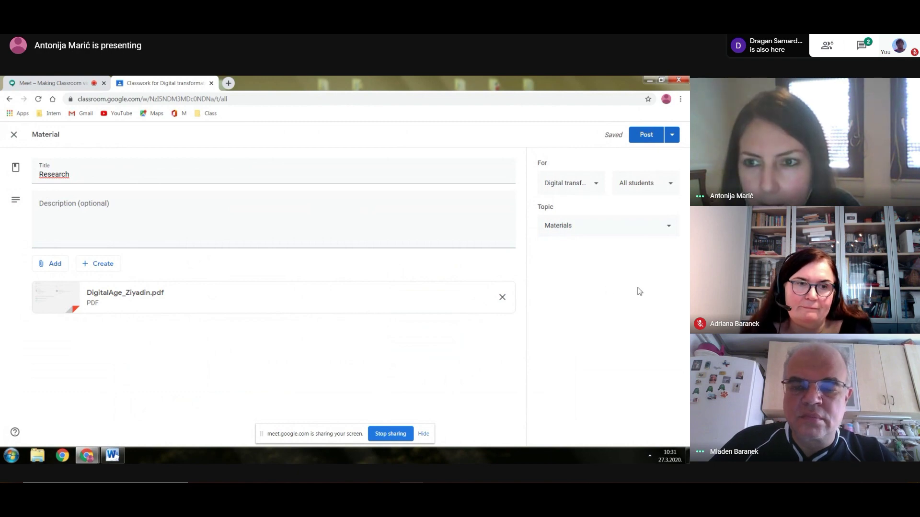
pyautogui.click(646, 139)
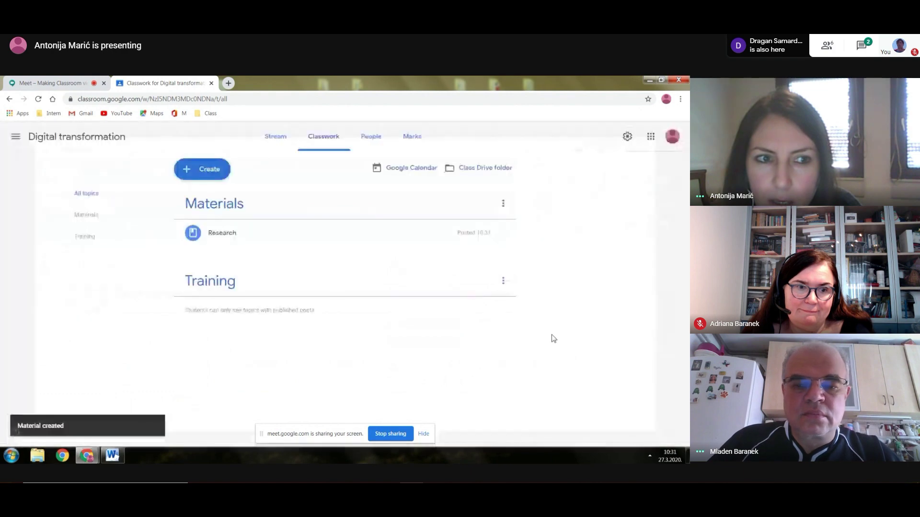
# Expand the Research material, check its post in the class stream, and return to the classwork
pyautogui.click(232, 234)
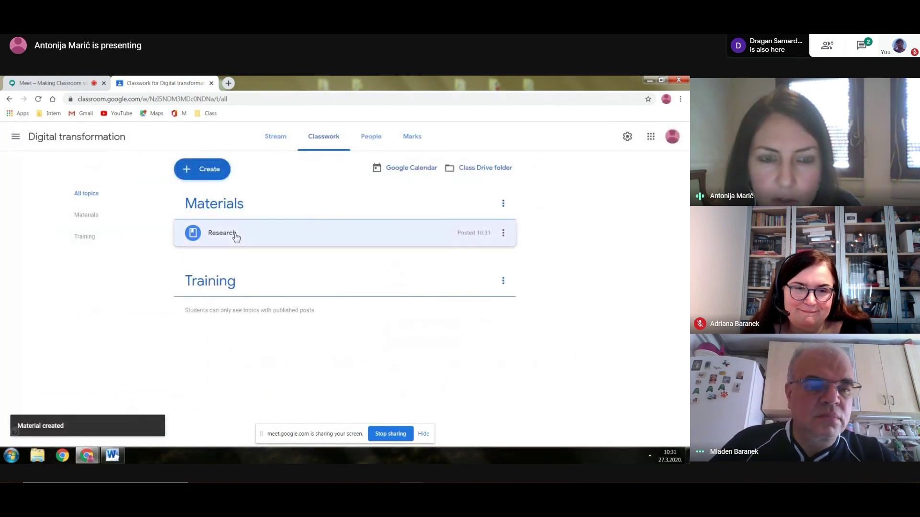
pyautogui.click(277, 140)
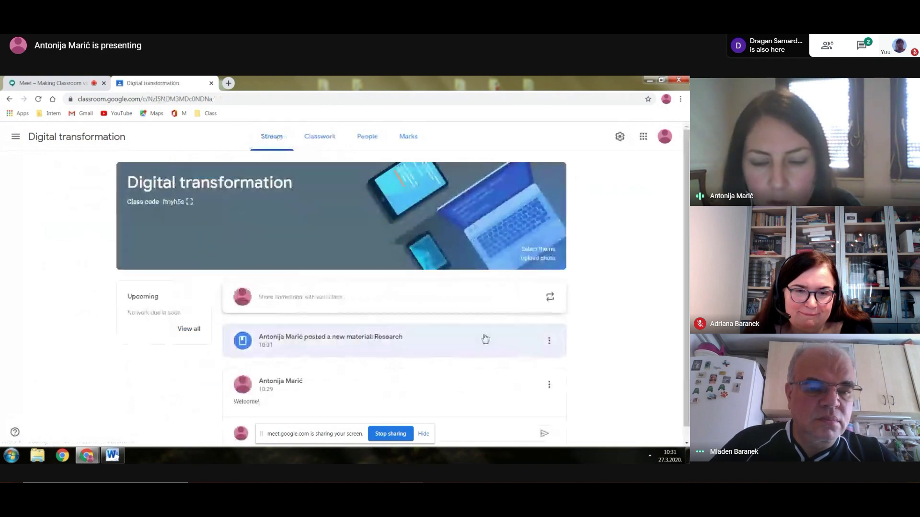
pyautogui.click(324, 139)
# Start a new quiz assignment and look at its title and instructions fields
pyautogui.click(201, 170)
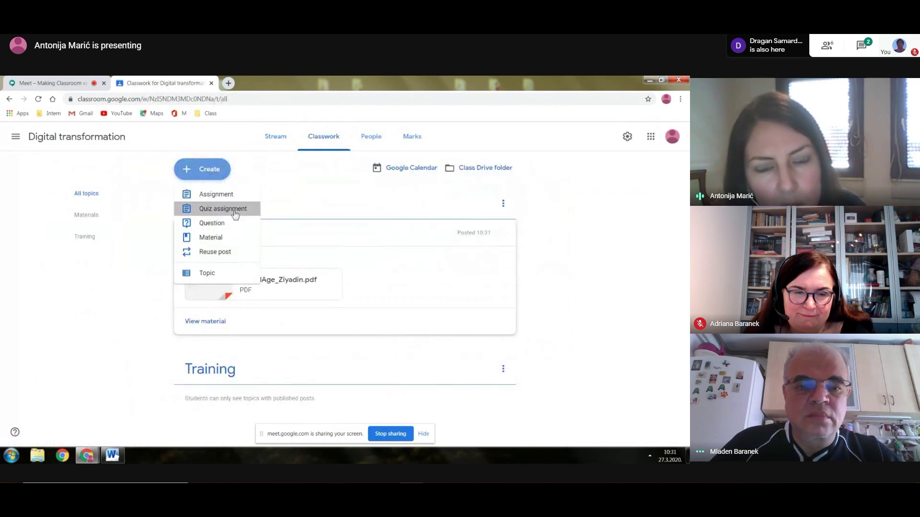
pyautogui.click(230, 209)
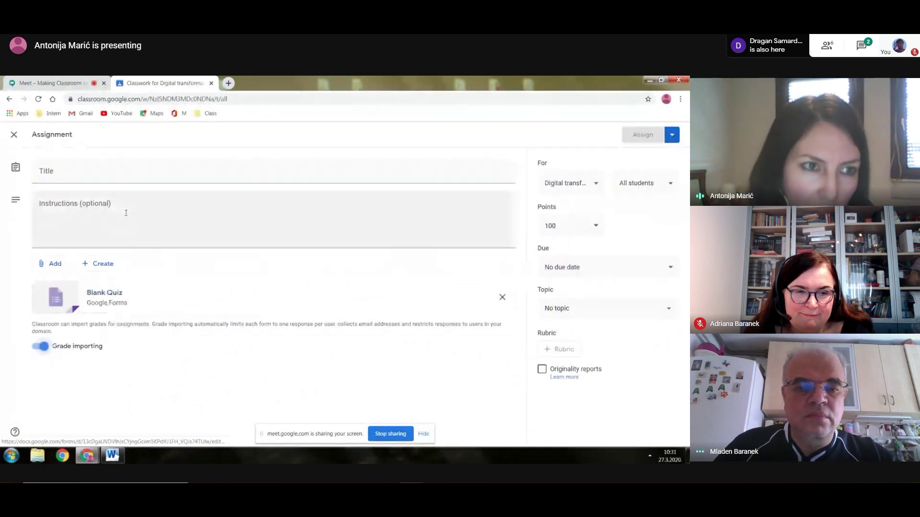
pyautogui.click(48, 170)
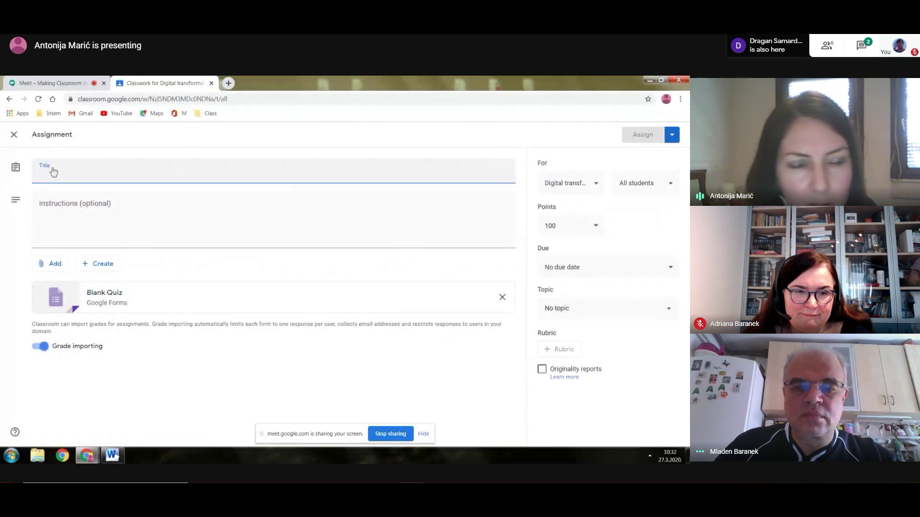
pyautogui.click(70, 218)
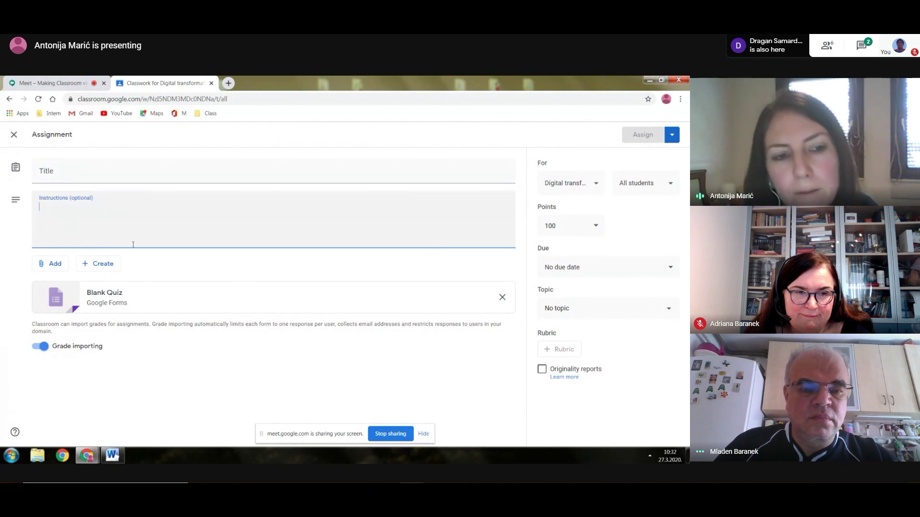
# Open the attached Blank Quiz form, examine its title, description and question types, and close it to return to the quiz assignment
pyautogui.click(111, 296)
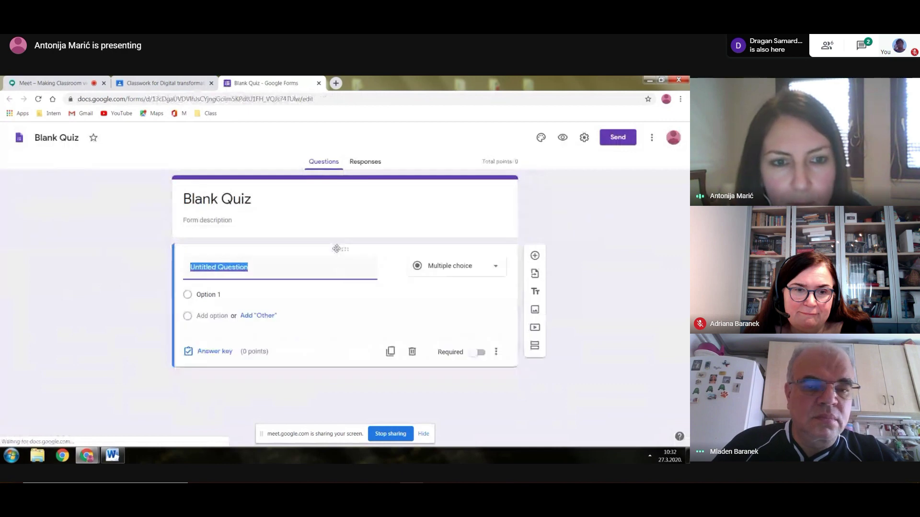
pyautogui.click(231, 200)
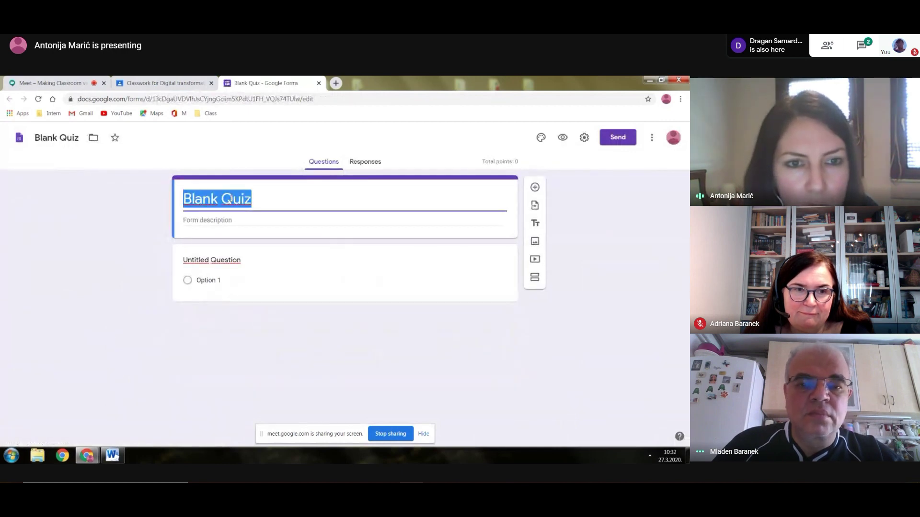
pyautogui.click(221, 221)
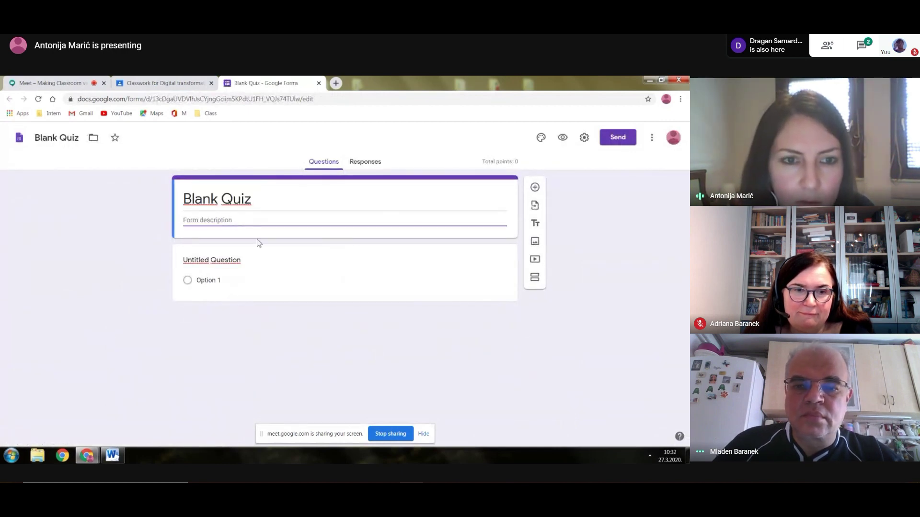
pyautogui.click(259, 271)
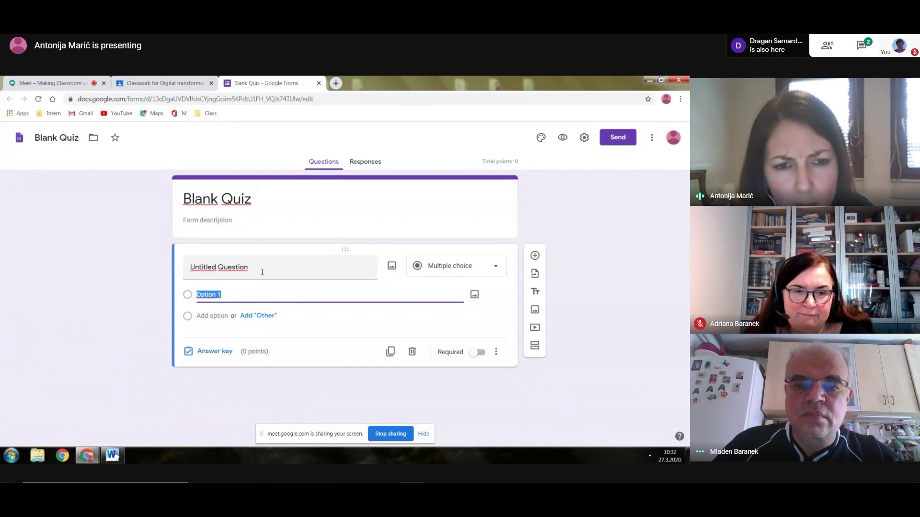
pyautogui.click(492, 273)
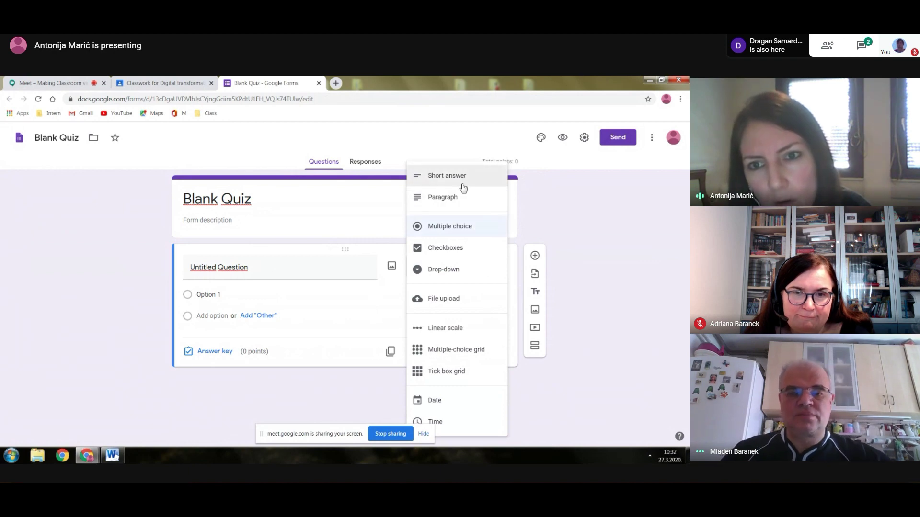
pyautogui.click(550, 232)
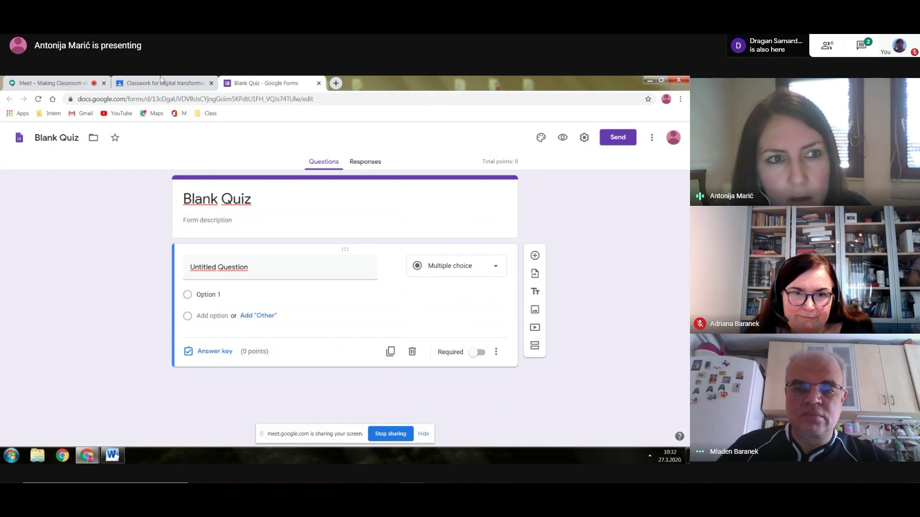
pyautogui.click(191, 82)
pyautogui.click(319, 84)
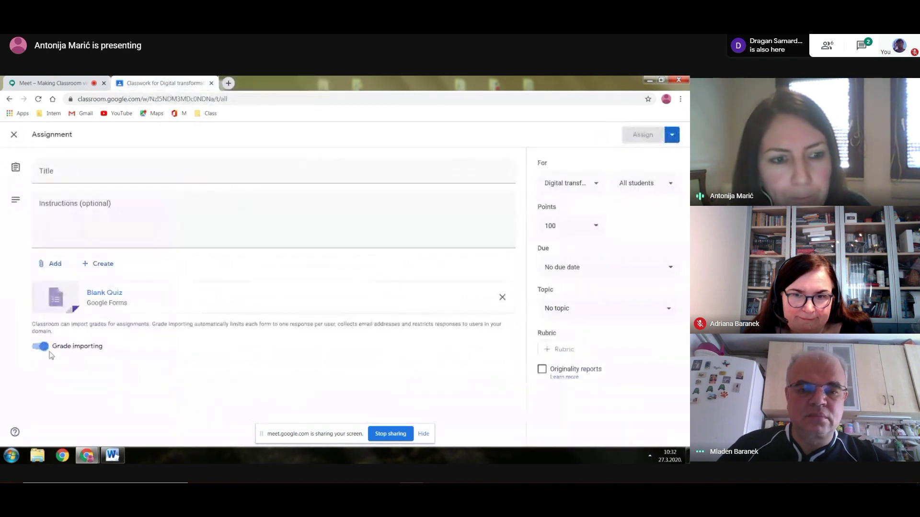
# Turn grade importing for the quiz off and on again, and check the student selection
pyautogui.click(42, 347)
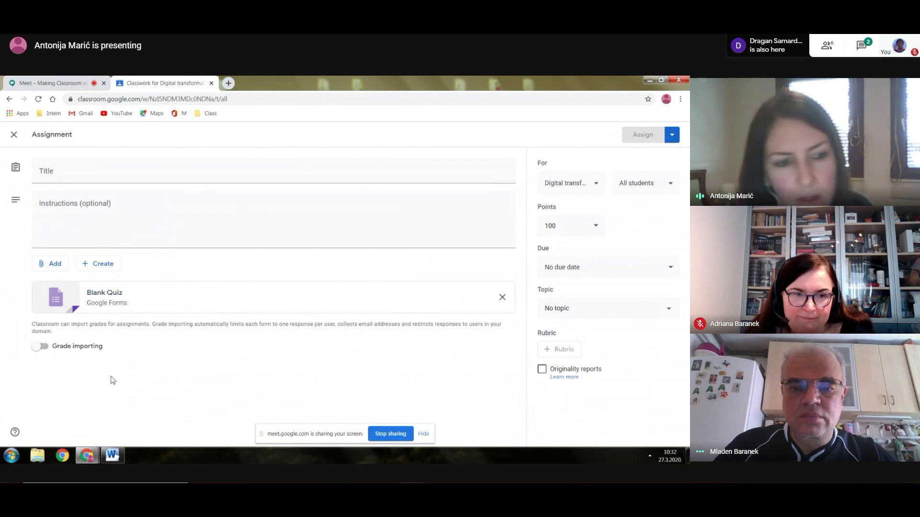
pyautogui.click(38, 347)
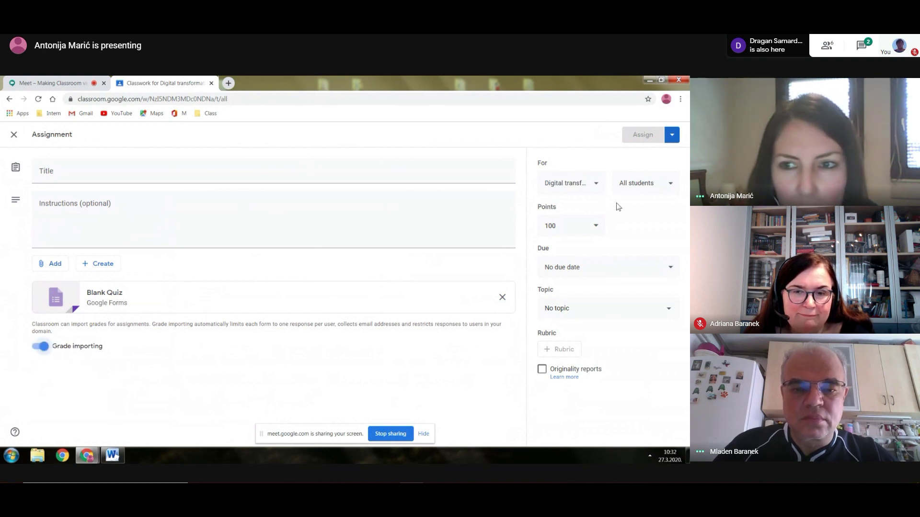
pyautogui.click(670, 189)
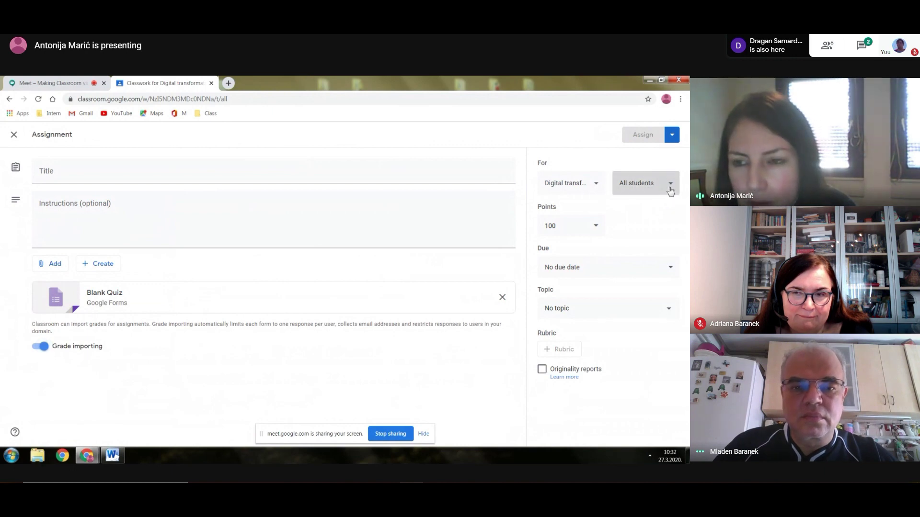
pyautogui.click(640, 248)
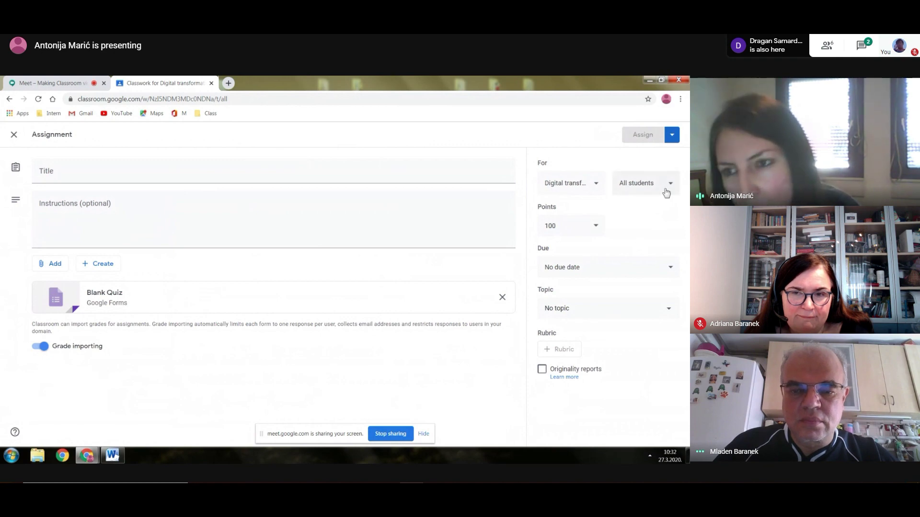
# Set the quiz assignment's points to Unmarked and its due date to Tomorrow
pyautogui.click(599, 227)
pyautogui.click(572, 248)
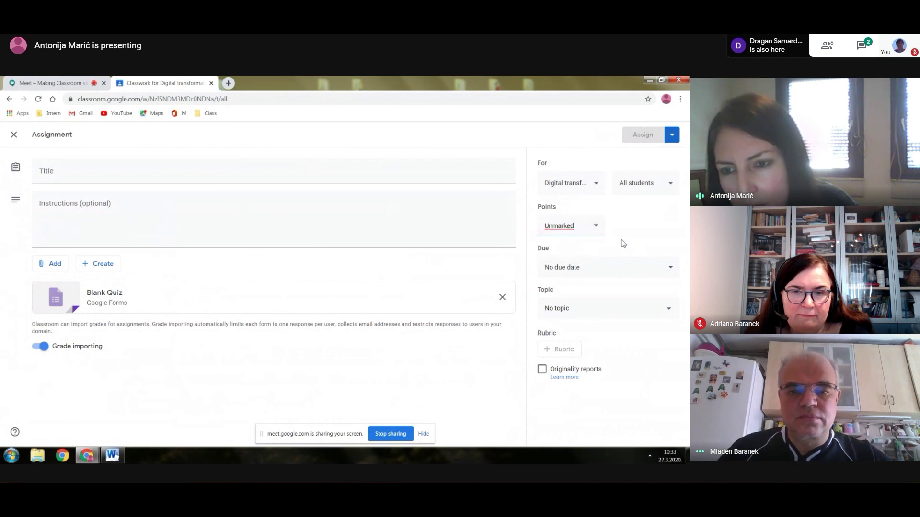
pyautogui.click(635, 276)
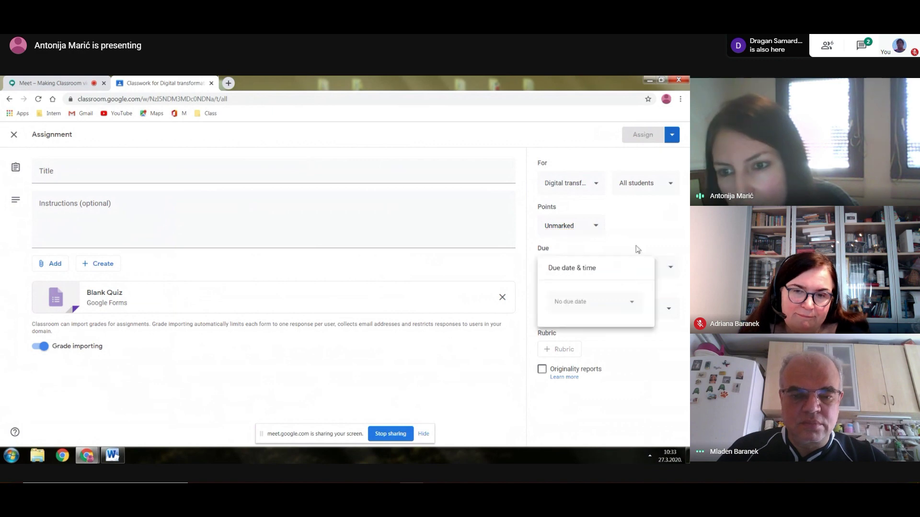
pyautogui.click(630, 307)
pyautogui.click(643, 245)
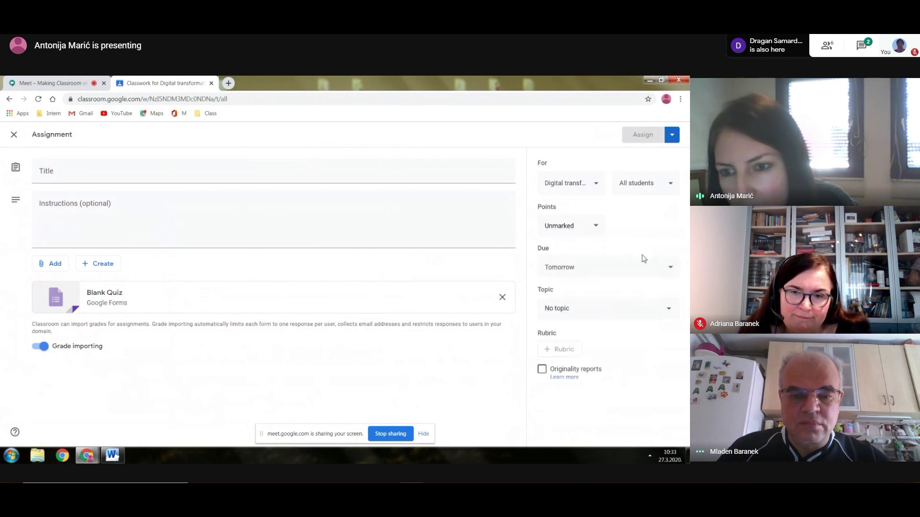
# Check the topic choices for the quiz assignment and close it without assigning
pyautogui.click(634, 319)
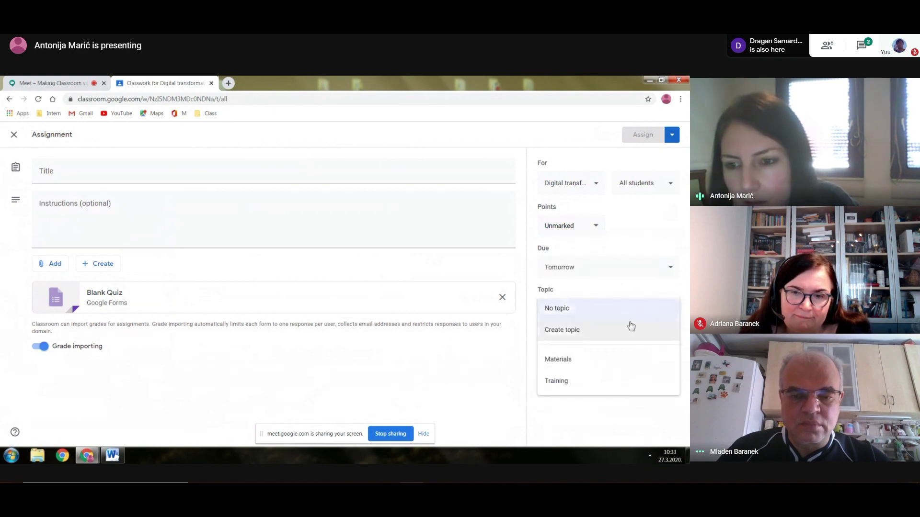
pyautogui.click(616, 294)
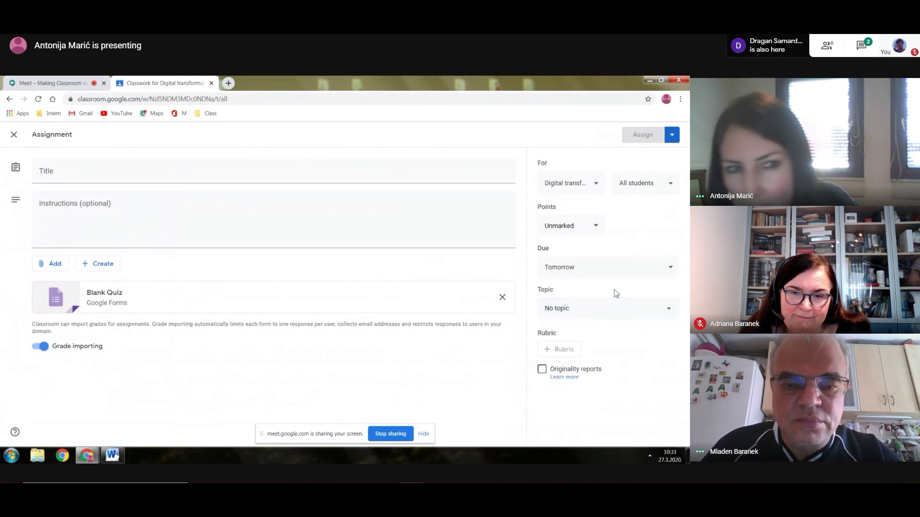
pyautogui.click(14, 135)
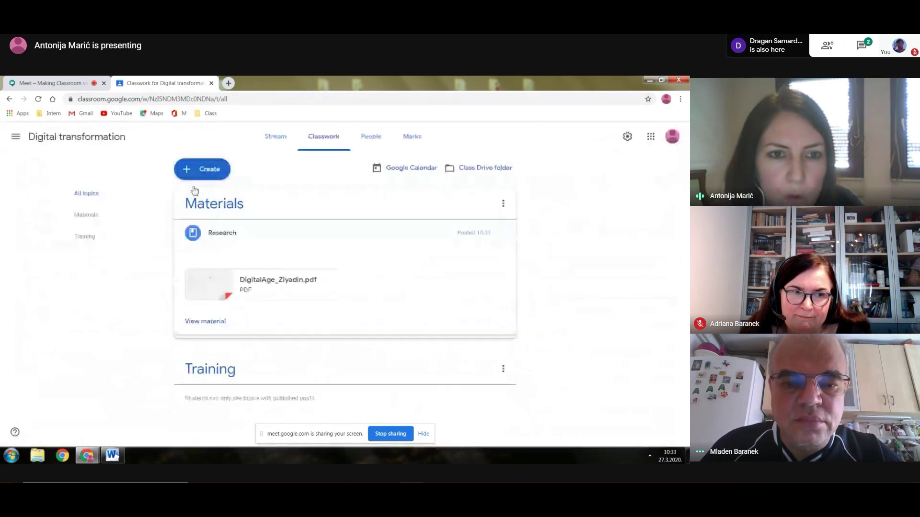
# Start a new class question, look over its settings, and close it without asking
pyautogui.click(196, 175)
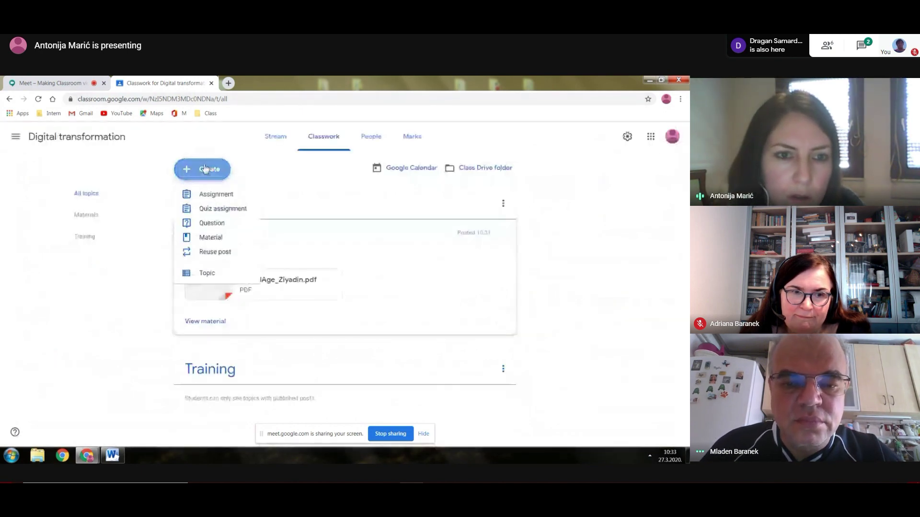
pyautogui.click(226, 227)
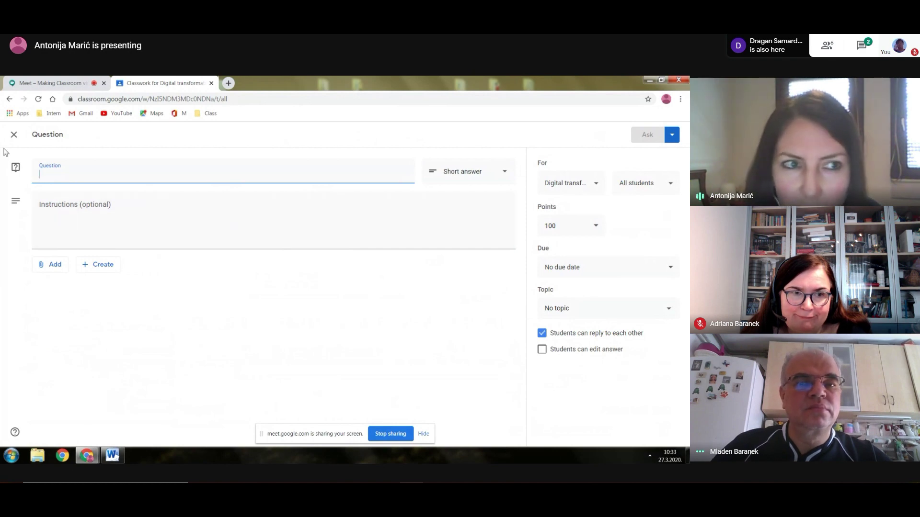
pyautogui.click(13, 135)
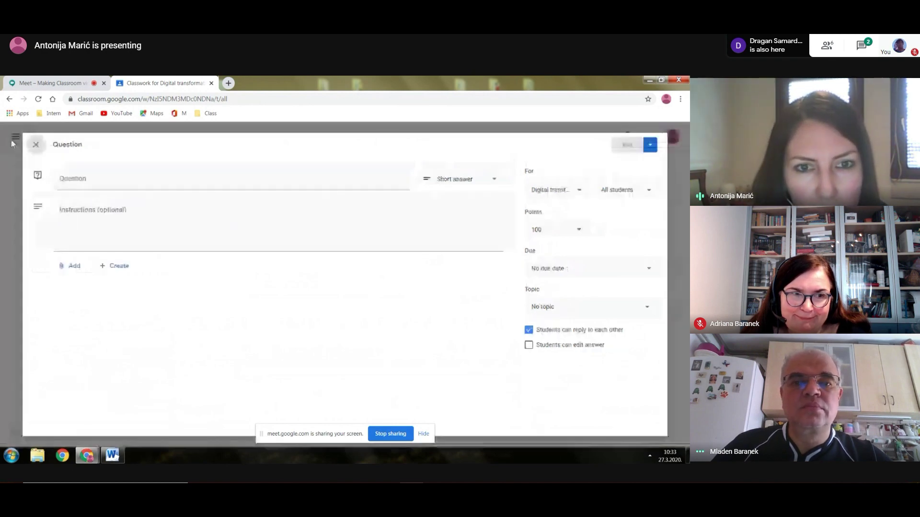
# Start a new regular assignment, check its instructions field, file creation and attachment choices, and close it without assigning
pyautogui.click(182, 171)
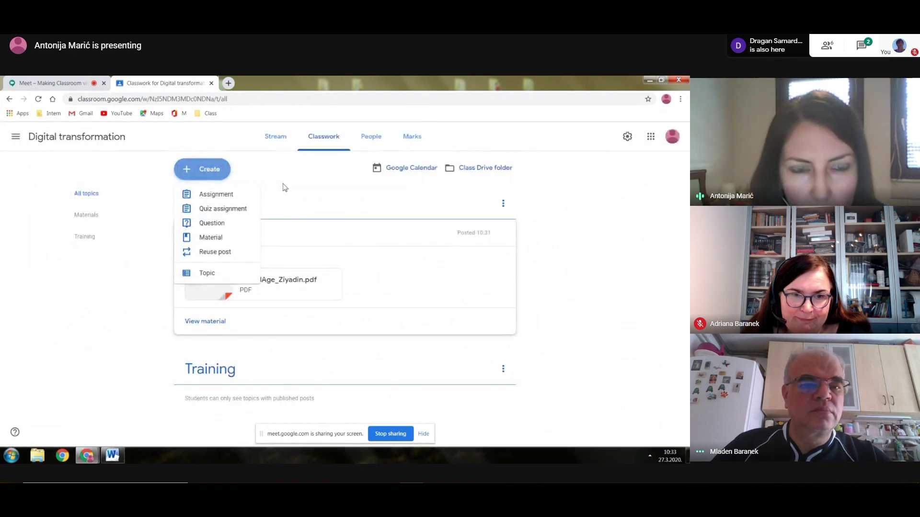
pyautogui.click(237, 199)
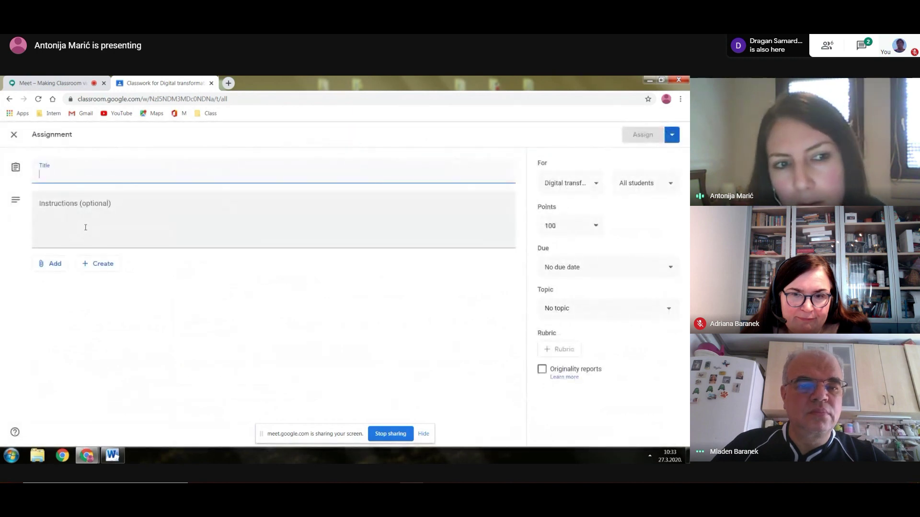
pyautogui.click(85, 227)
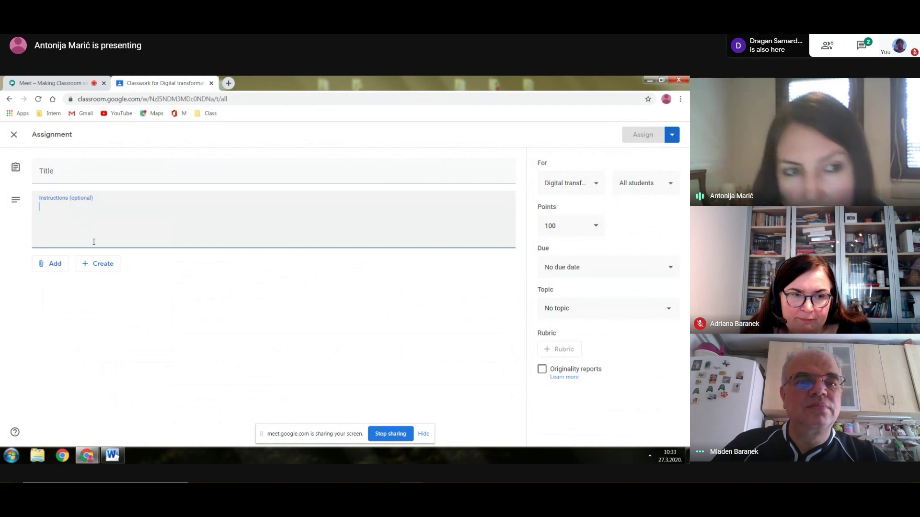
pyautogui.click(99, 264)
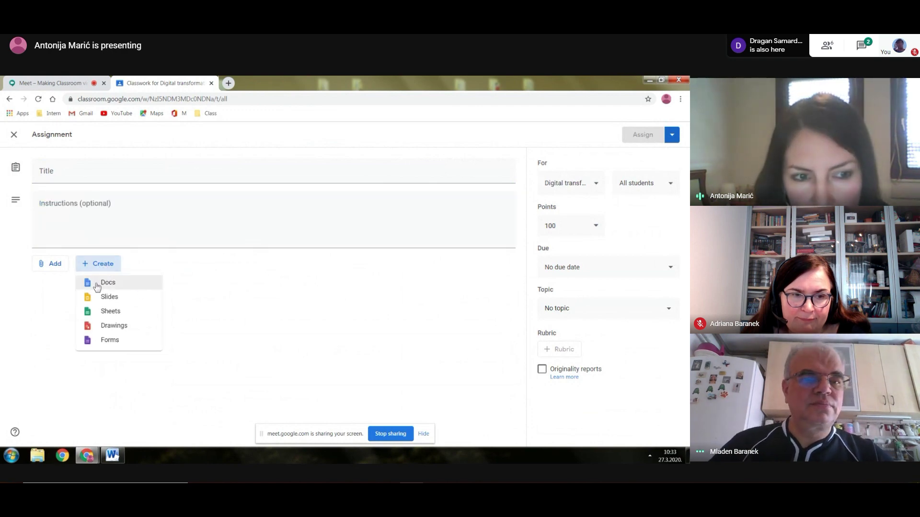
pyautogui.click(46, 267)
pyautogui.click(48, 269)
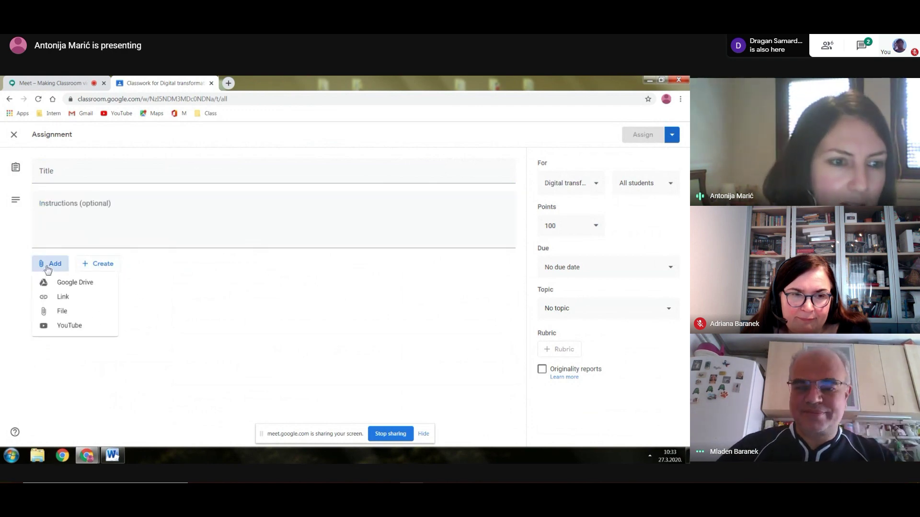
pyautogui.click(90, 175)
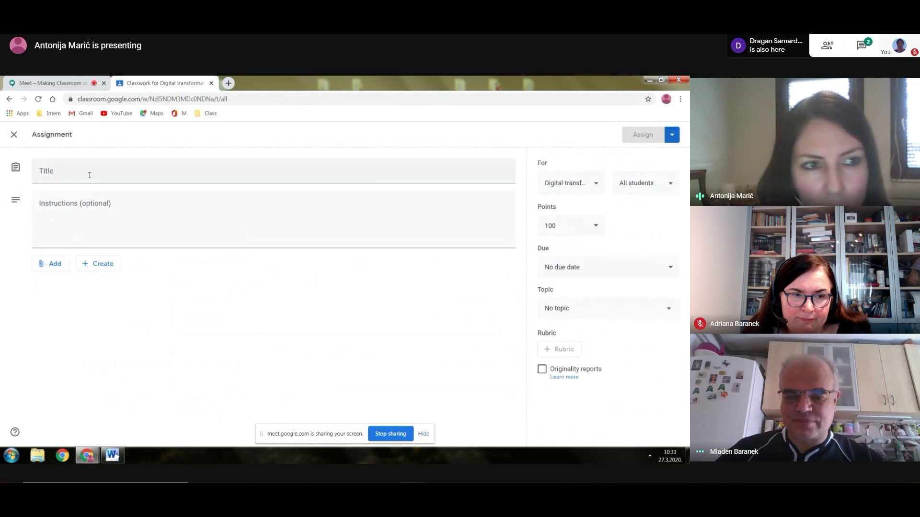
pyautogui.click(13, 139)
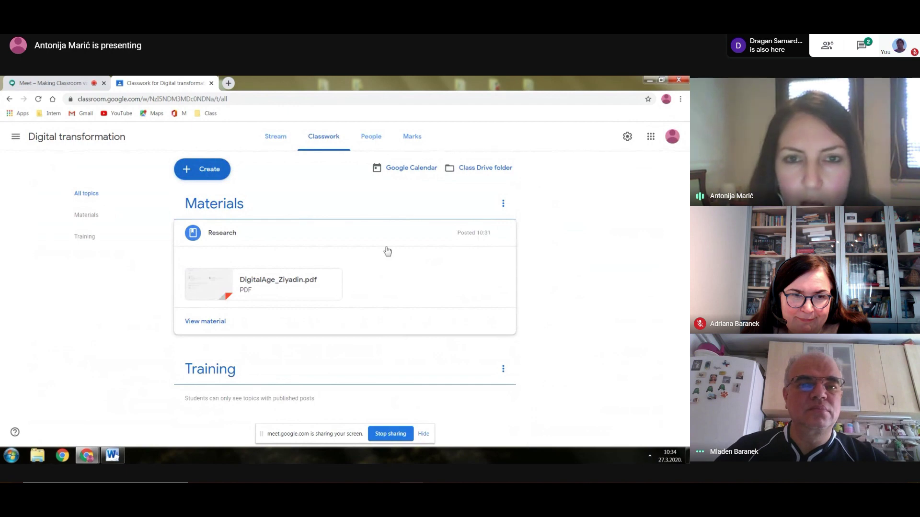
# Look over the class's People page, checking the invitation forms for teachers and students and cancelling both
pyautogui.click(371, 142)
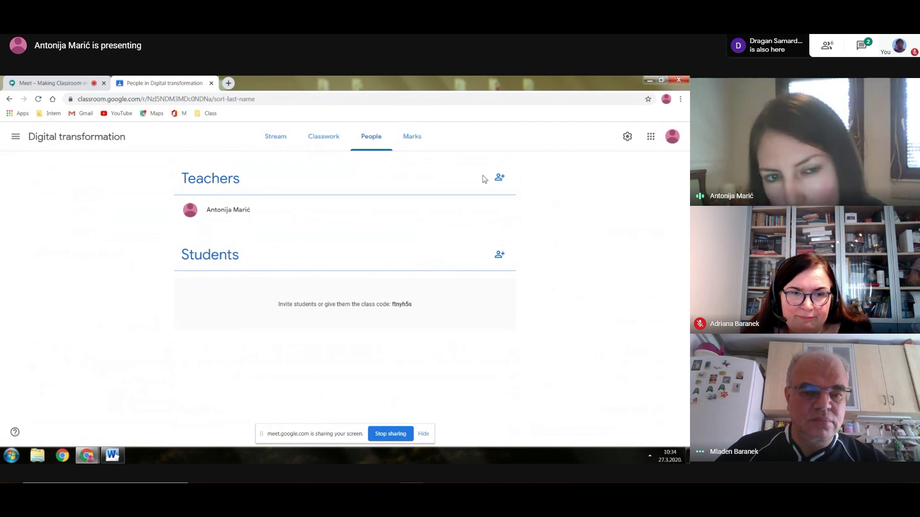
pyautogui.click(500, 178)
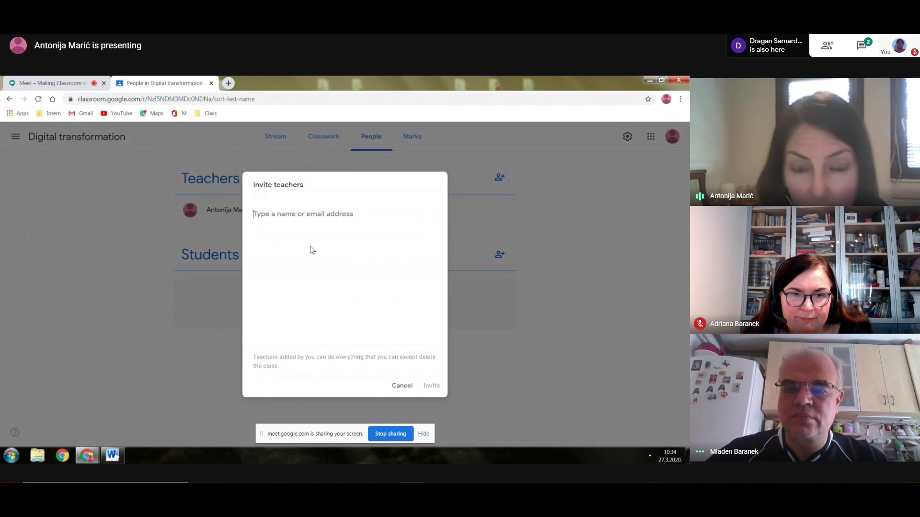
pyautogui.click(401, 387)
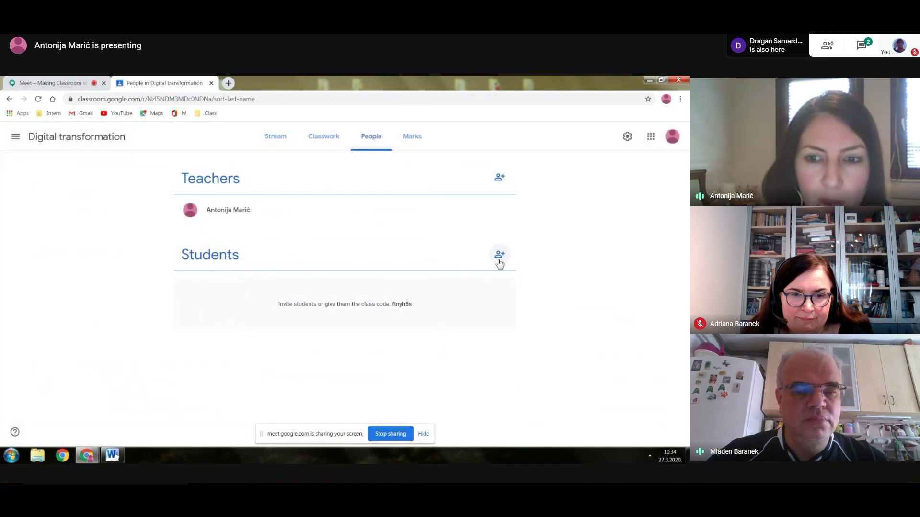
pyautogui.click(499, 254)
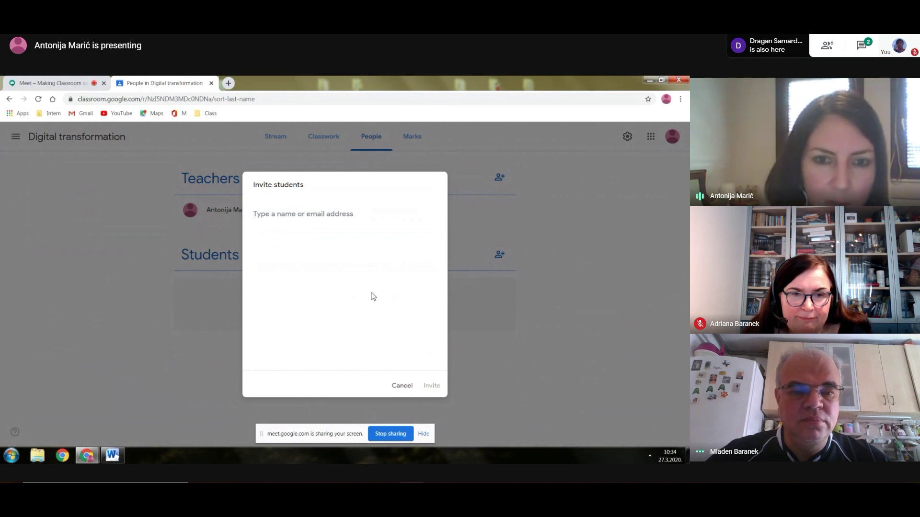
pyautogui.click(401, 387)
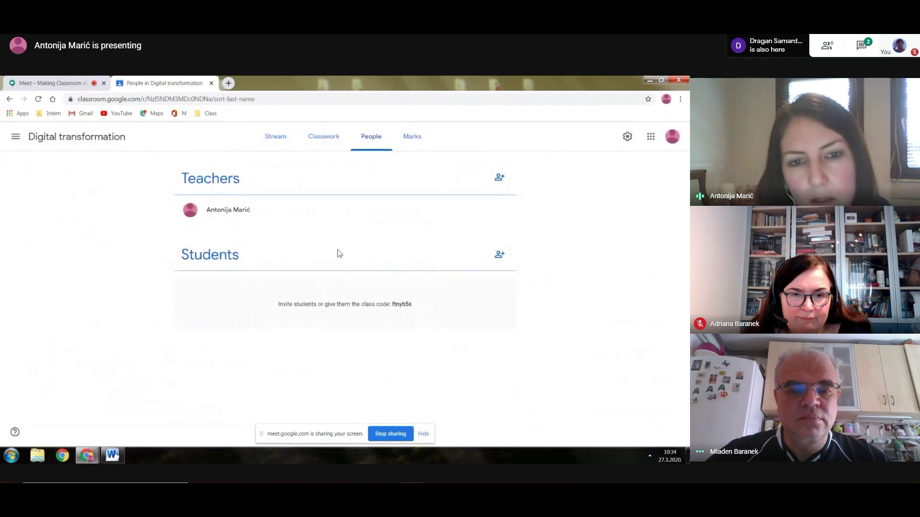
# Highlight the class code on the People page and on the Stream page, and return to the People page
pyautogui.moveTo(410, 304); pyautogui.dragTo(394, 307)
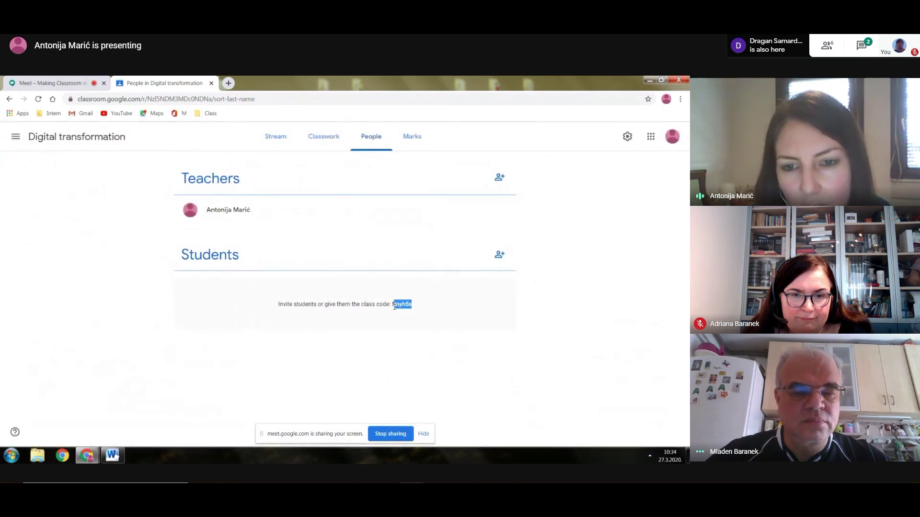
pyautogui.click(269, 137)
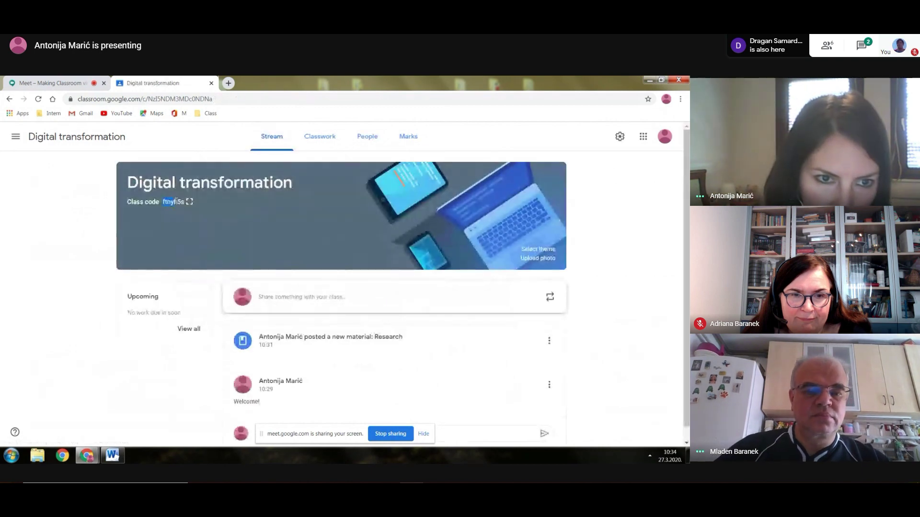
pyautogui.moveTo(163, 200); pyautogui.dragTo(190, 203)
pyautogui.click(373, 142)
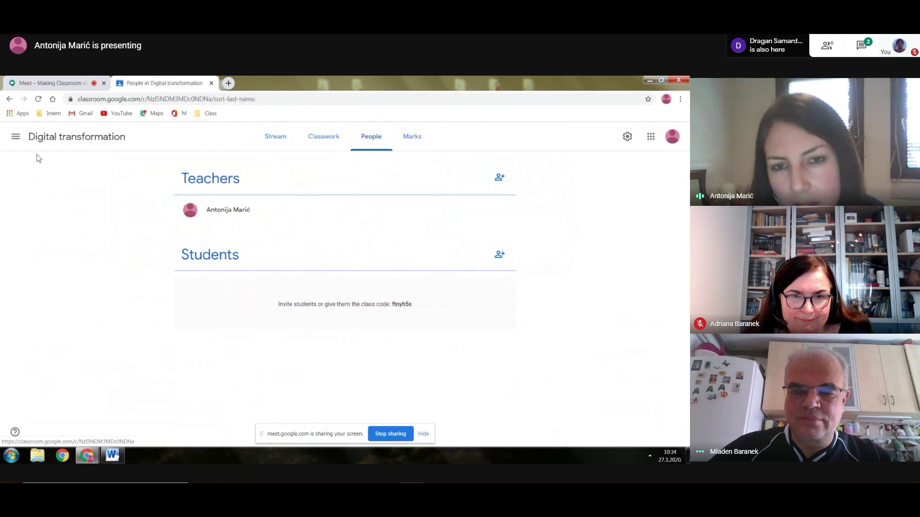
# Go to the overview of all classes, check the choices for joining or creating a class, and cancel without proceeding
pyautogui.click(16, 138)
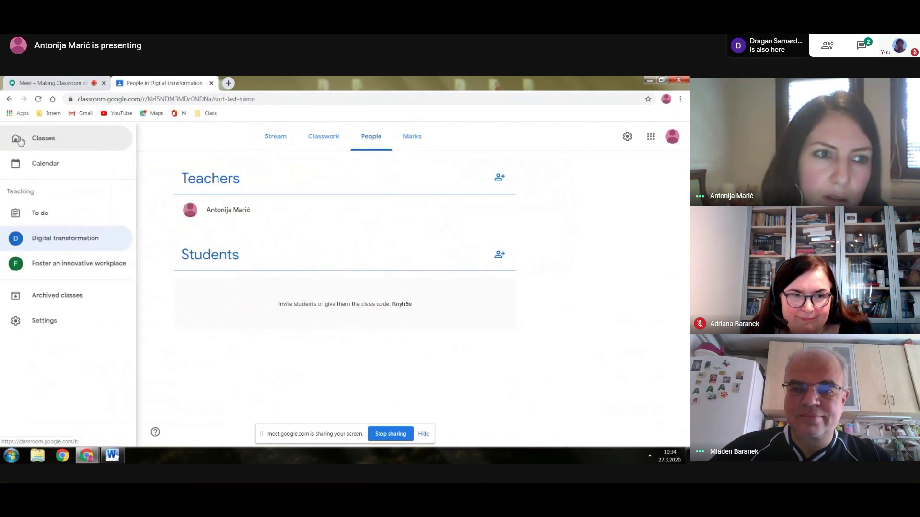
pyautogui.click(19, 141)
pyautogui.click(628, 138)
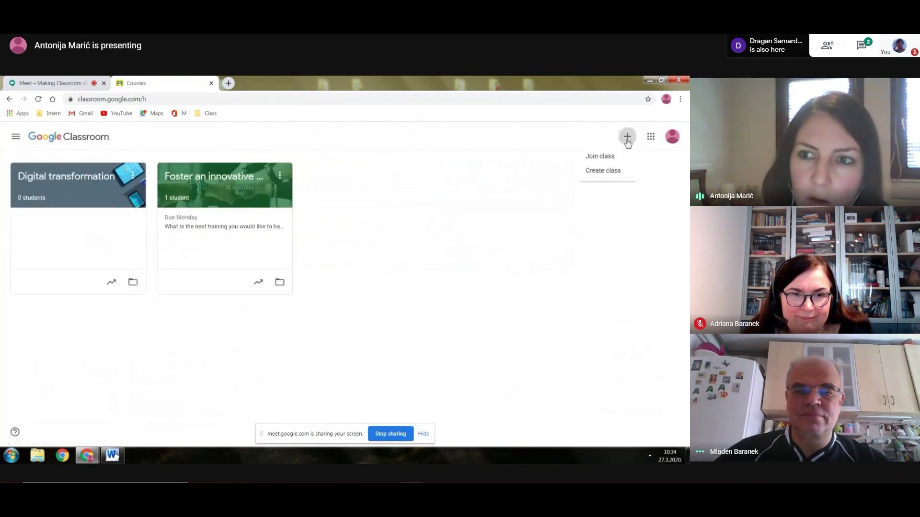
pyautogui.click(618, 163)
pyautogui.click(376, 328)
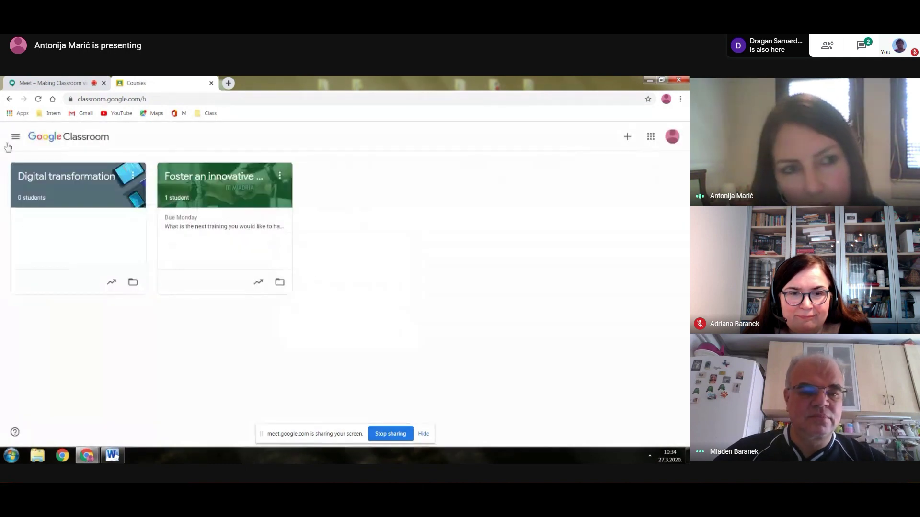
# Reopen the Digital transformation class and view its People and Marks pages
pyautogui.click(8, 144)
pyautogui.click(220, 179)
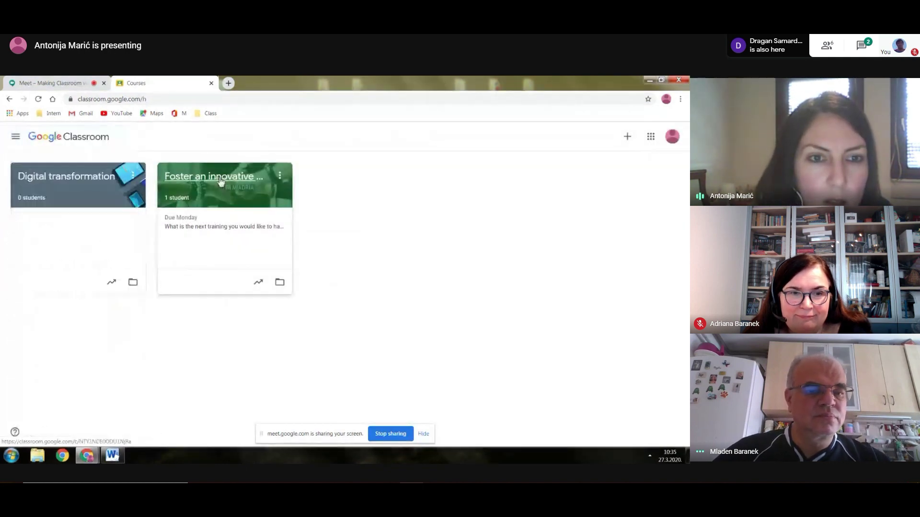
pyautogui.click(43, 177)
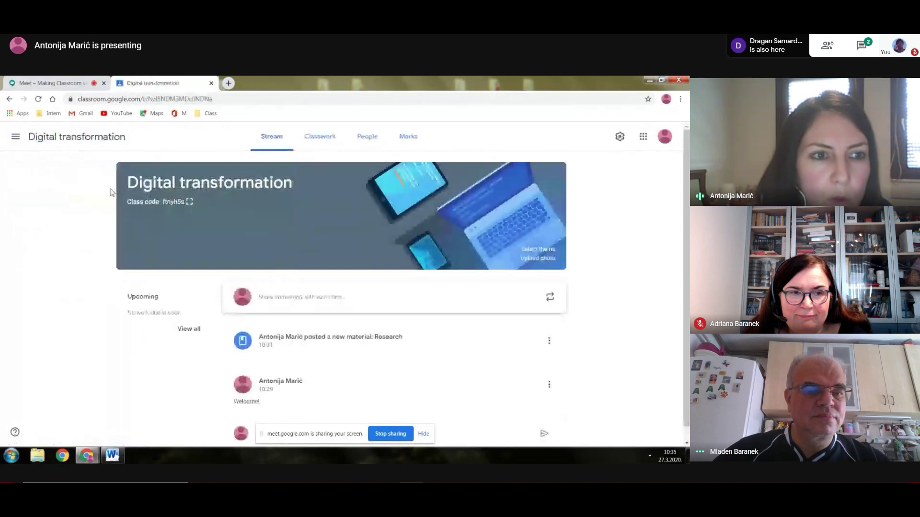
pyautogui.click(377, 141)
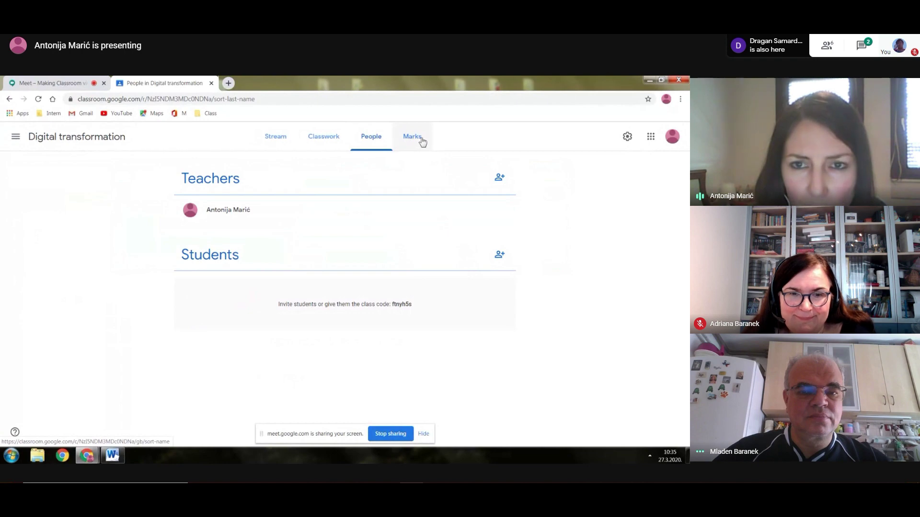
pyautogui.click(422, 142)
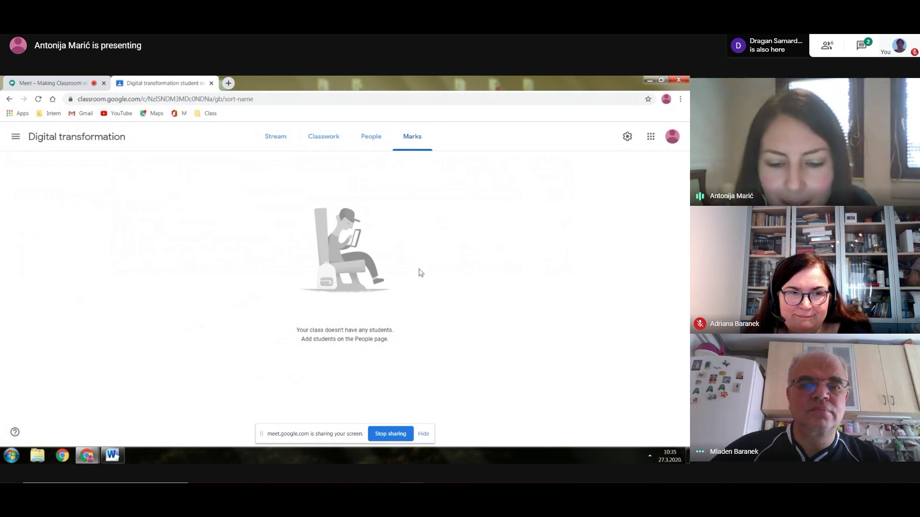
# Review the class settings, including the class code options and overall mark calculation choices, and close them without changes
pyautogui.click(627, 138)
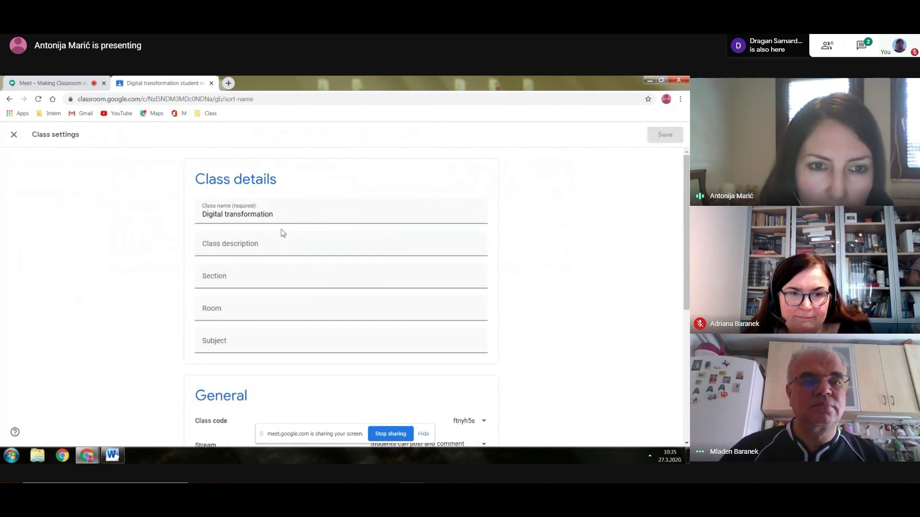
pyautogui.scroll(-4, 345, 329)
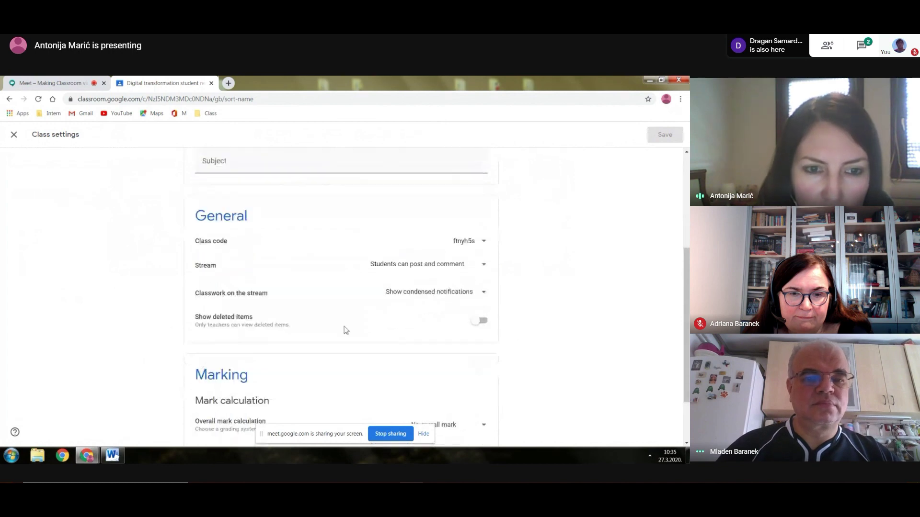
pyautogui.click(483, 241)
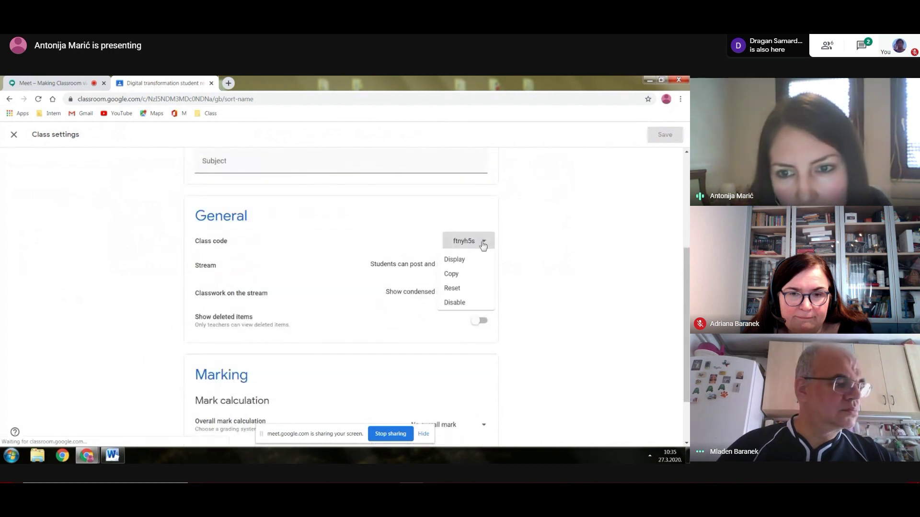
pyautogui.click(527, 283)
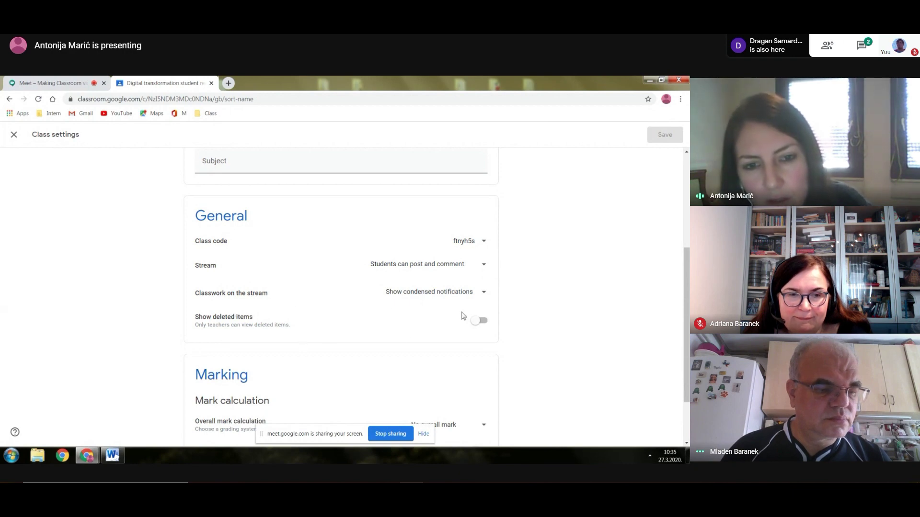
pyautogui.scroll(-1, 535, 307)
pyautogui.scroll(-1, 535, 307)
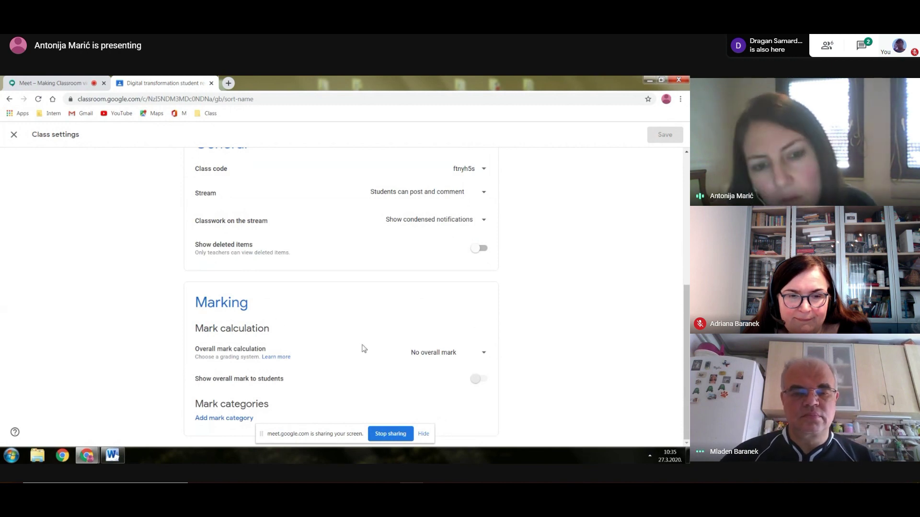
pyautogui.click(483, 357)
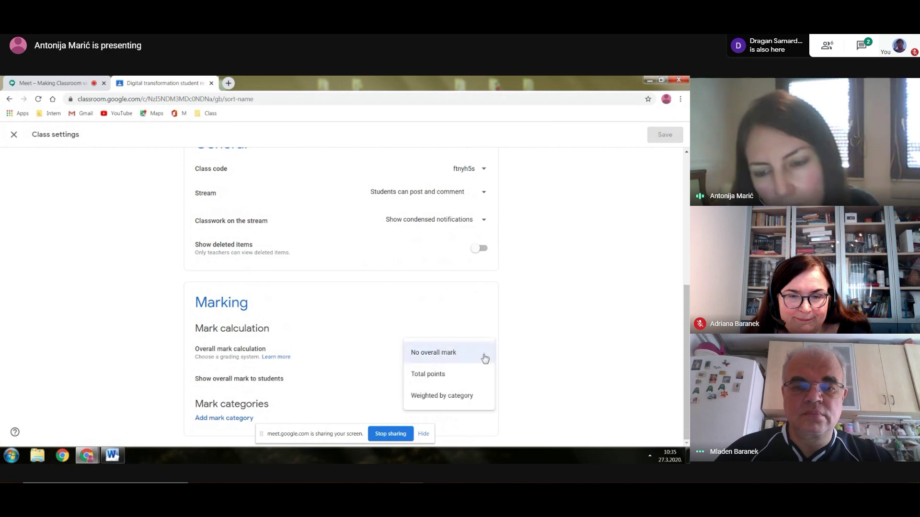
pyautogui.click(515, 324)
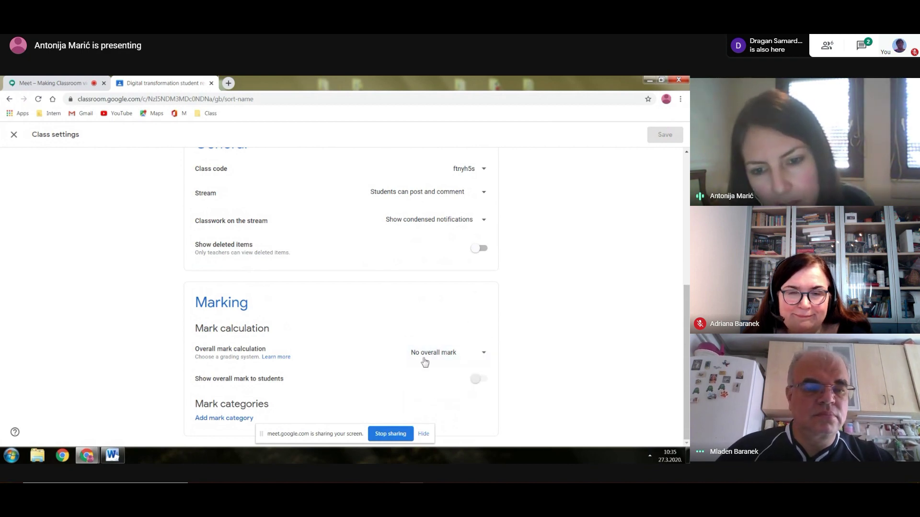
pyautogui.scroll(3, 541, 321)
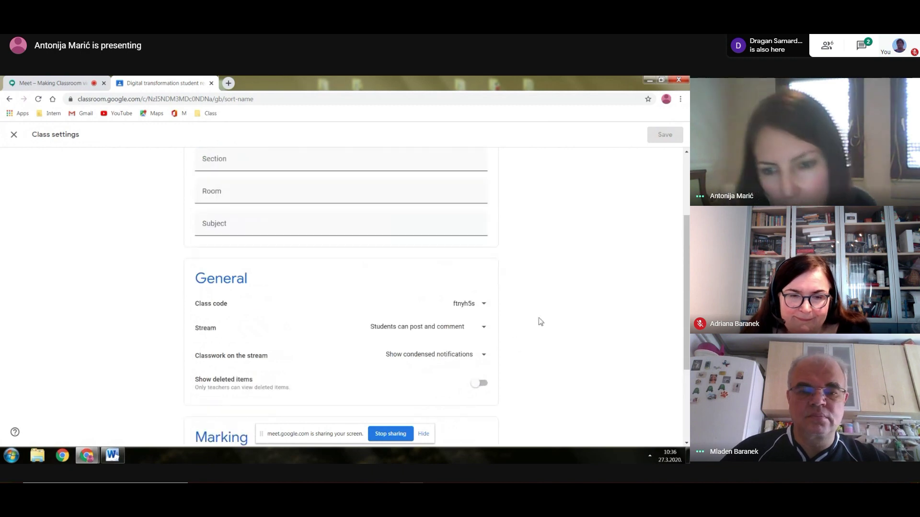
pyautogui.scroll(3, 542, 250)
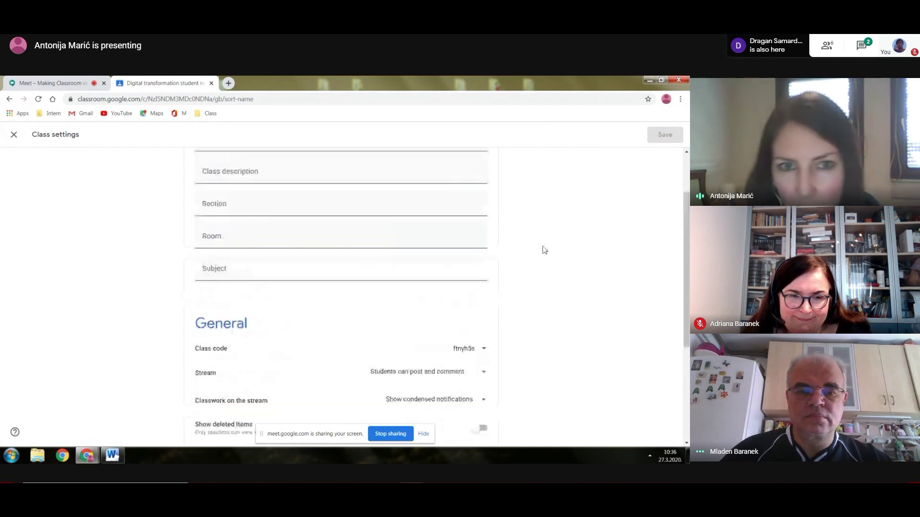
pyautogui.click(14, 135)
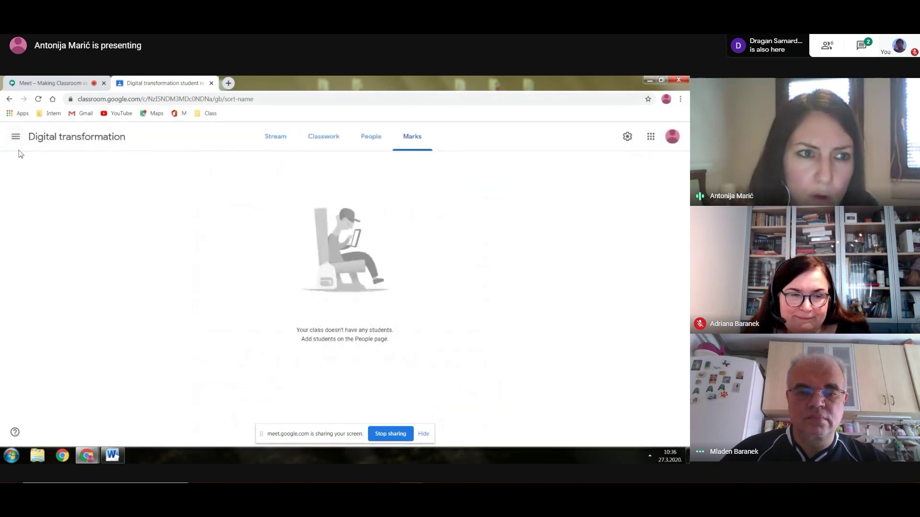
# Open the general Classroom settings and examine the profile and notification options
pyautogui.click(16, 141)
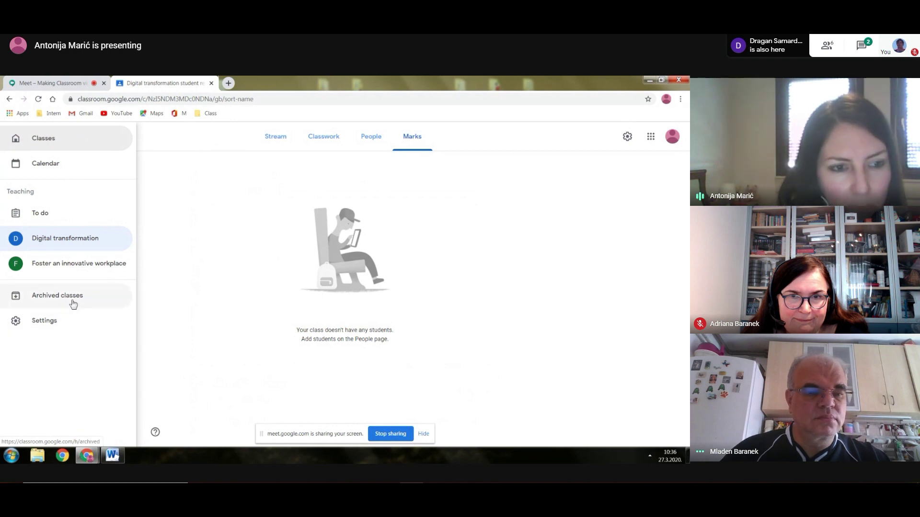
pyautogui.click(39, 333)
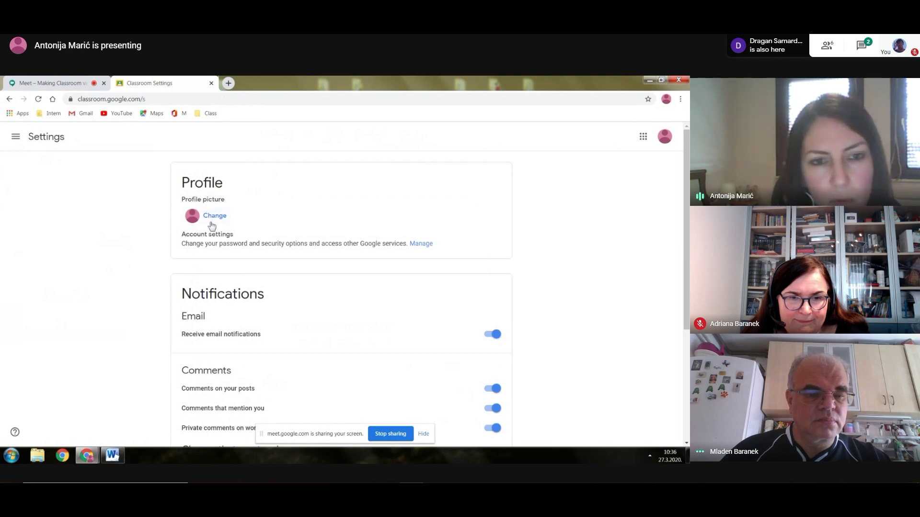
pyautogui.scroll(-2, 308, 271)
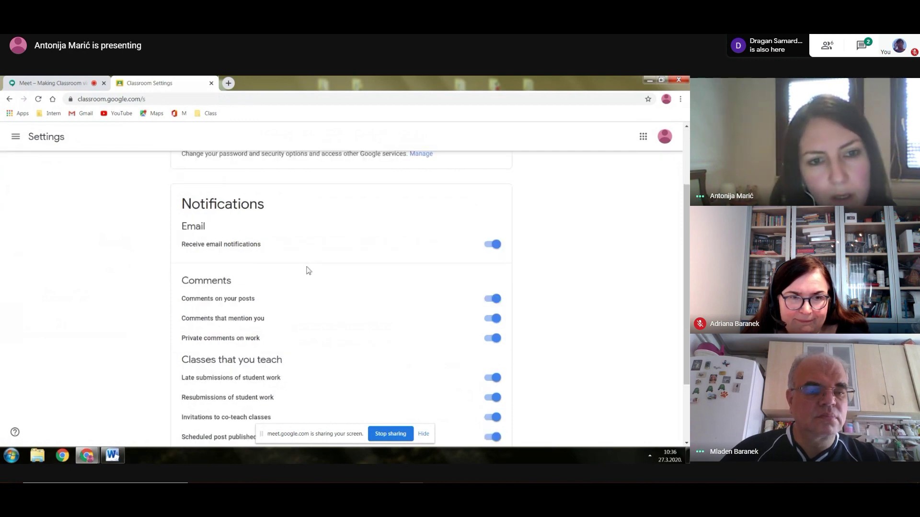
pyautogui.scroll(-1, 309, 323)
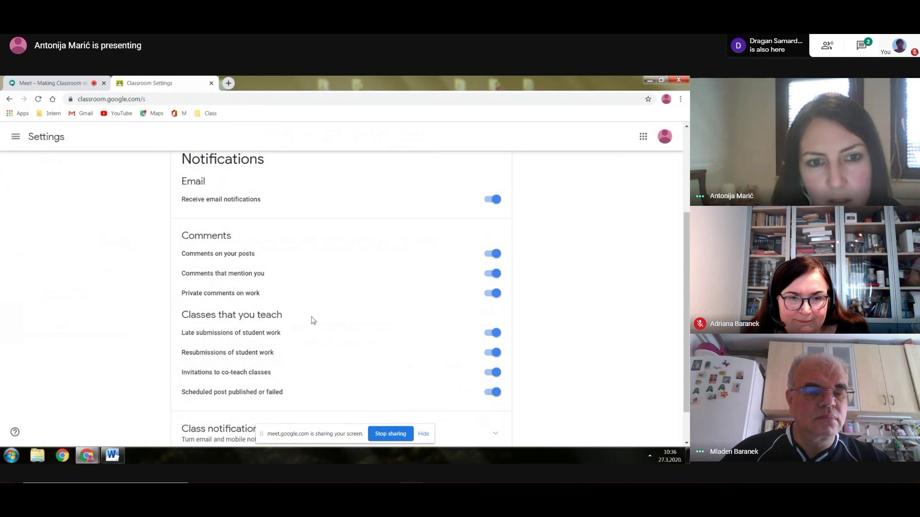
pyautogui.scroll(-1, 314, 322)
pyautogui.scroll(4, 306, 314)
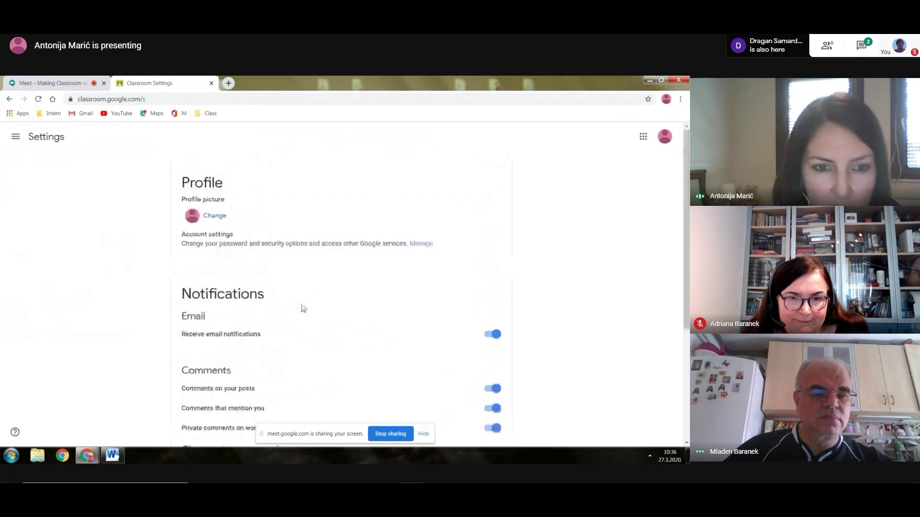
pyautogui.scroll(-1, 304, 308)
pyautogui.scroll(-1, 303, 308)
# Return to the overview of all classes, open the Foster an innovative workplace class, and look through its stream posts
pyautogui.click(15, 137)
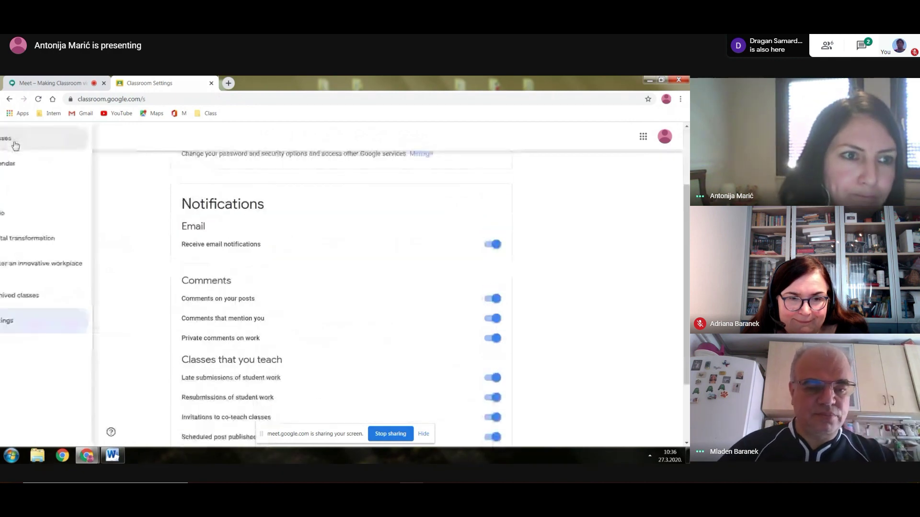
pyautogui.click(51, 145)
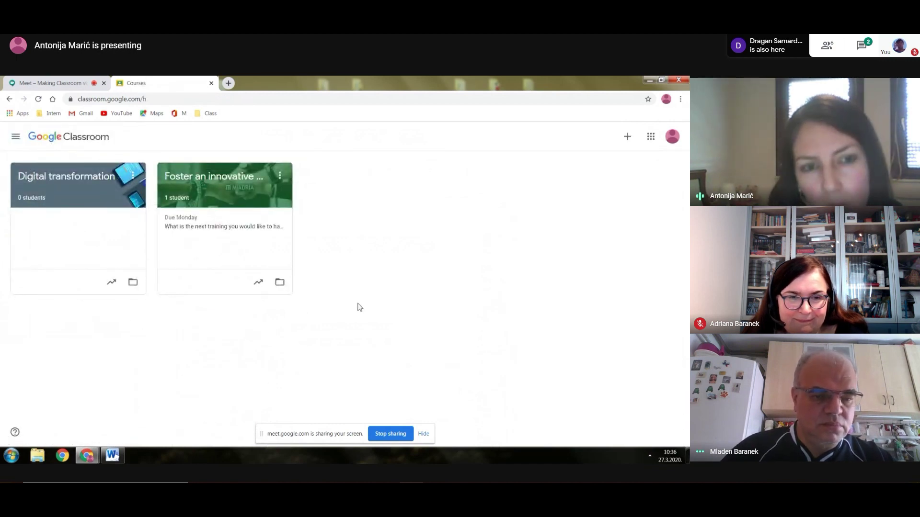
pyautogui.click(223, 188)
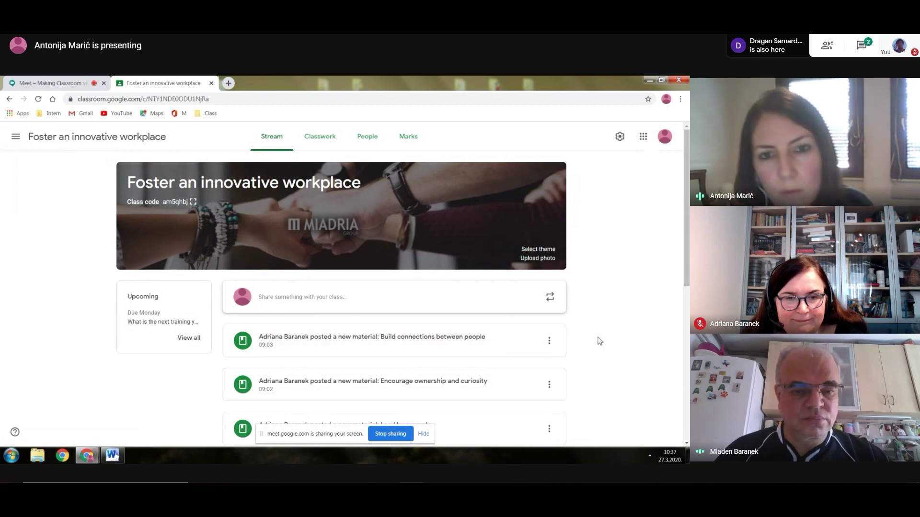
pyautogui.scroll(-2, 597, 338)
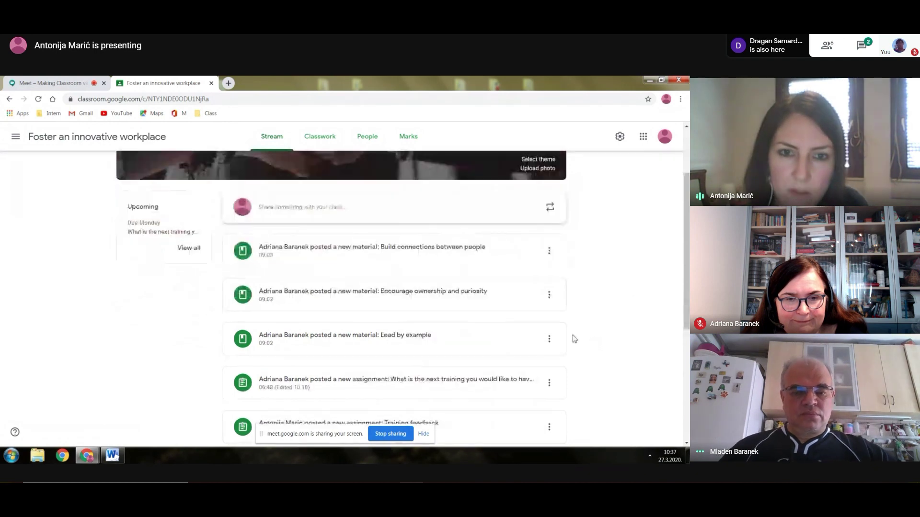
pyautogui.scroll(-1, 520, 334)
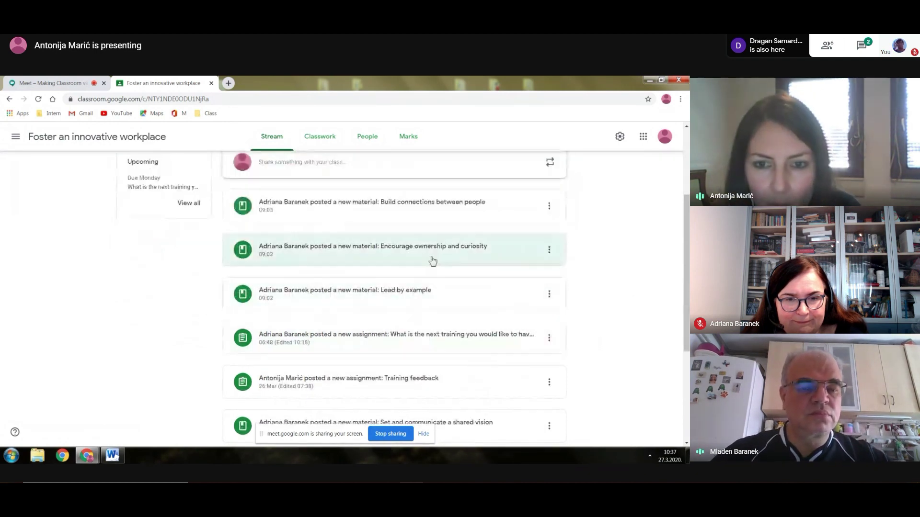
# Open the class's Classwork page and look through its Tools, Materials and Training topics
pyautogui.scroll(-3, 415, 326)
pyautogui.scroll(3, 472, 351)
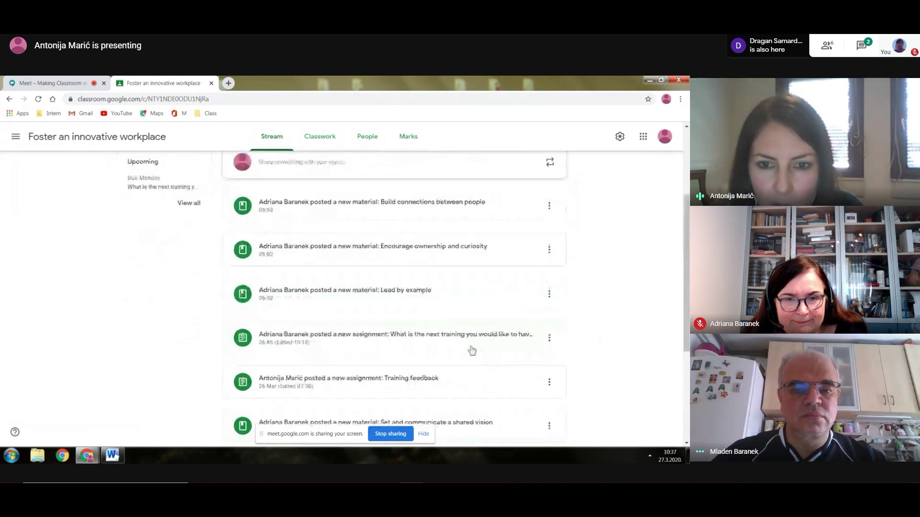
pyautogui.scroll(3, 472, 350)
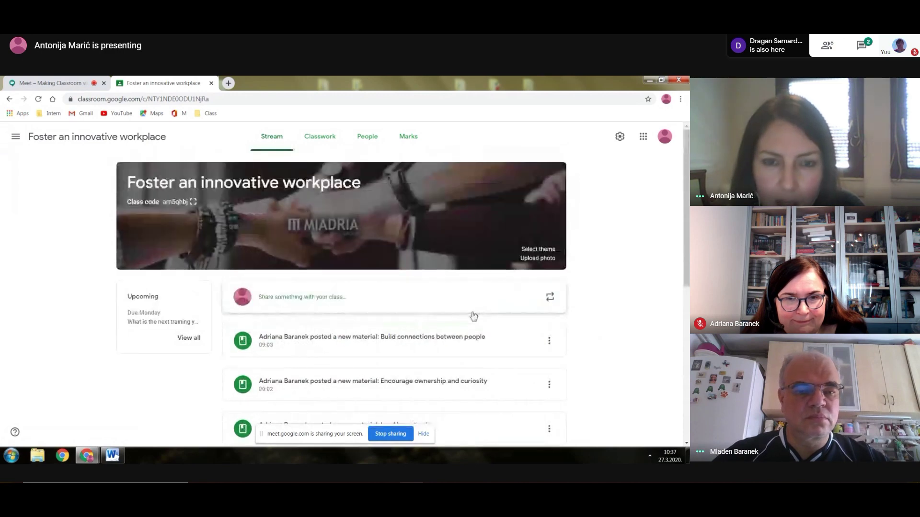
pyautogui.click(328, 141)
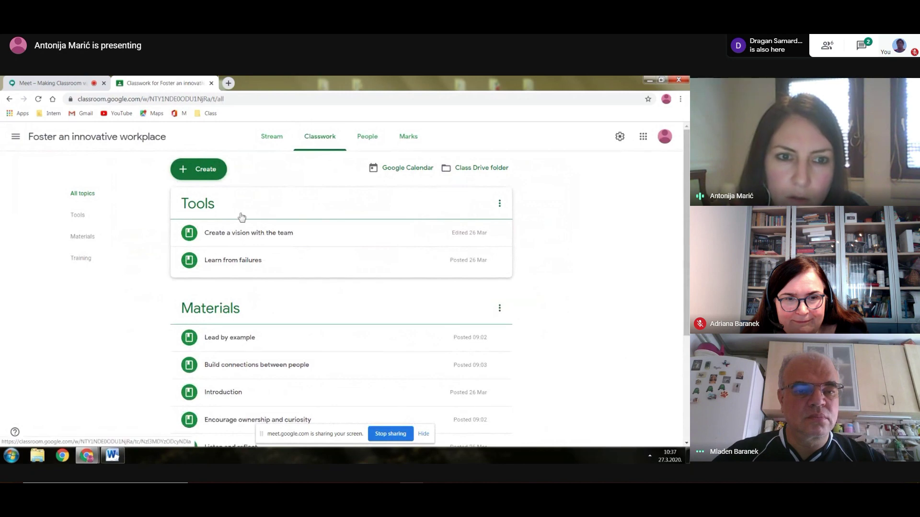
pyautogui.scroll(-2, 254, 219)
pyautogui.scroll(-2, 246, 377)
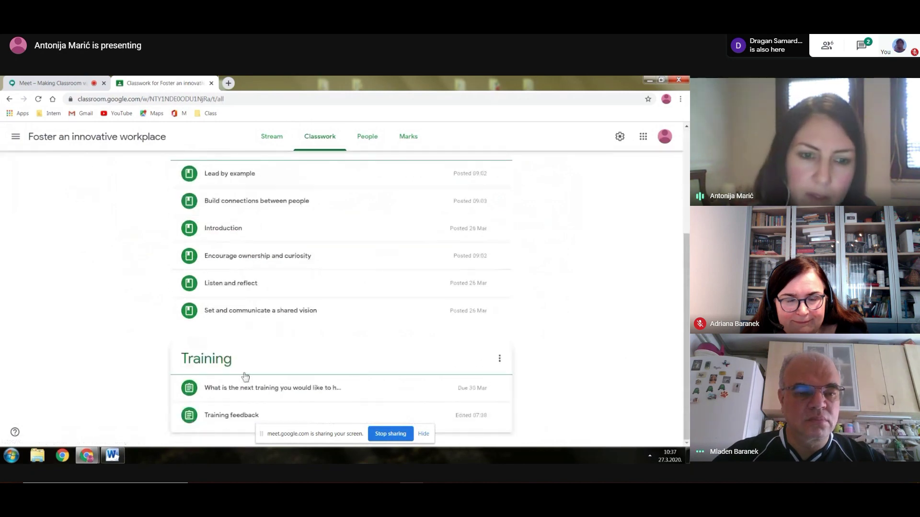
pyautogui.scroll(3, 577, 297)
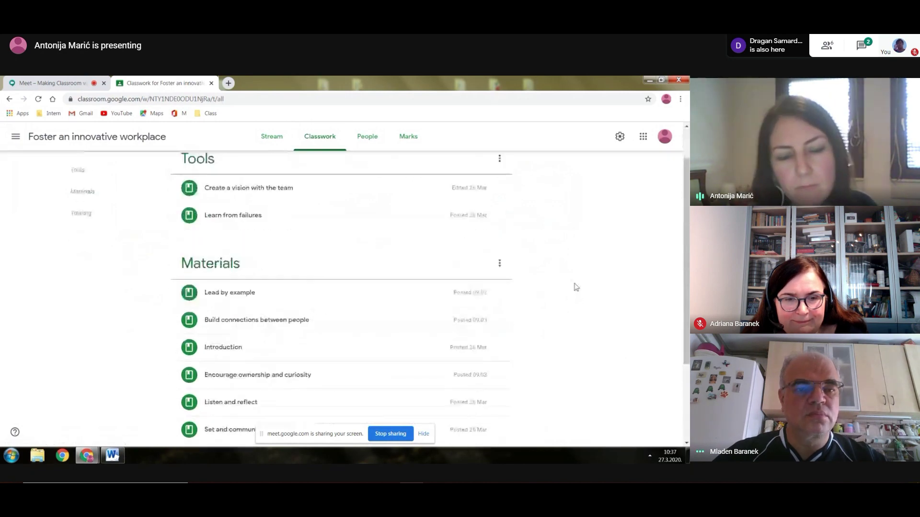
pyautogui.scroll(-2, 425, 228)
pyautogui.scroll(2, 389, 217)
pyautogui.scroll(-1, 307, 291)
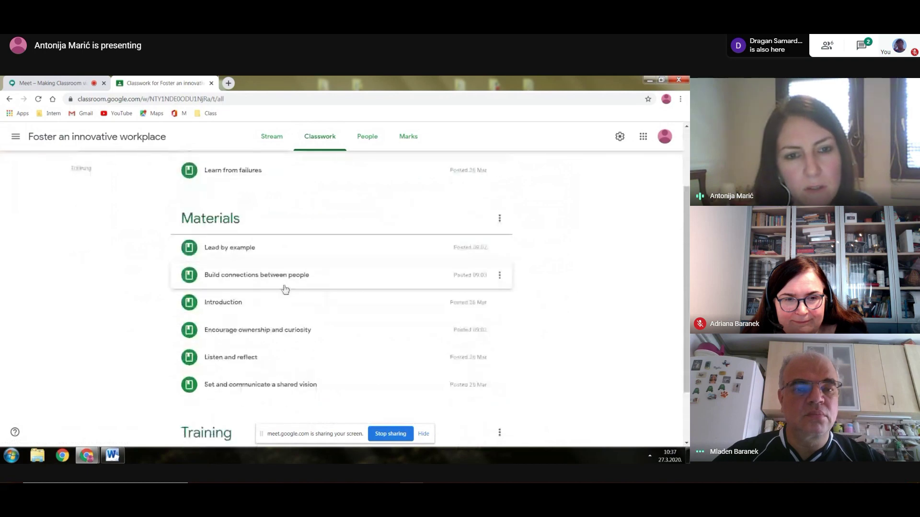
# Expand the Lead by example material, read through its text and collapse it
pyautogui.click(267, 254)
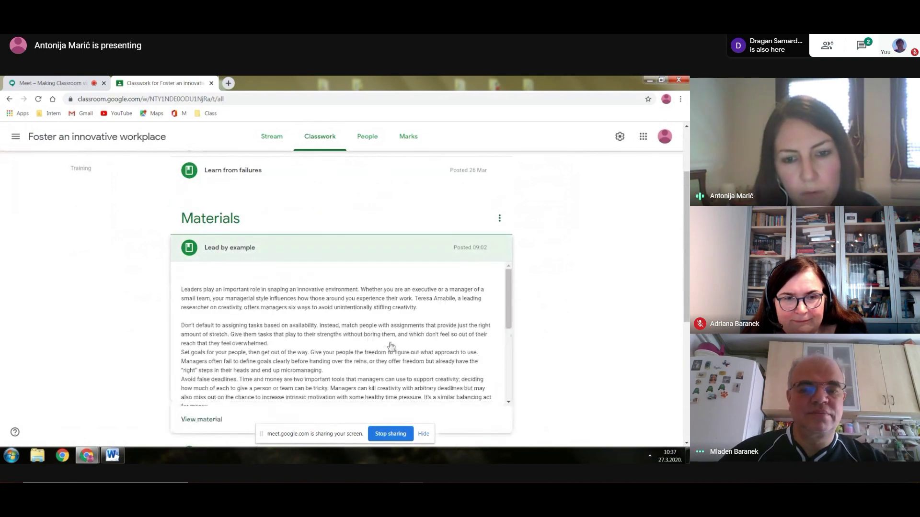
pyautogui.scroll(-5, 472, 313)
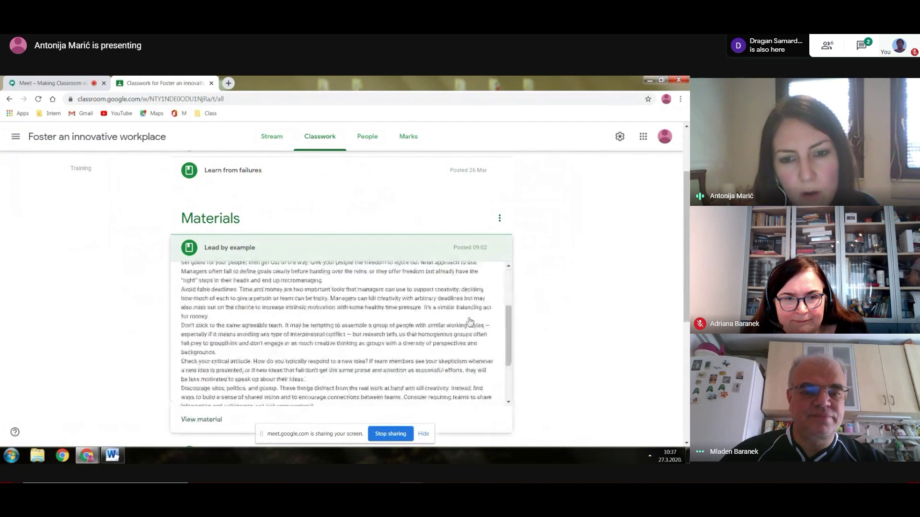
pyautogui.click(313, 249)
# View the Build connections between people material with its attached links and the Introduction material, collapsing each one
pyautogui.scroll(-1, 335, 269)
pyautogui.click(267, 236)
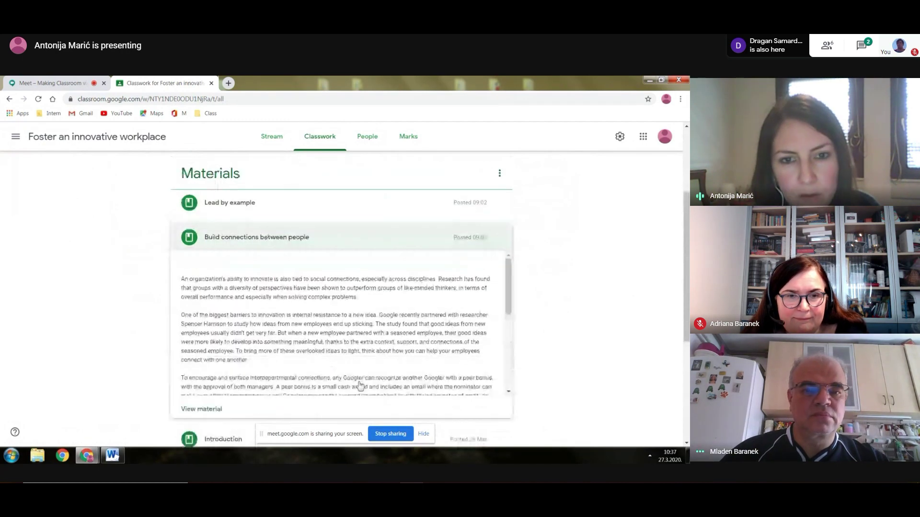
pyautogui.scroll(-5, 361, 386)
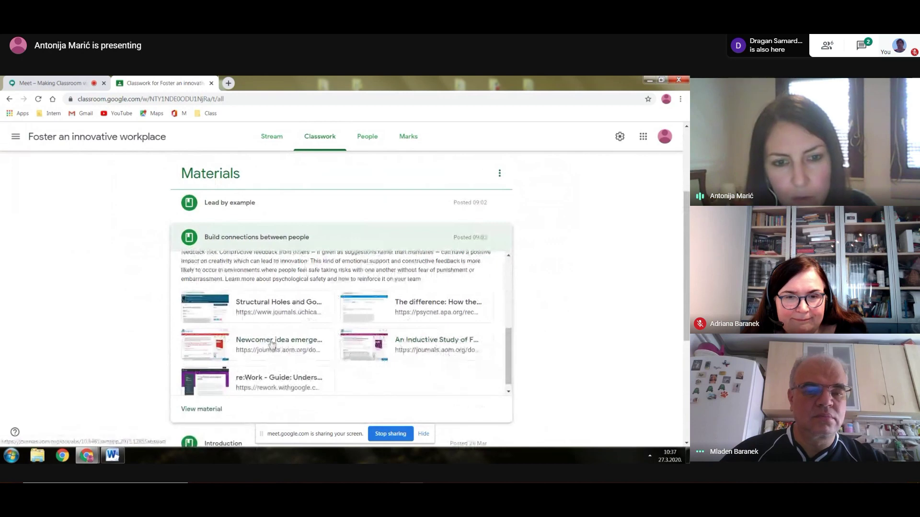
pyautogui.click(366, 238)
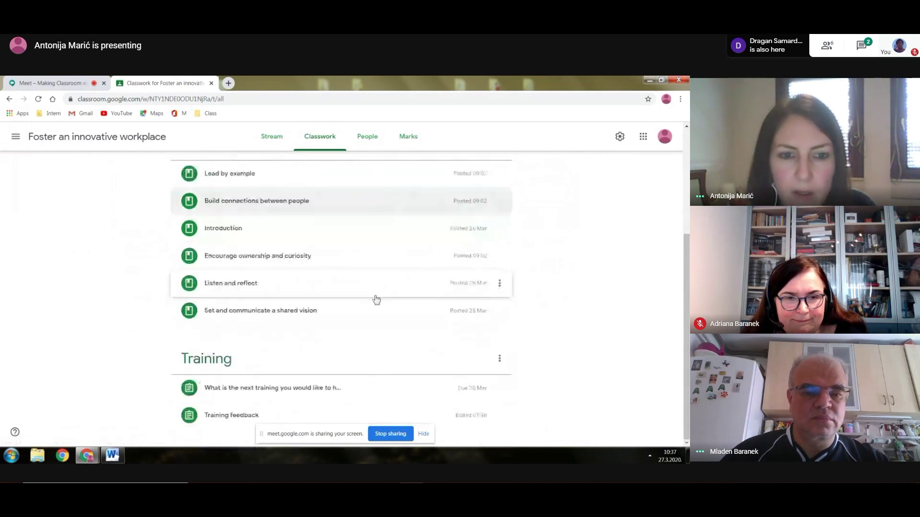
pyautogui.click(269, 234)
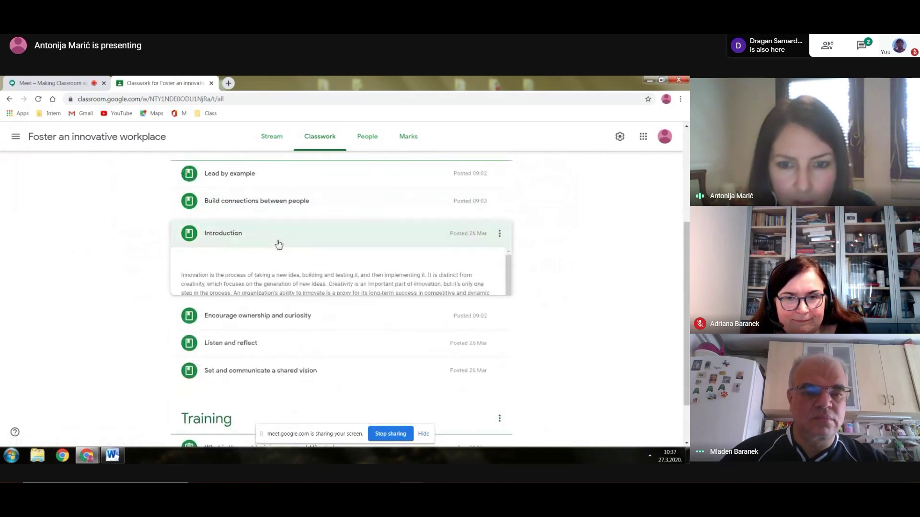
pyautogui.click(311, 240)
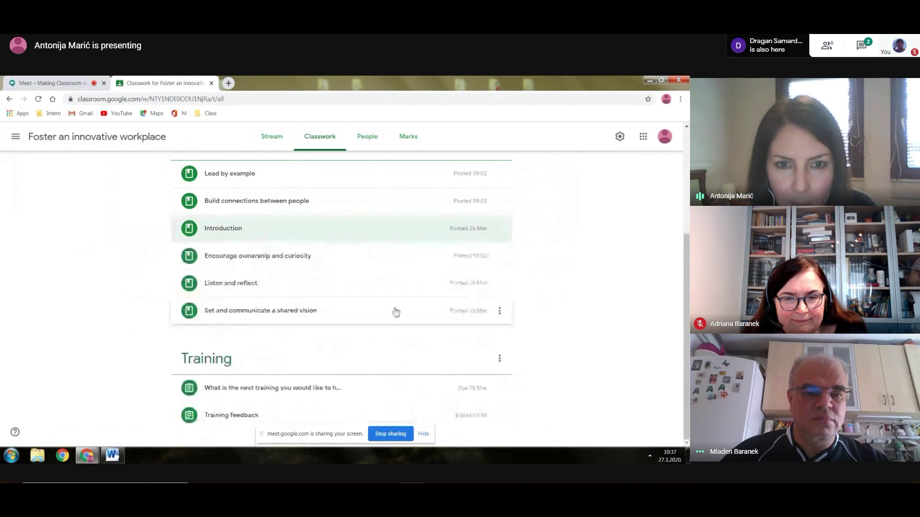
# Expand the Create a vision with the team material under Tools, view its attachments and collapse it
pyautogui.scroll(5, 396, 312)
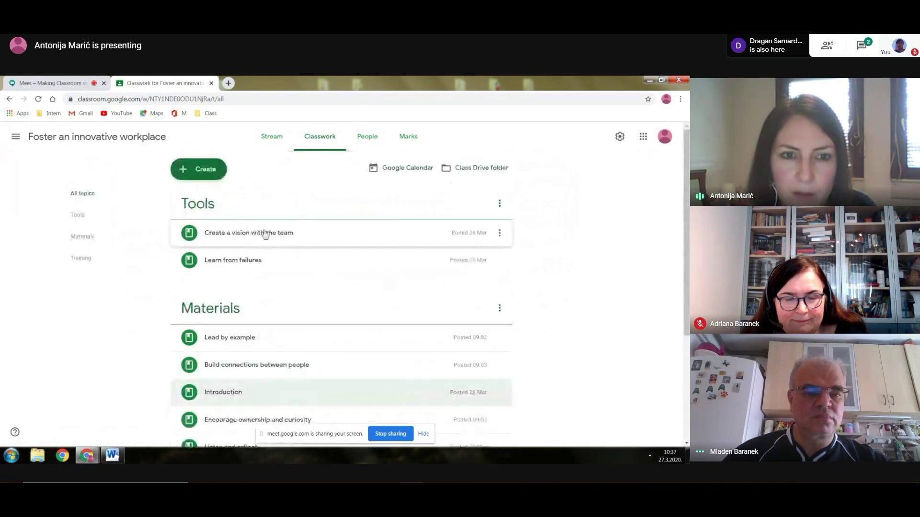
pyautogui.click(241, 234)
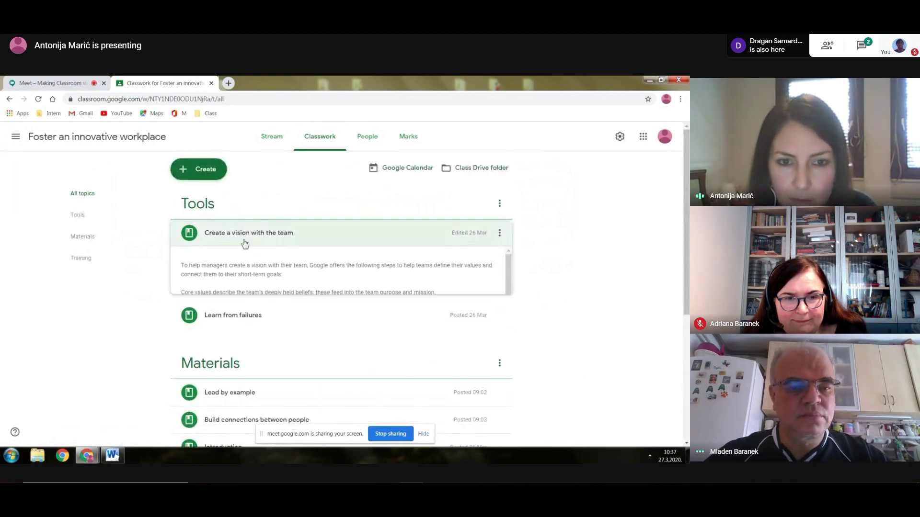
pyautogui.scroll(-5, 357, 297)
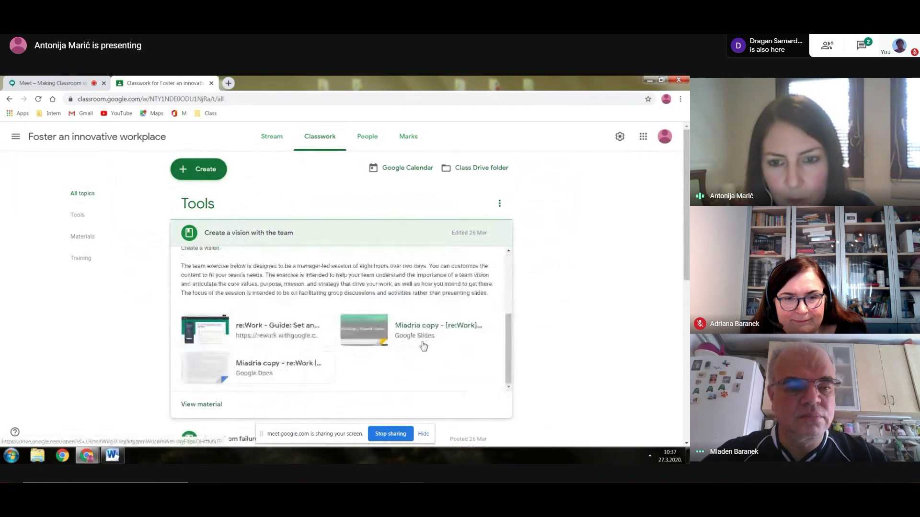
pyautogui.click(300, 239)
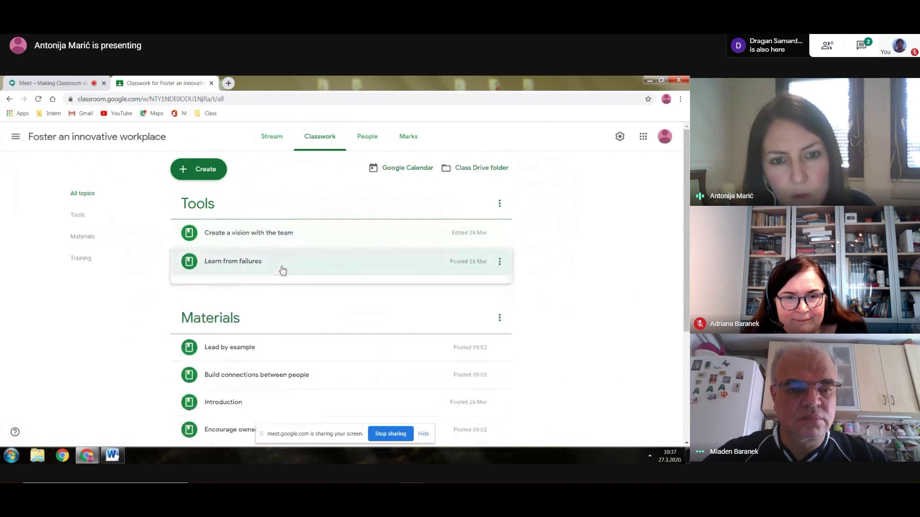
# View the Learn from failures material and its attached Copy of [re:Work] Premortem Guide document, closing both when done
pyautogui.click(282, 268)
pyautogui.scroll(-3, 306, 343)
pyautogui.scroll(-1, 306, 342)
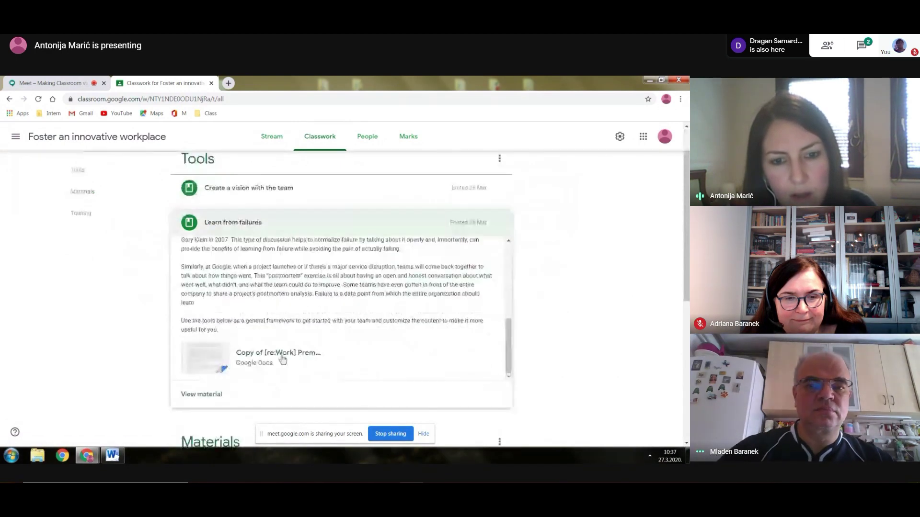
pyautogui.click(282, 354)
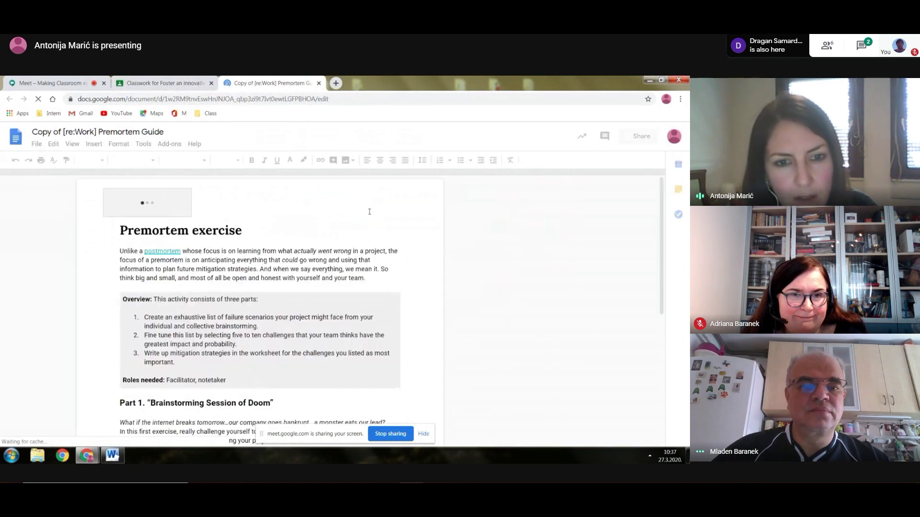
pyautogui.scroll(-2, 369, 211)
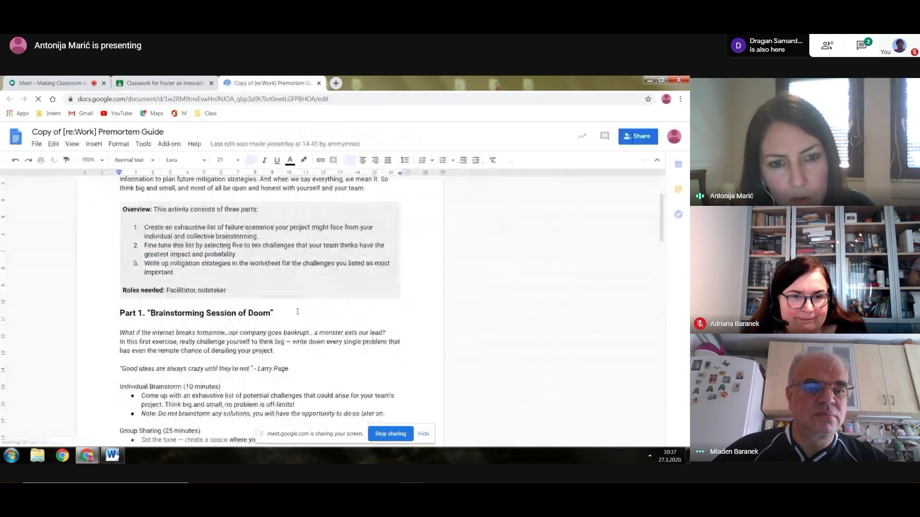
pyautogui.scroll(-4, 298, 311)
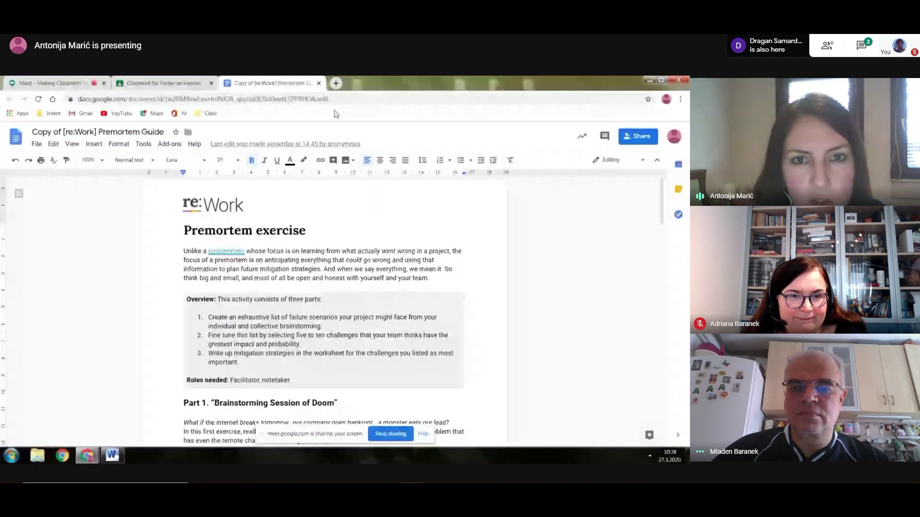
pyautogui.hotkey('ctrl', 'w')
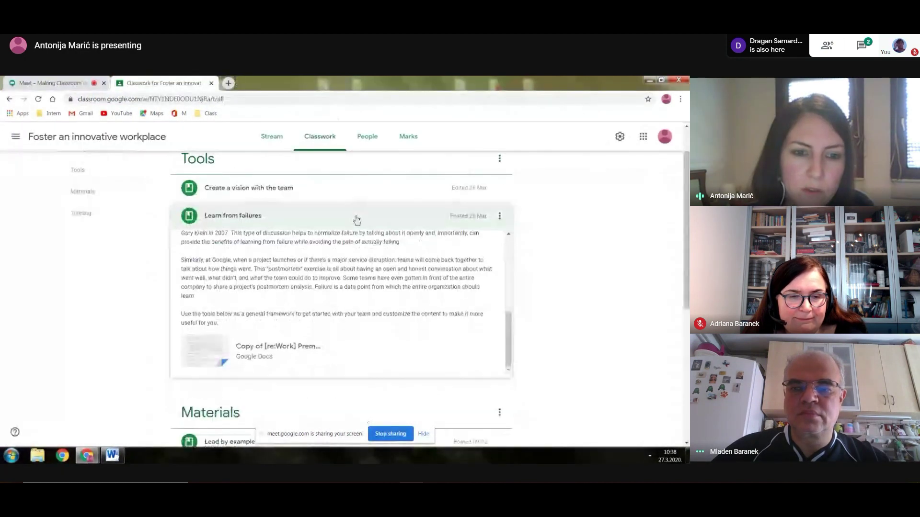
pyautogui.click(356, 220)
# Expand the Training assignment about the next desired training, examine its instructions and attachment, and collapse it
pyautogui.scroll(-3, 544, 298)
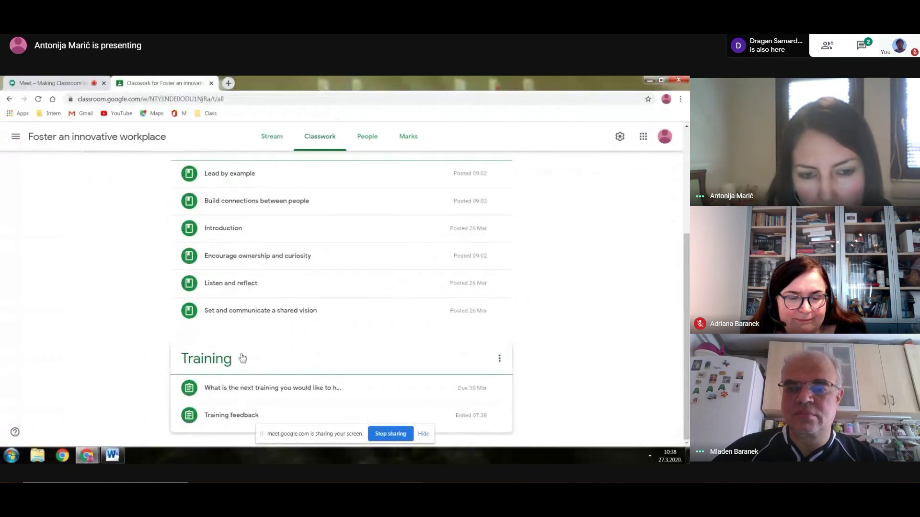
pyautogui.click(247, 392)
pyautogui.scroll(-3, 546, 318)
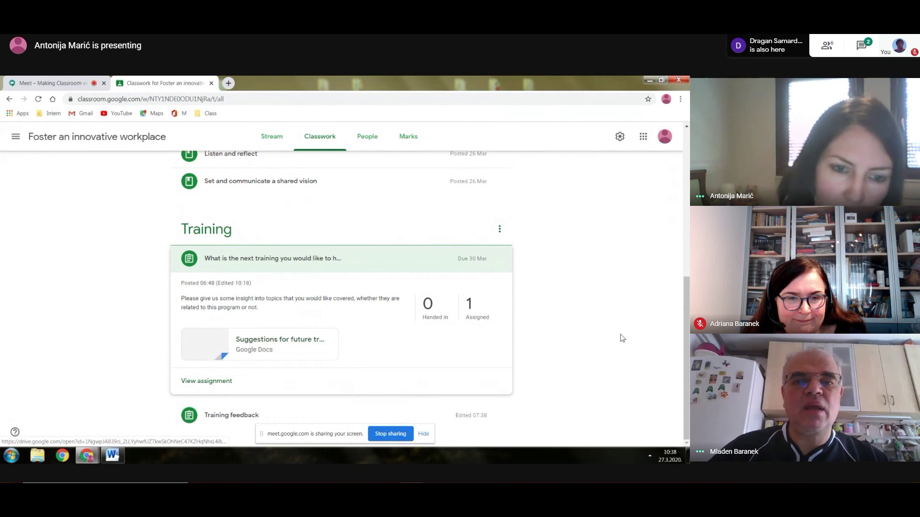
pyautogui.click(382, 267)
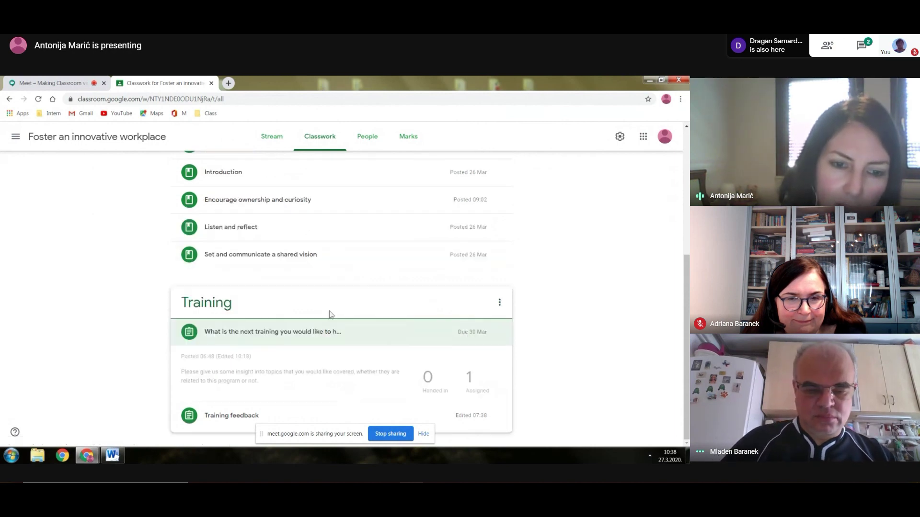
# Open the Training feedback quiz form attached to the Training feedback assignment and look through its questions
pyautogui.click(226, 417)
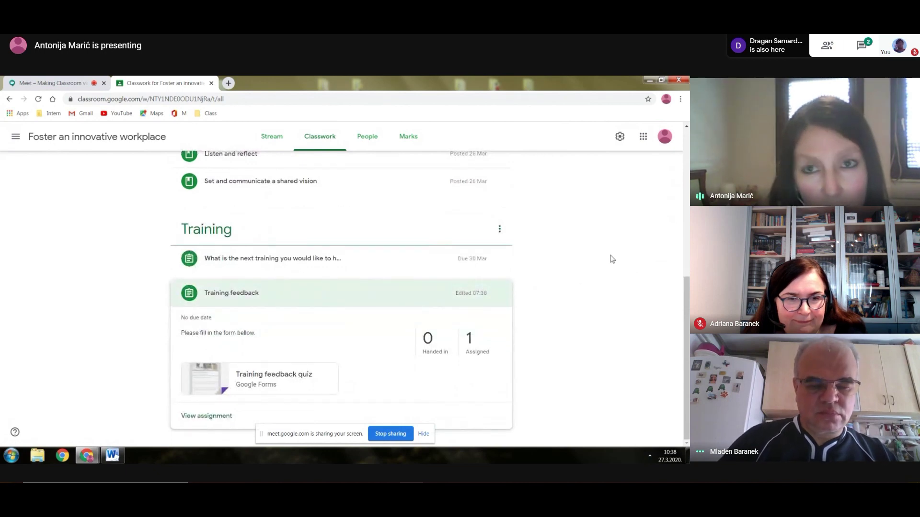
pyautogui.click(274, 375)
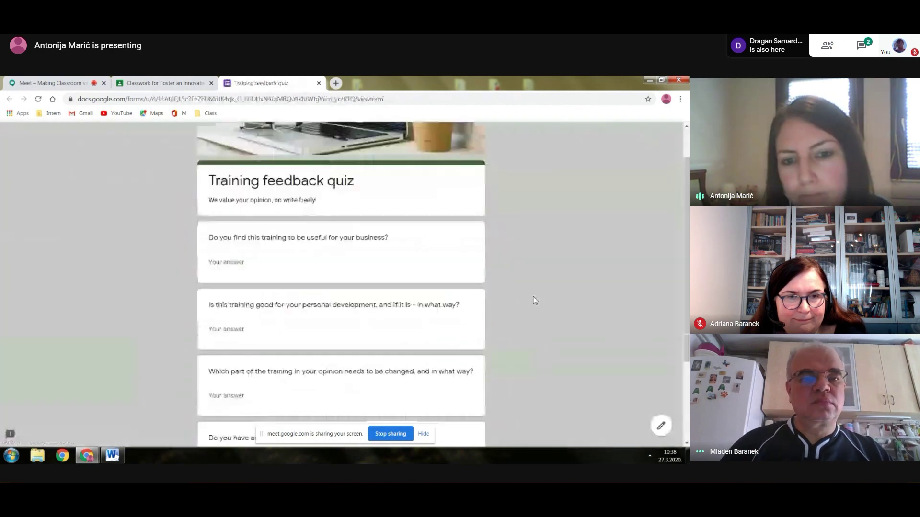
pyautogui.scroll(-3, 535, 301)
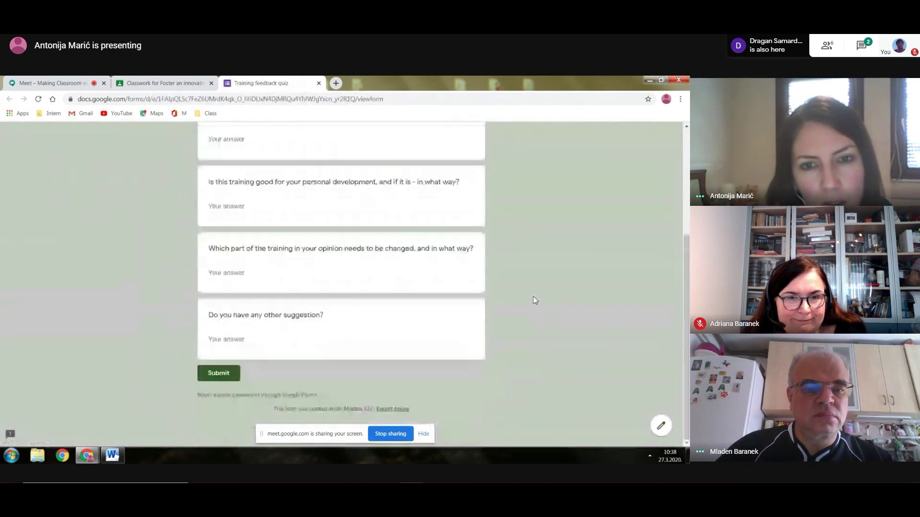
pyautogui.scroll(3, 535, 300)
pyautogui.scroll(-2, 535, 300)
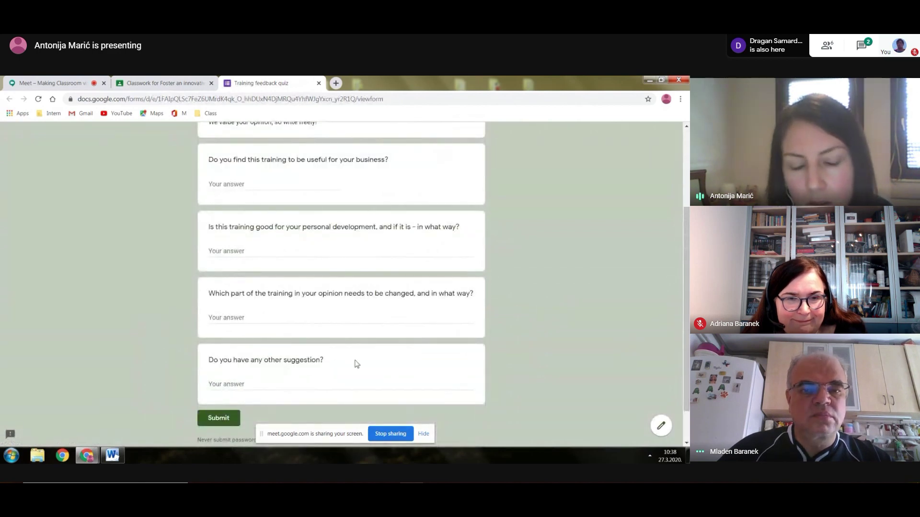
pyautogui.scroll(1, 474, 351)
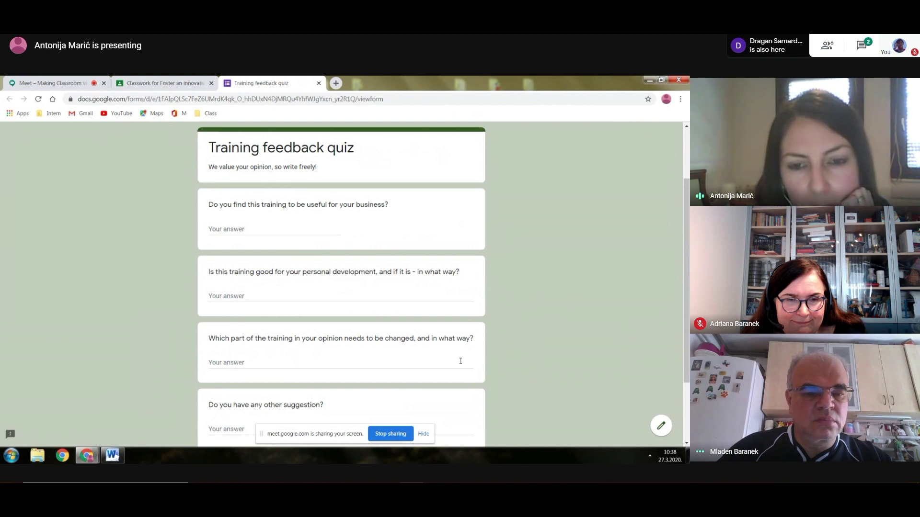
# Return to the Foster an innovative workplace class and review its People, Stream and Classwork pages
pyautogui.click(131, 80)
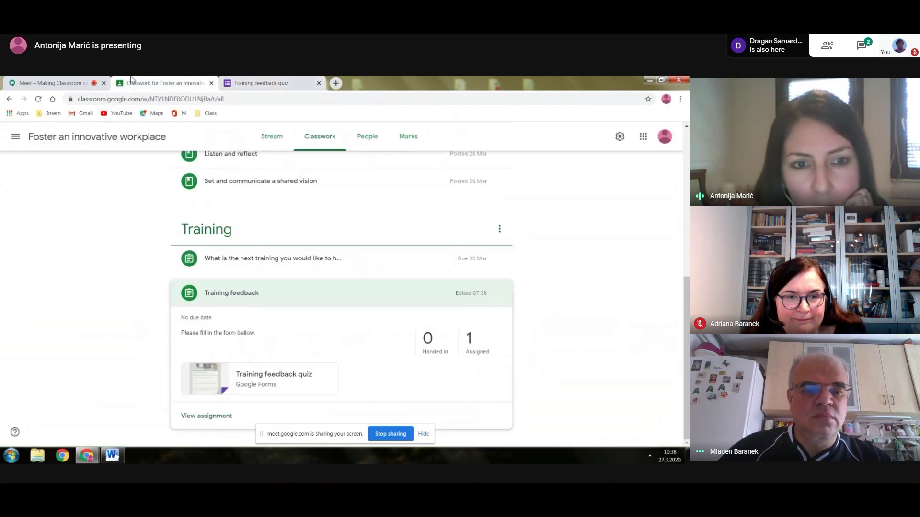
pyautogui.click(367, 137)
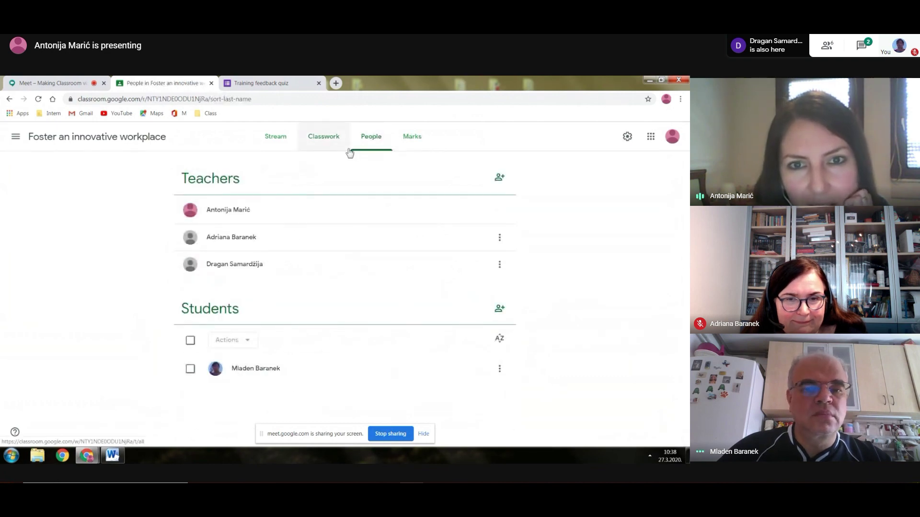
pyautogui.click(276, 148)
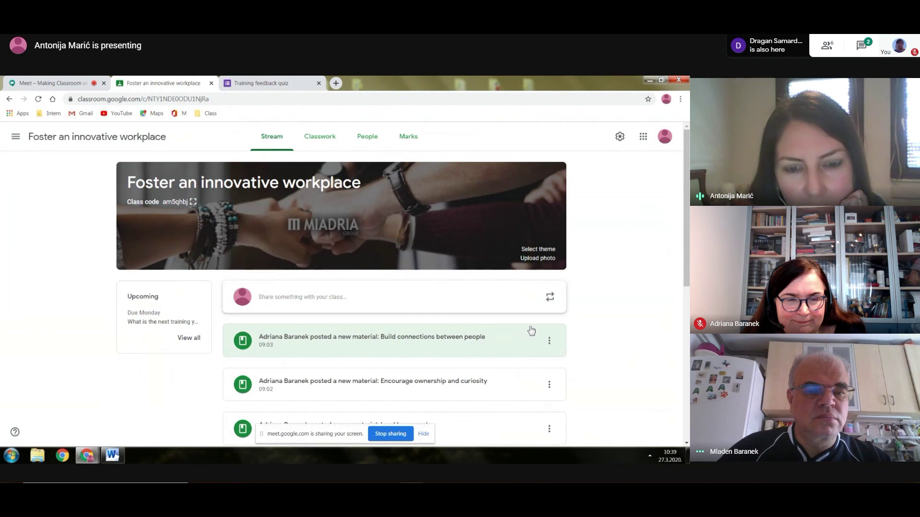
pyautogui.click(322, 137)
pyautogui.scroll(2, 526, 305)
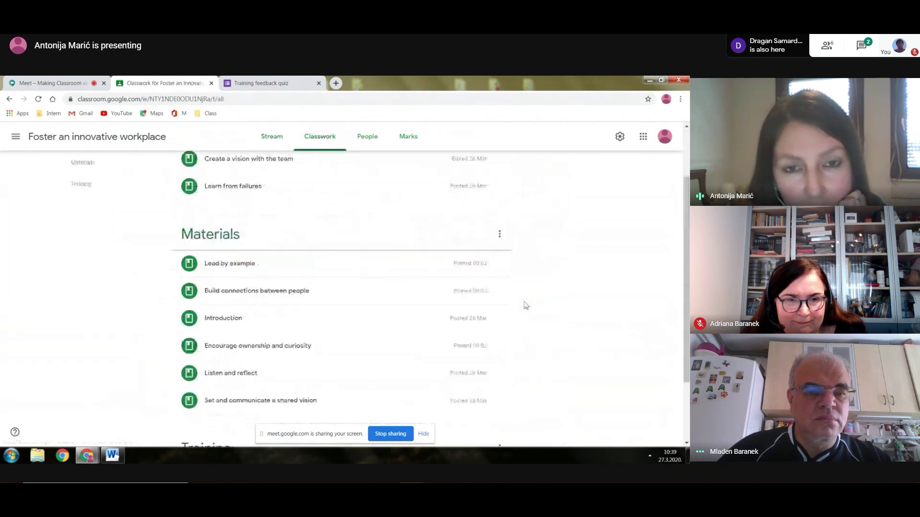
pyautogui.scroll(2, 525, 306)
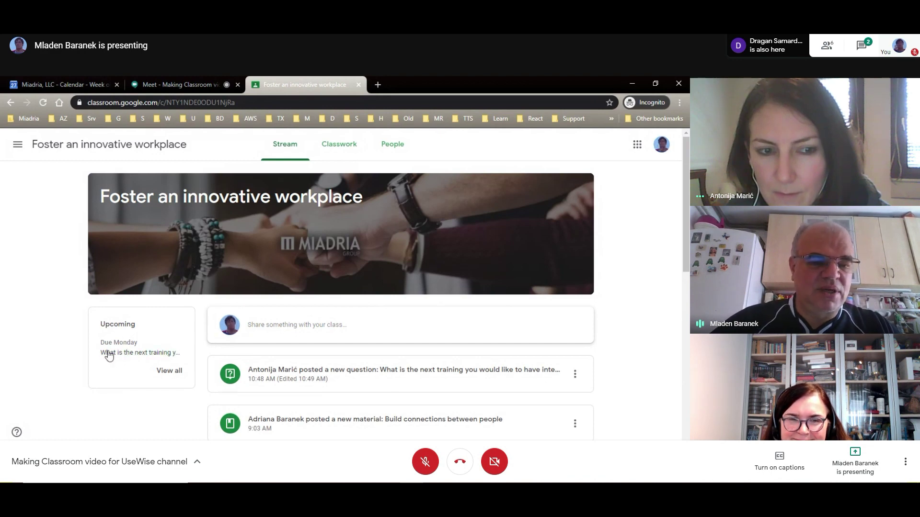
# Answer the upcoming question about the next training with "We can have a training for database design..." and turn it in
pyautogui.click(136, 353)
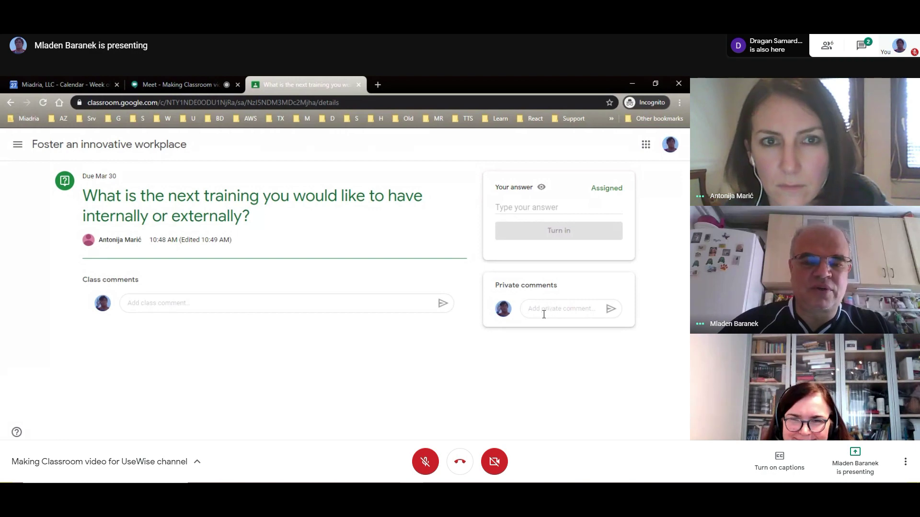
pyautogui.click(505, 210)
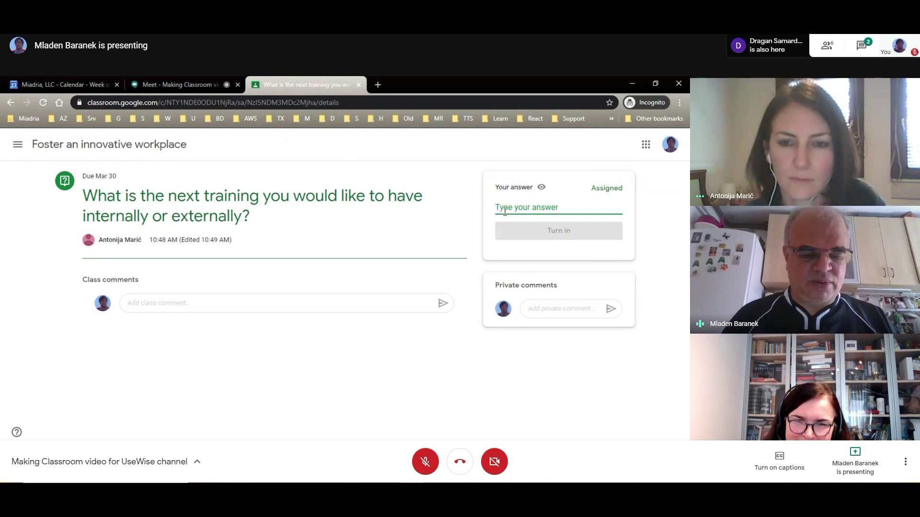
pyautogui.write('We can hav')
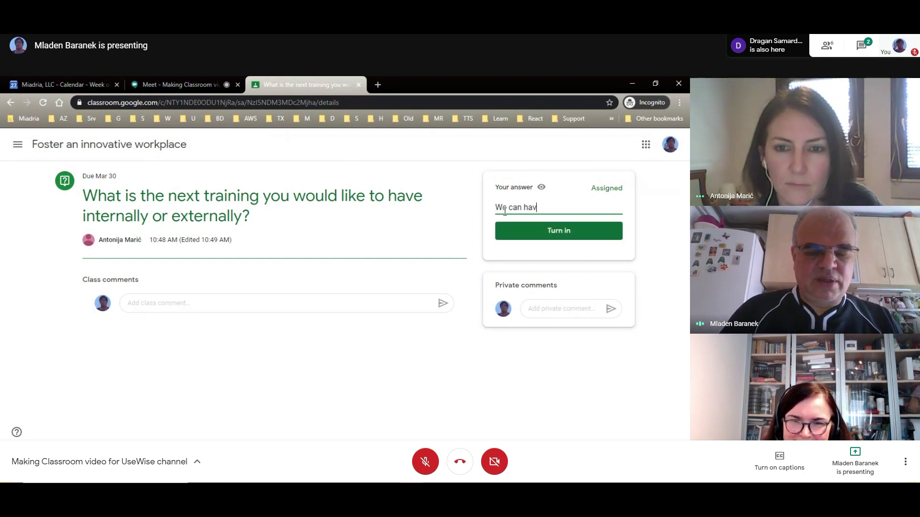
pyautogui.write('e a')
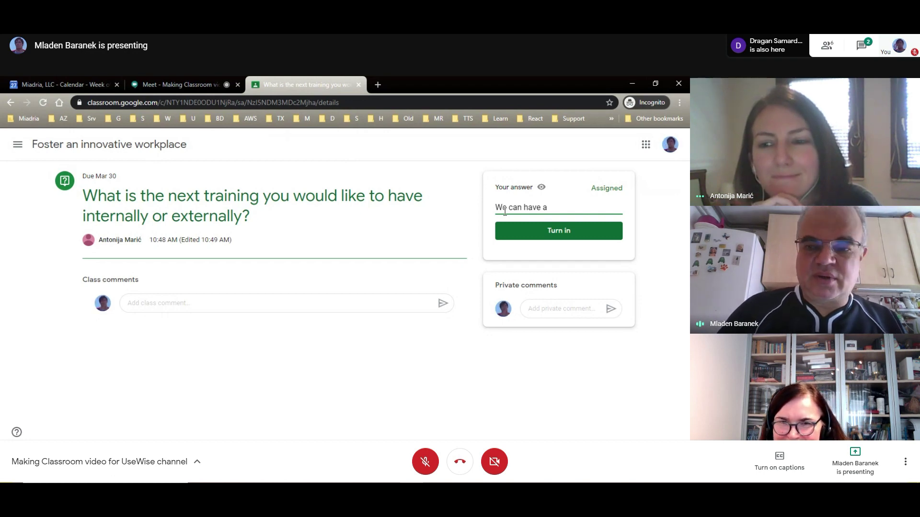
pyautogui.write('tra')
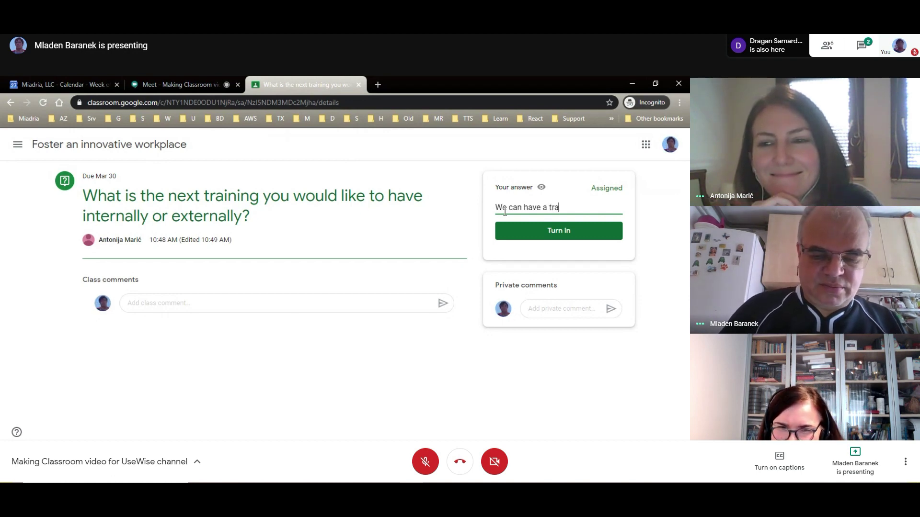
pyautogui.write('ining for')
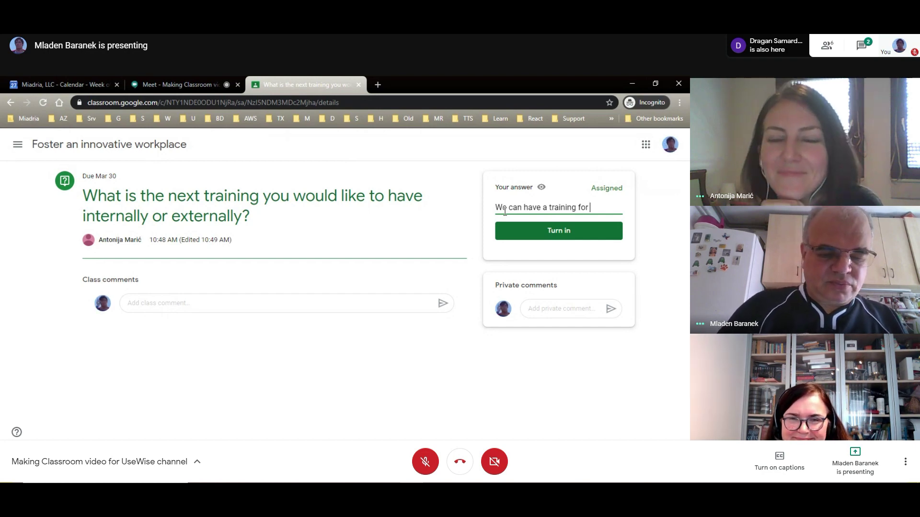
pyautogui.write('database ')
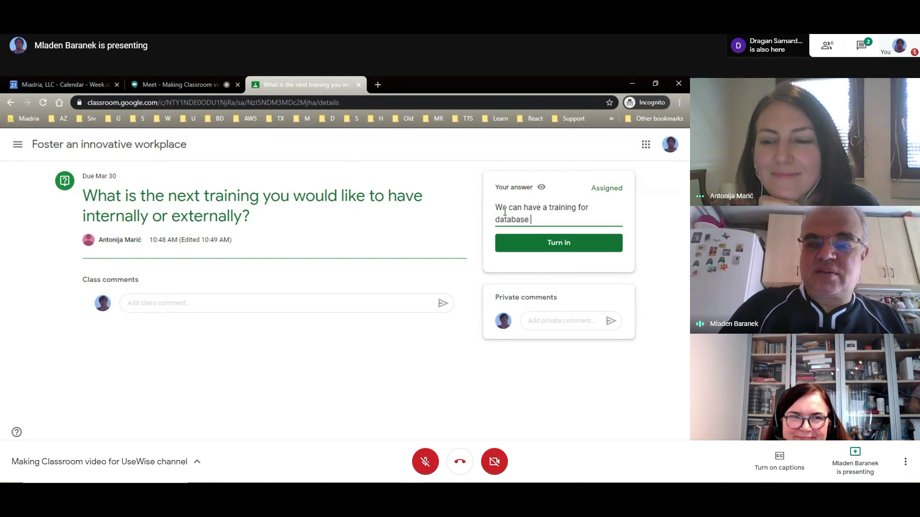
pyautogui.write('de')
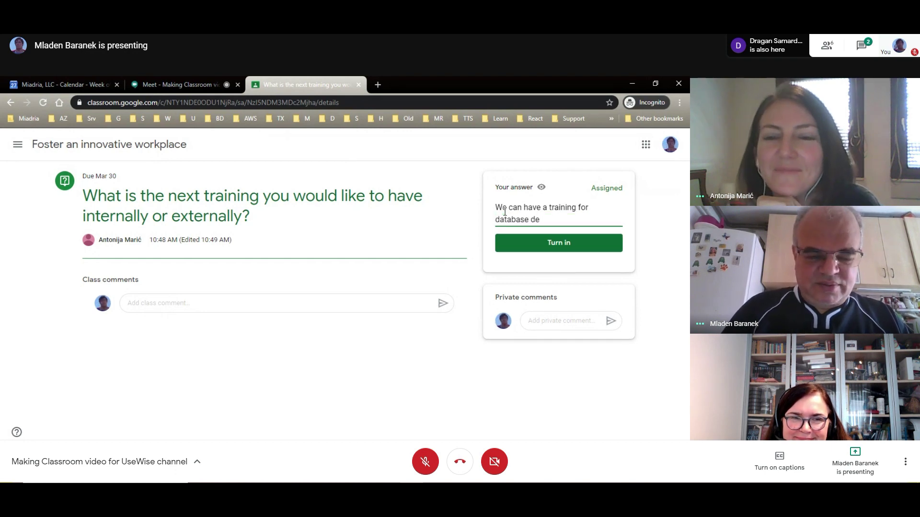
pyautogui.write('sign')
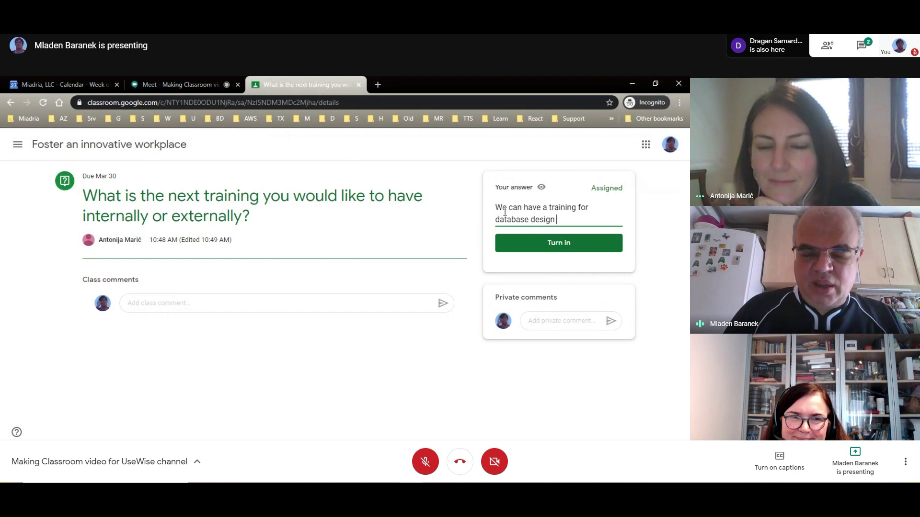
pyautogui.write('.')
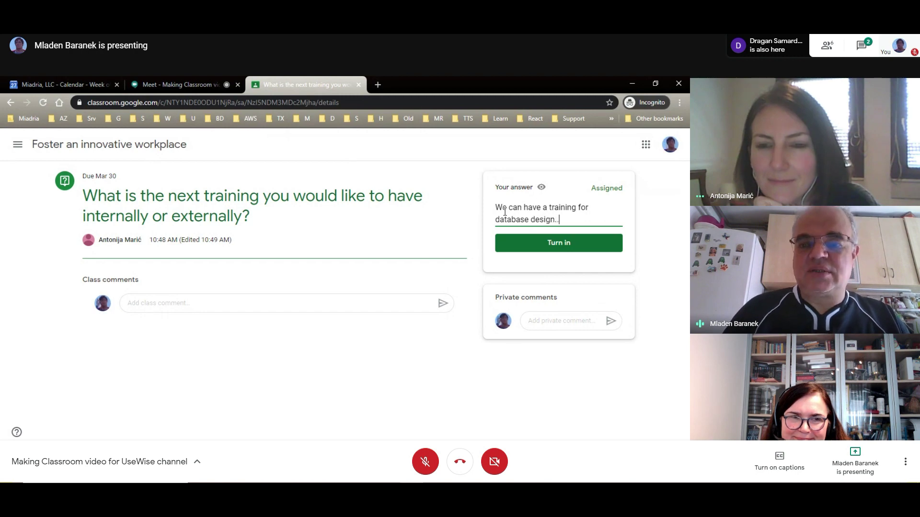
pyautogui.write('..')
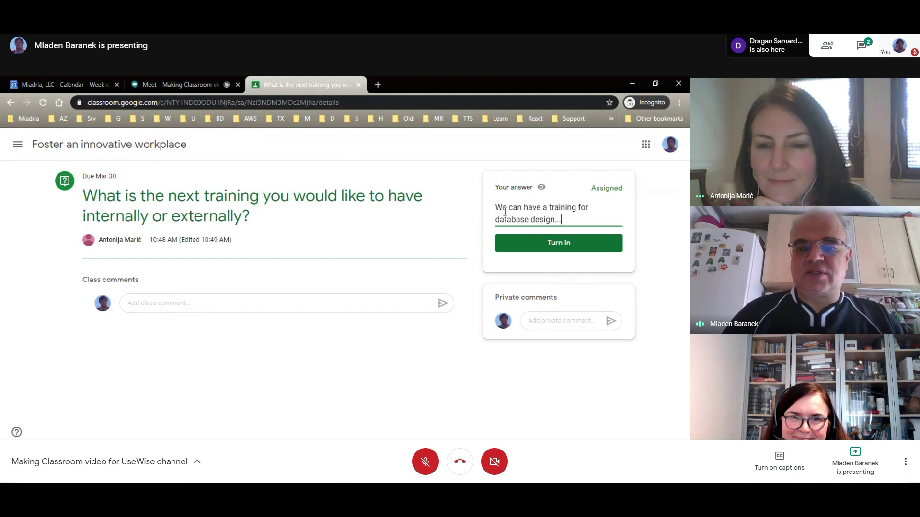
pyautogui.click(558, 242)
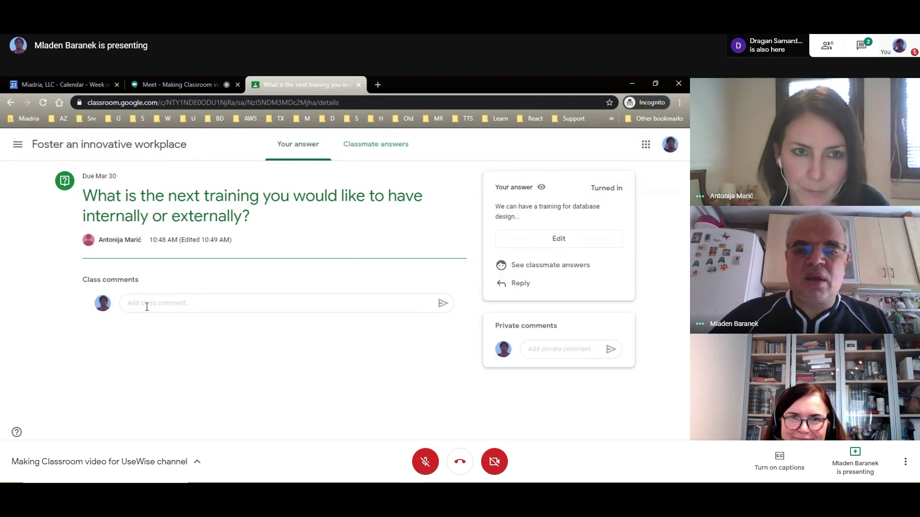
# Post the class comment "I suggested database design training as next topic in our classroom where we can explore NoSQL databases" on the question
pyautogui.click(275, 306)
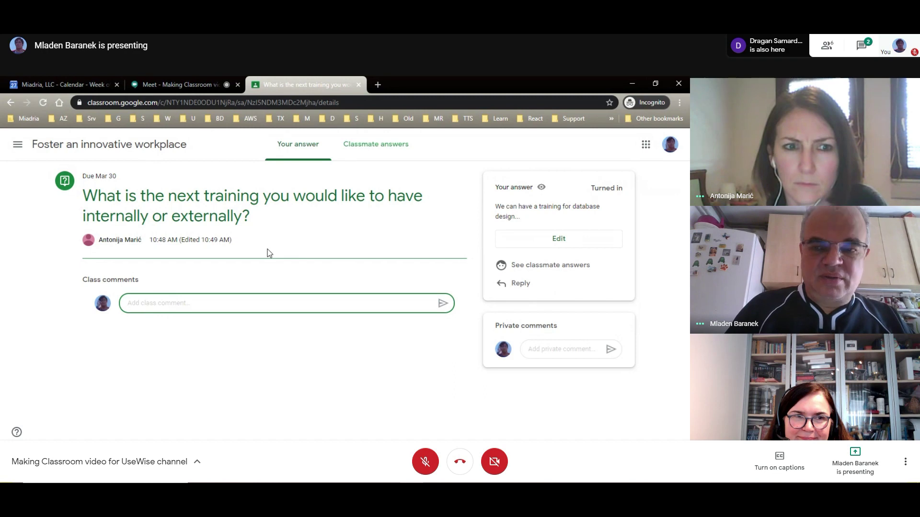
pyautogui.write('I su')
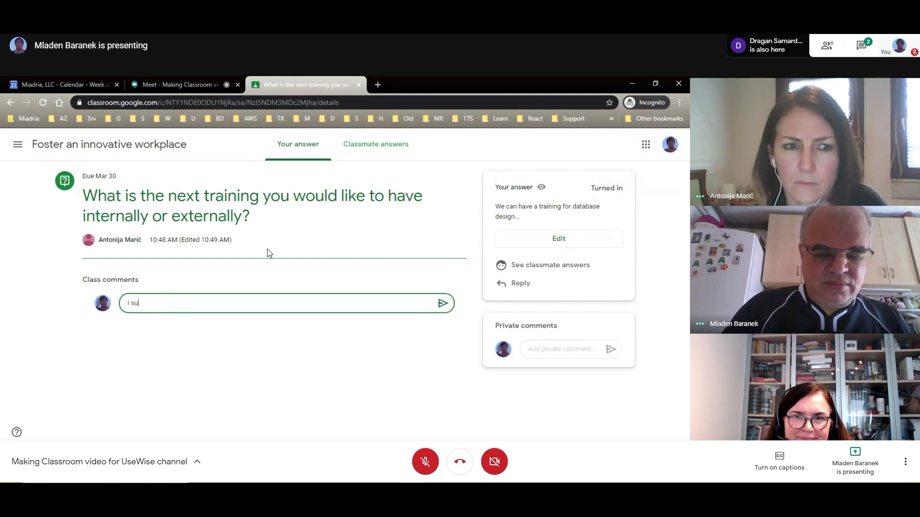
pyautogui.write('ggest')
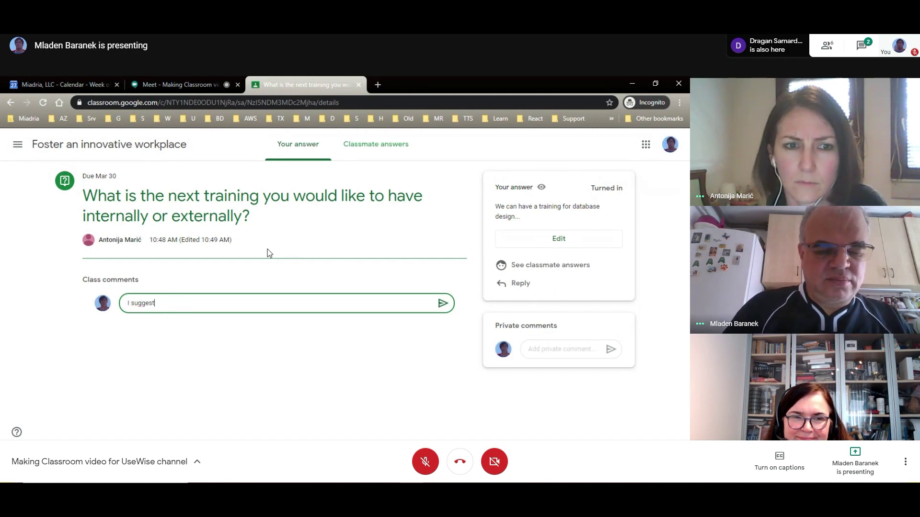
pyautogui.write('ed databas')
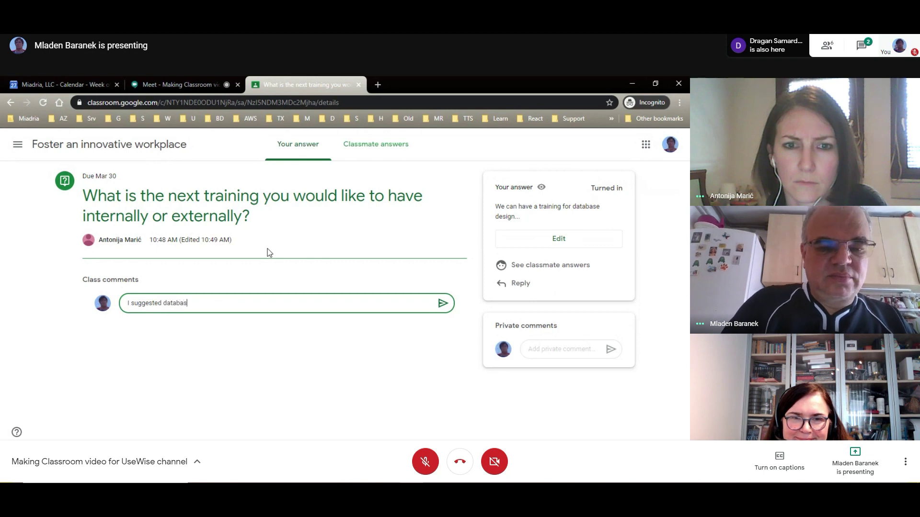
pyautogui.write('e desig')
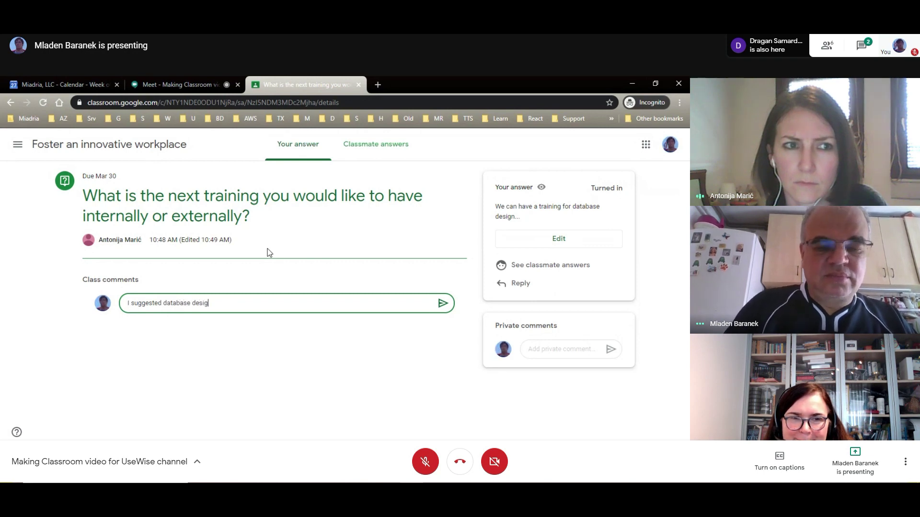
pyautogui.write('n traini')
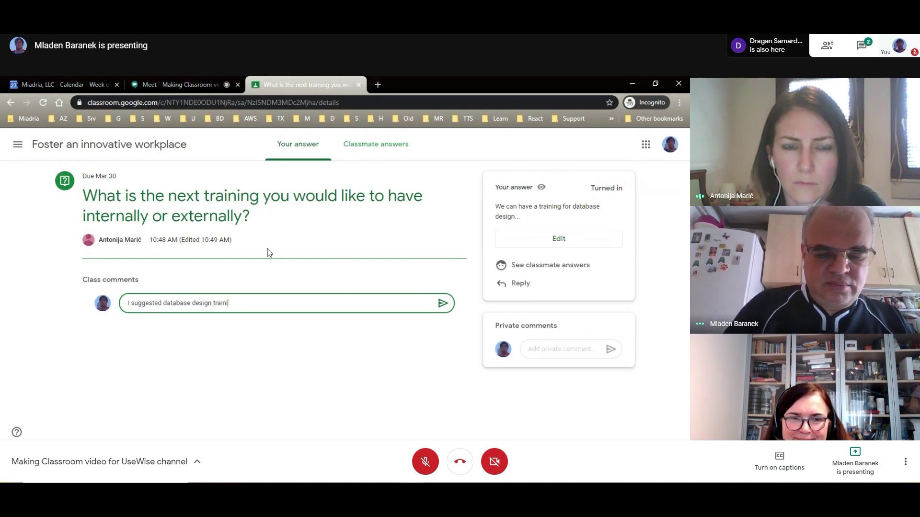
pyautogui.write('ng for our ca')
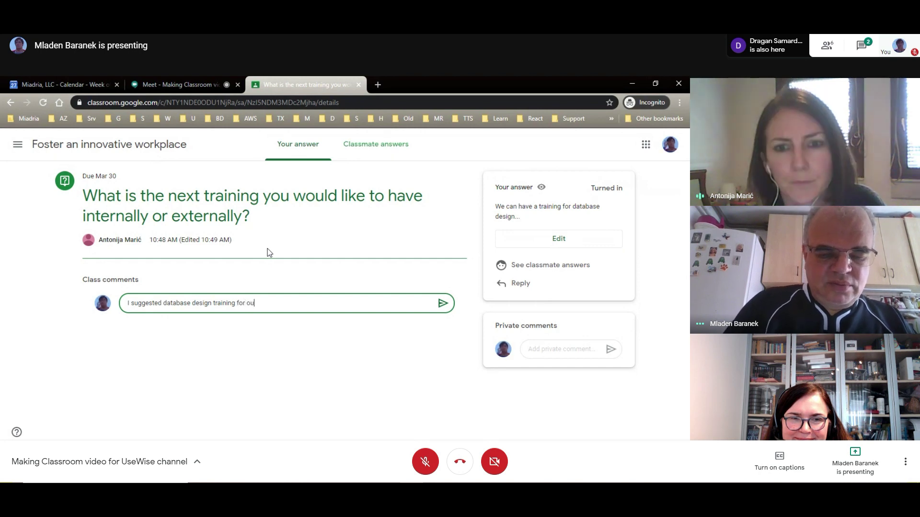
pyautogui.press('BackSpace')
pyautogui.press('BackSpace')
pyautogui.press('BackSpace')
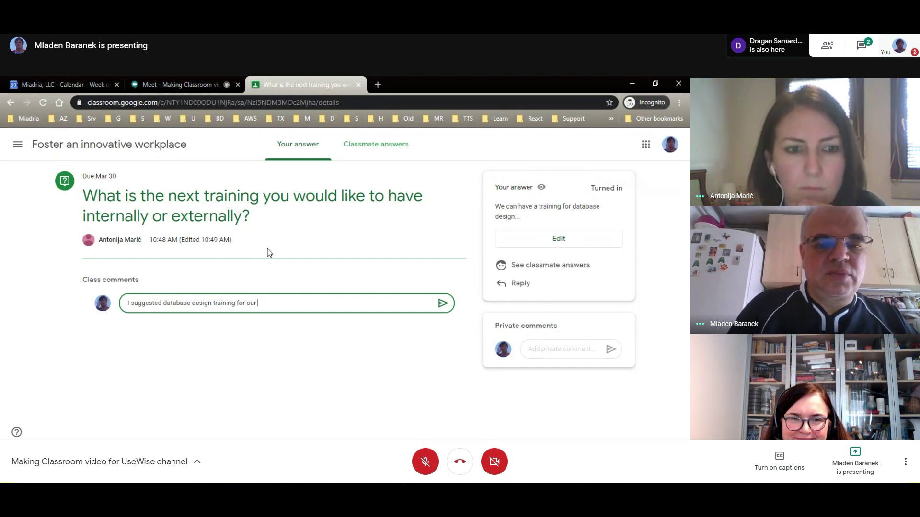
pyautogui.press('BackSpace')
pyautogui.press('BackSpace')
pyautogui.press('BackSpace')
pyautogui.press('BackSpace')
pyautogui.press('BackSpace')
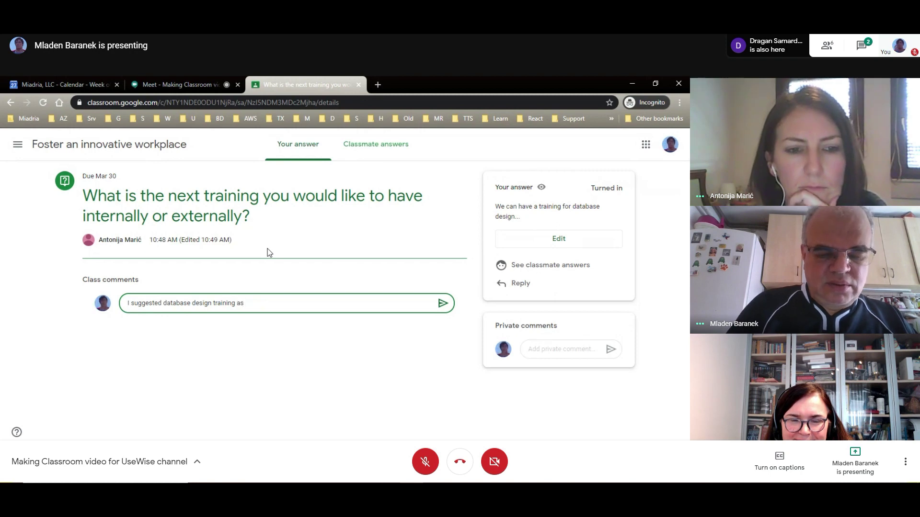
pyautogui.write('as next t')
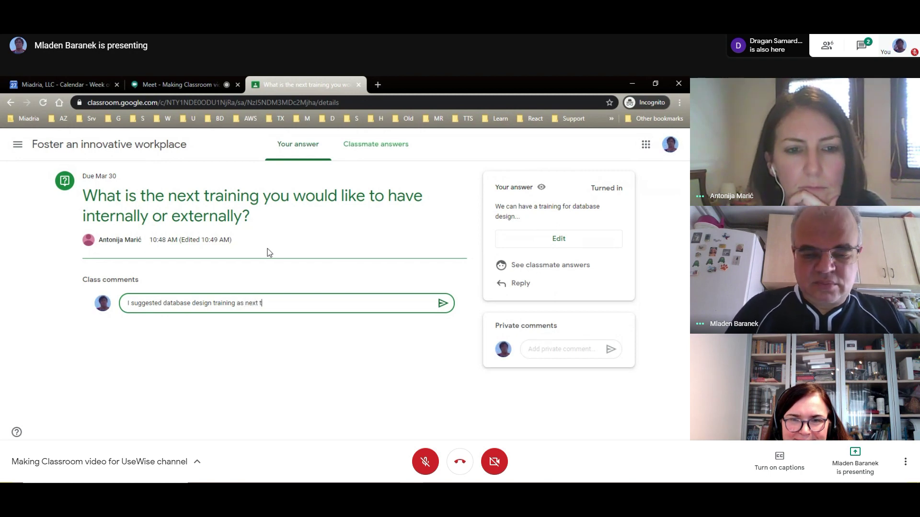
pyautogui.write('opic in')
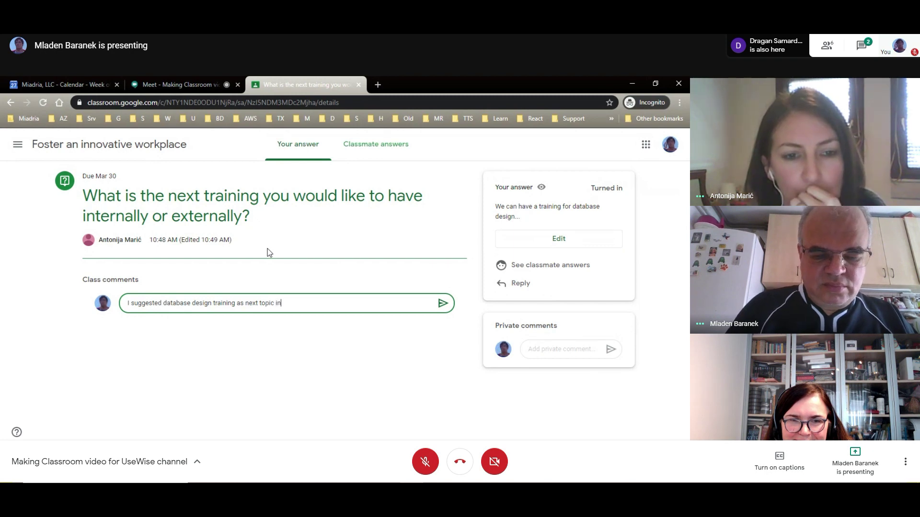
pyautogui.write(' our ')
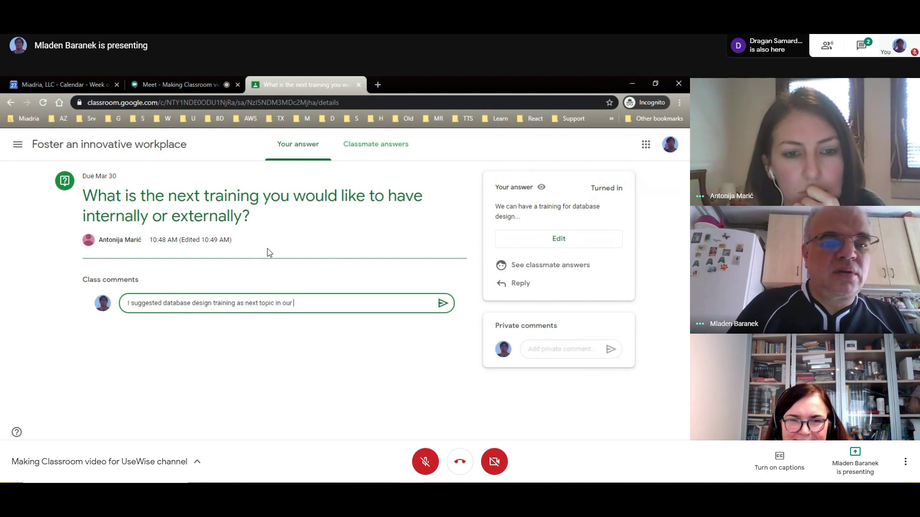
pyautogui.write('clas')
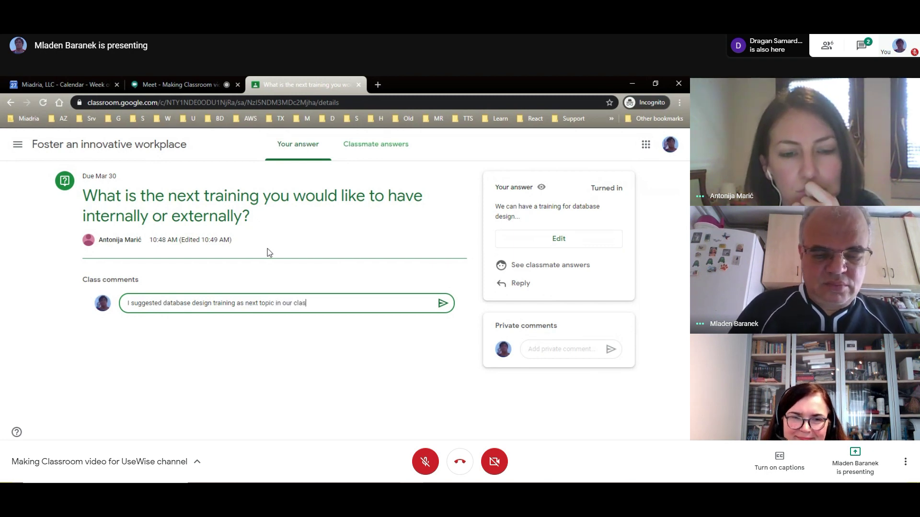
pyautogui.write('sro')
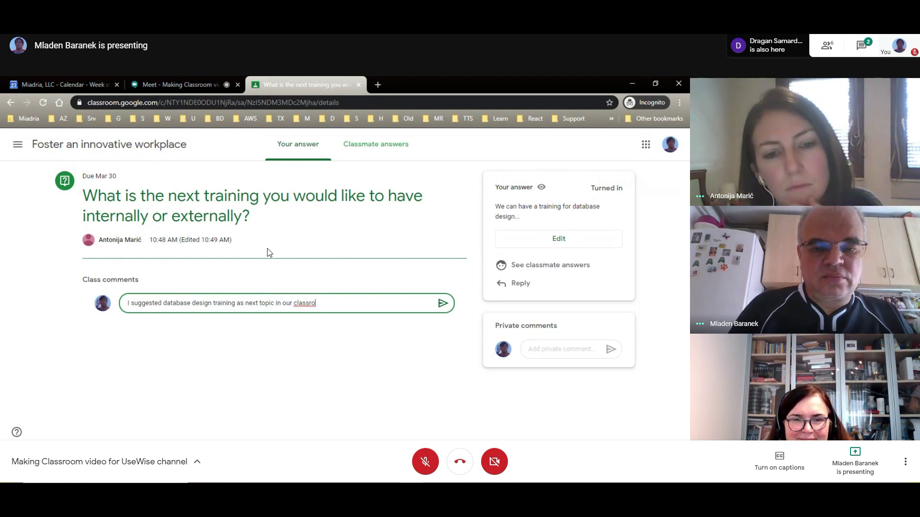
pyautogui.write('om')
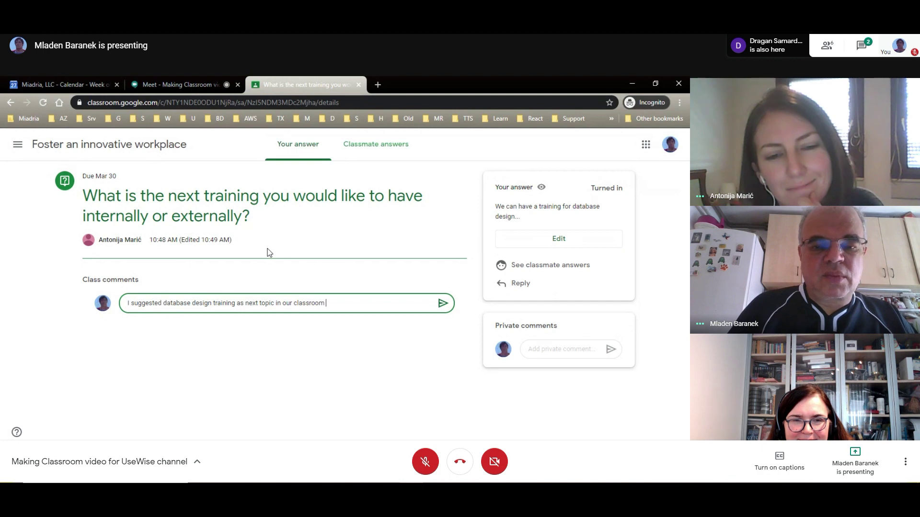
pyautogui.write(' where w')
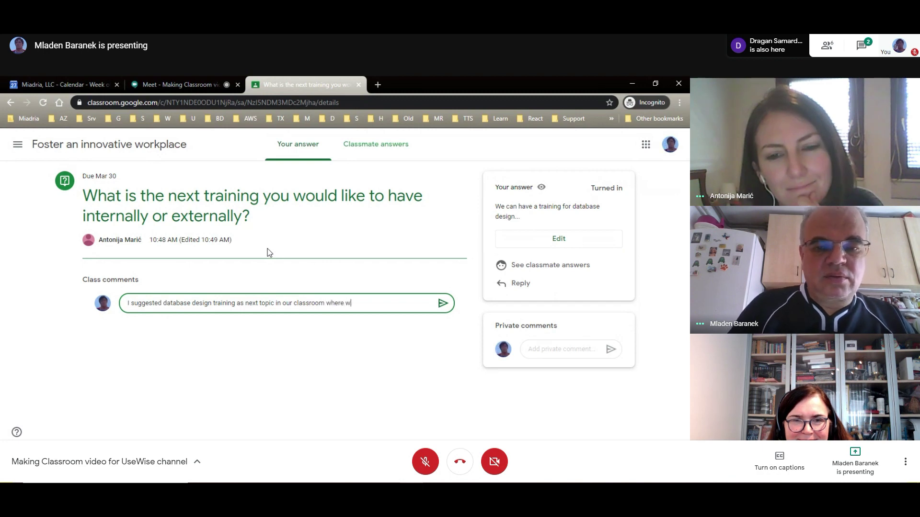
pyautogui.write('e can e')
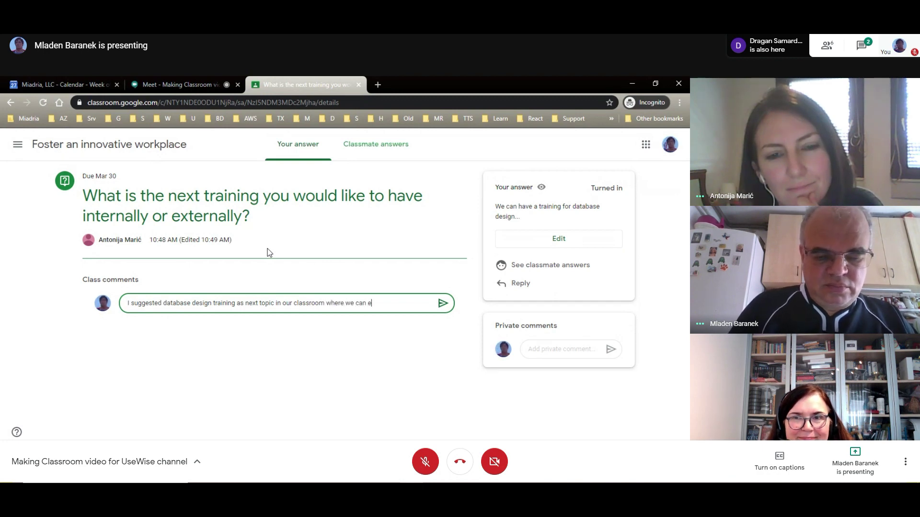
pyautogui.write('xplore No')
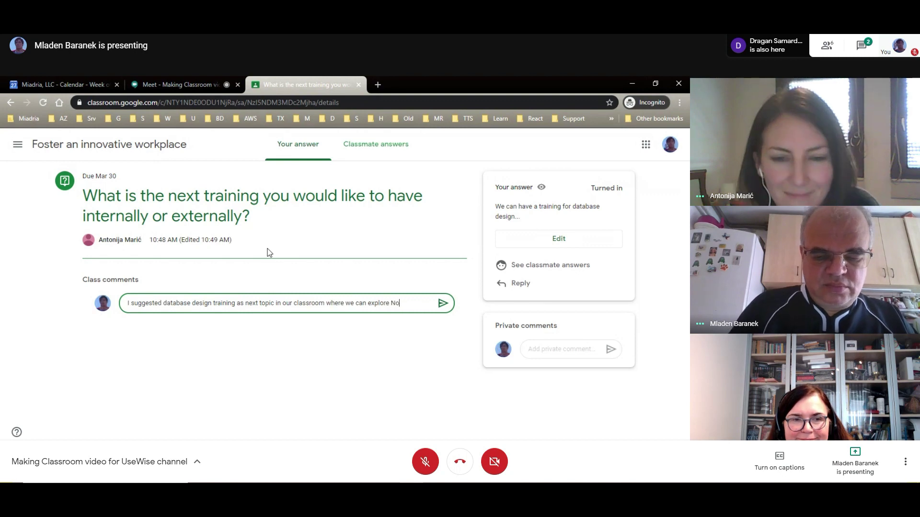
pyautogui.write('SQL dat')
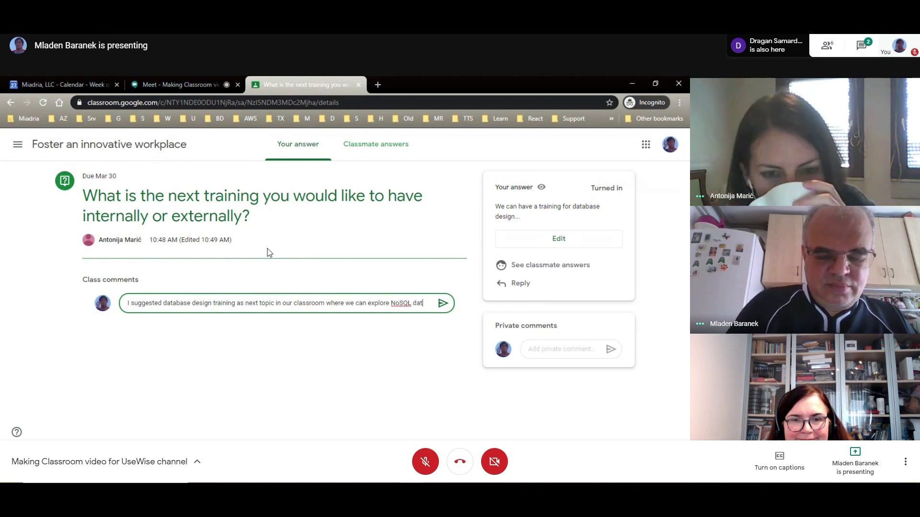
pyautogui.write('abases')
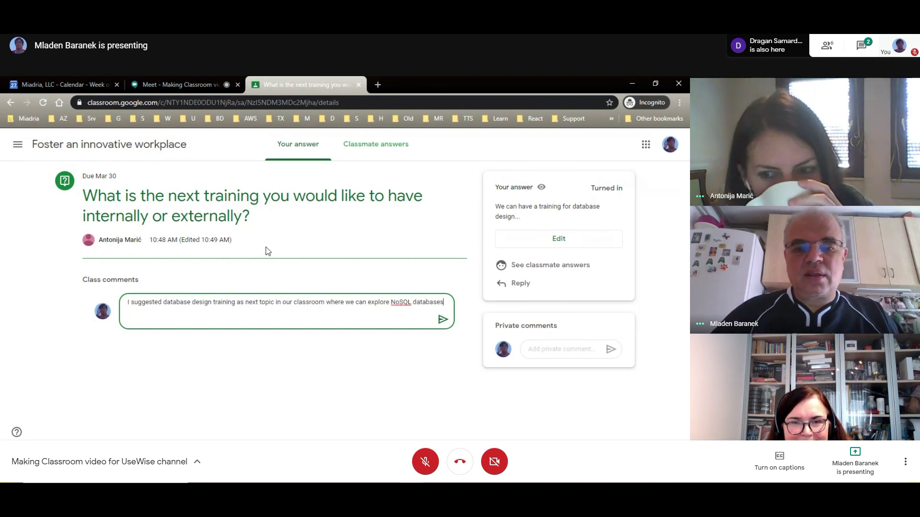
pyautogui.click(443, 319)
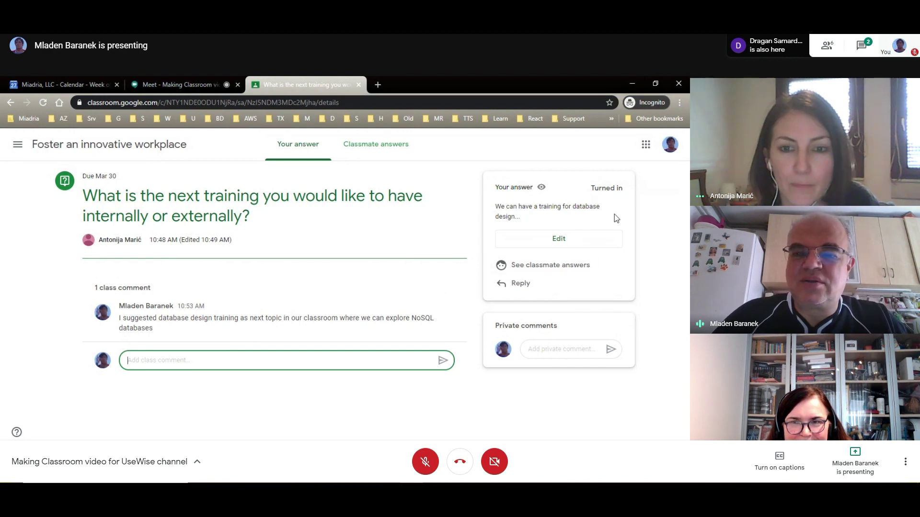
# Return to the Foster an innovative workplace class page, and stop presenting the screen in the Google Meet call
pyautogui.click(94, 145)
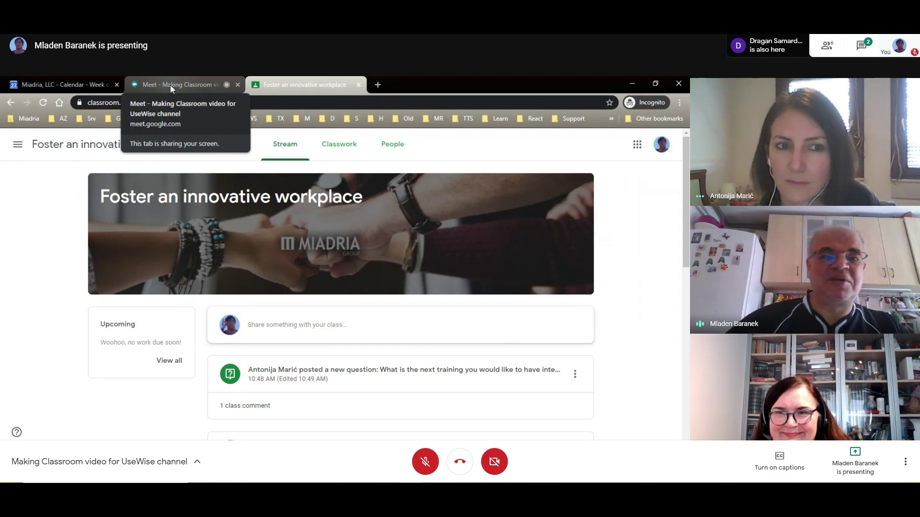
pyautogui.click(182, 83)
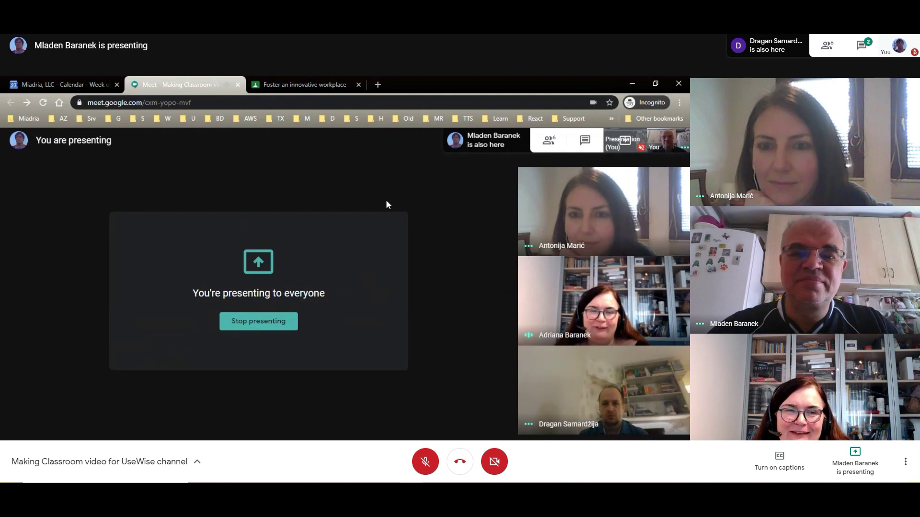
pyautogui.click(258, 322)
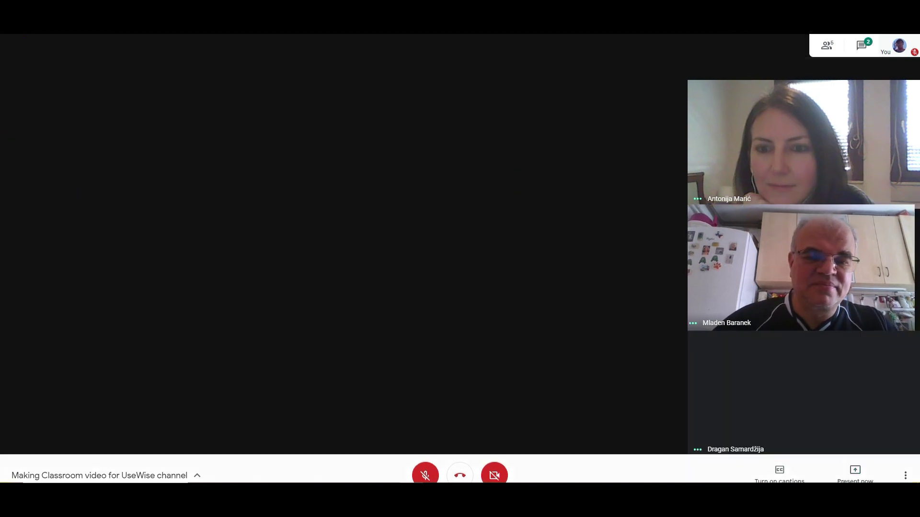